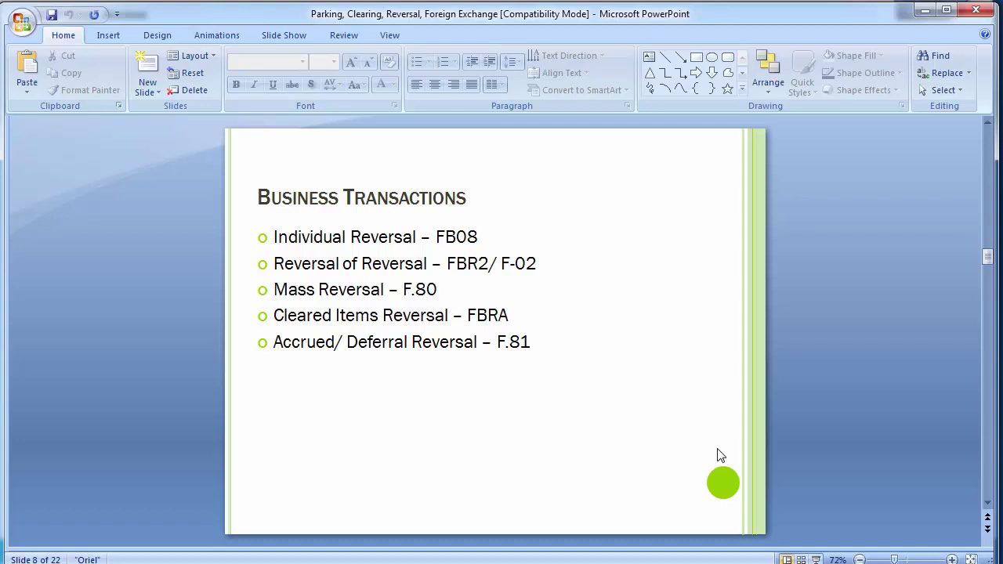
Switch from the Business Transactions slide to SAP and open the G/L Account Line Item Display transaction FBL3N
mouse_move(313, 558)
left_click(348, 511)
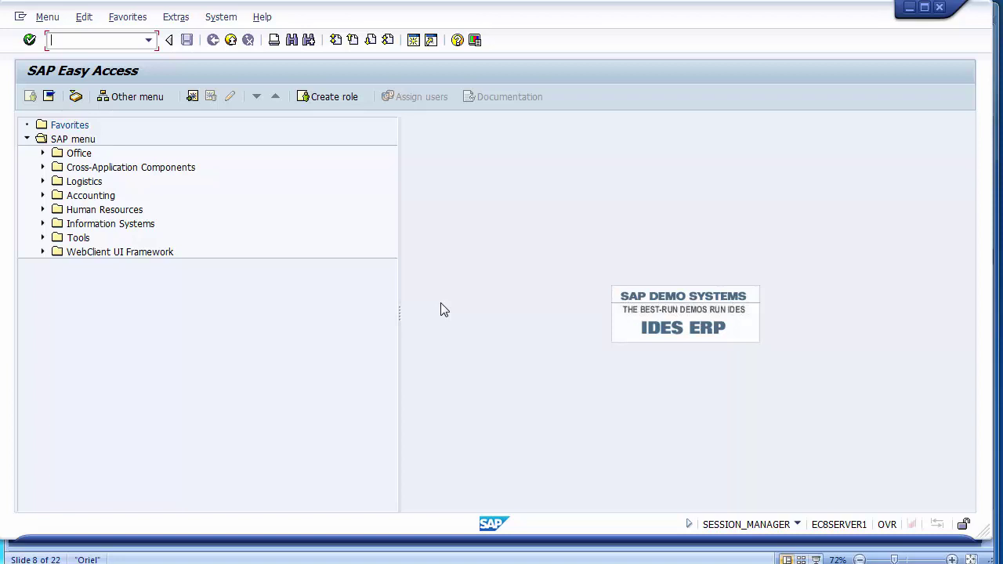
key("alt+Tab")
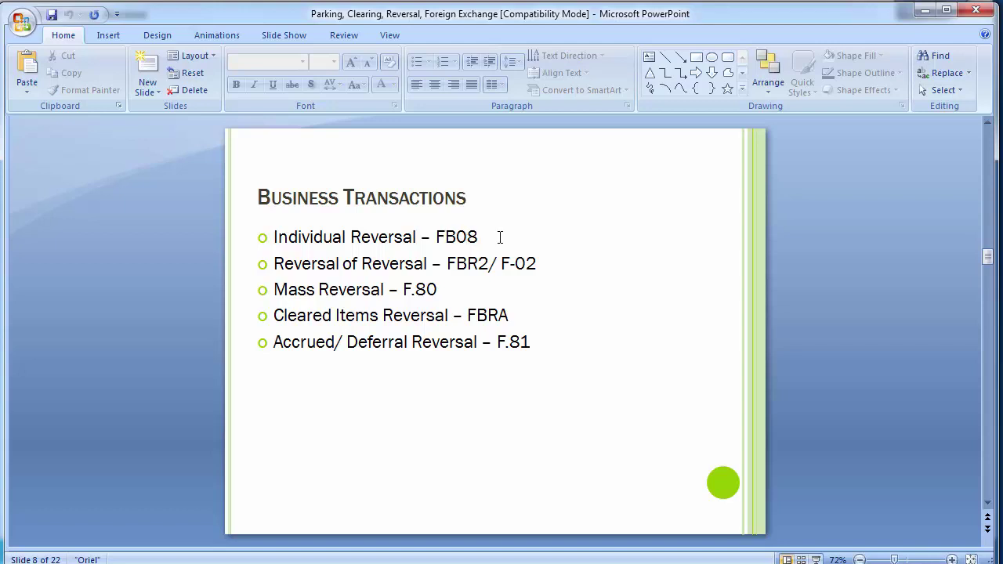
key("alt+Tab")
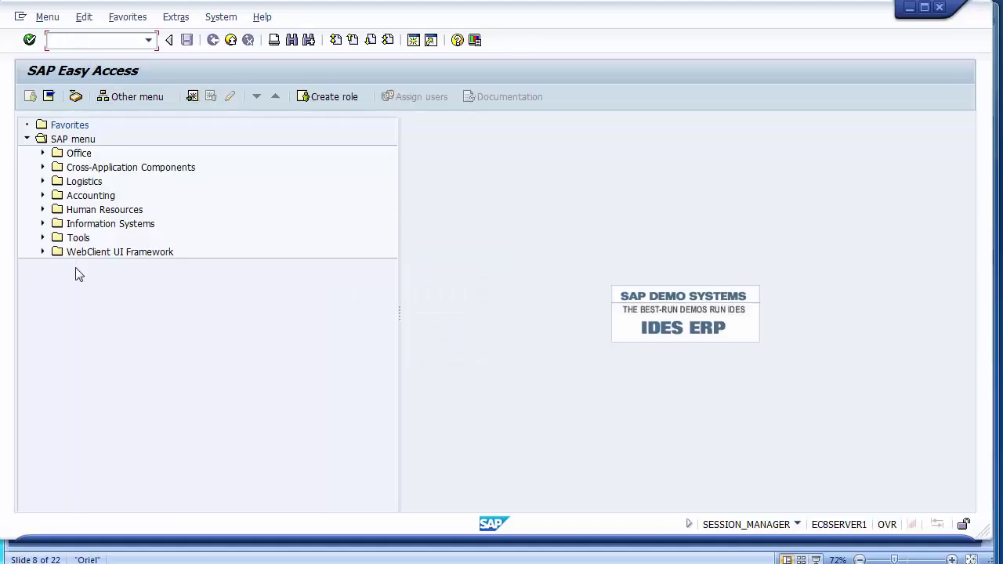
left_click(76, 41)
type("su01")
key("Return")
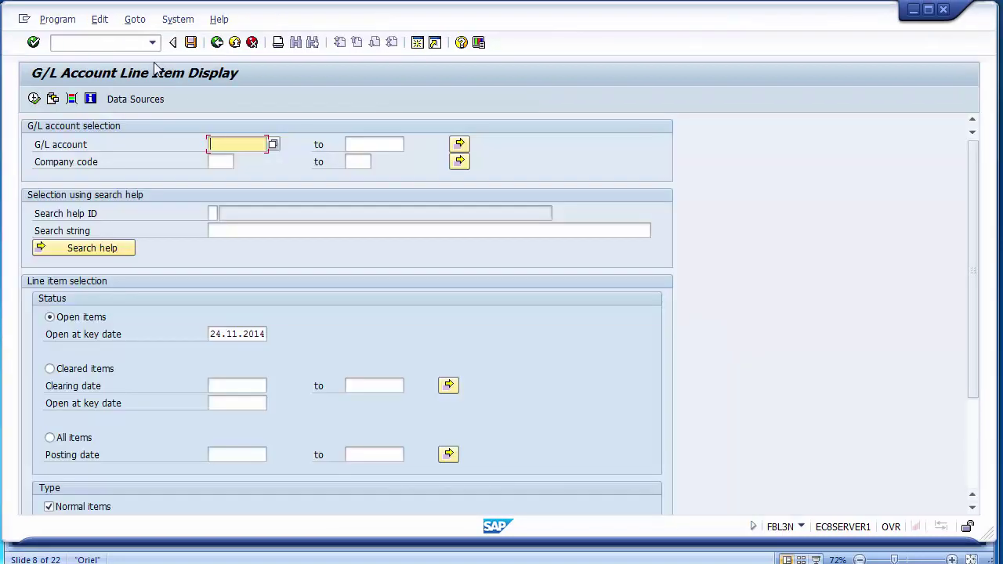
Restrict the line item selection to company code 1200 and run the list of open items
left_click(224, 163)
type("1100")
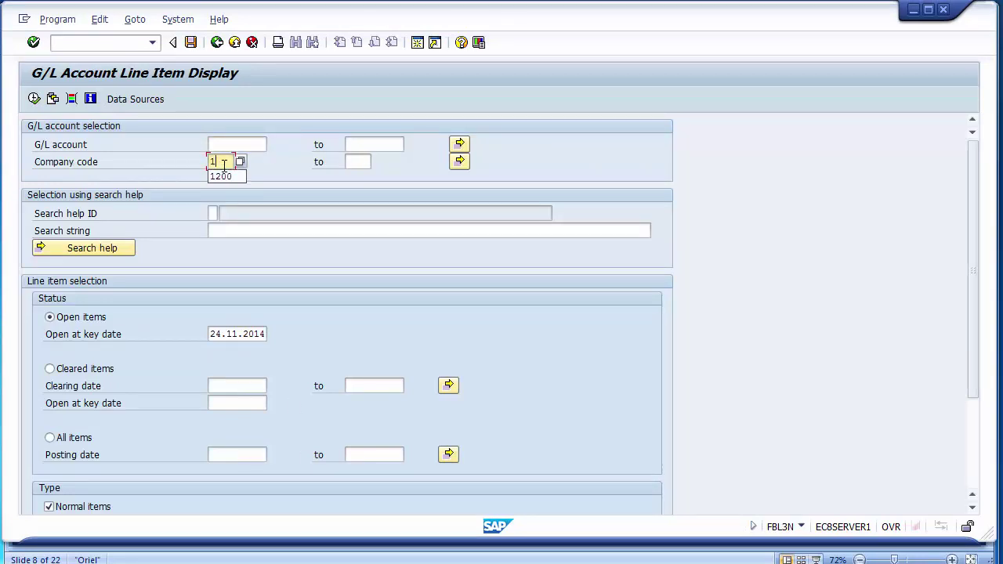
key("BackSpace")
key("BackSpace")
key("BackSpace")
type("200")
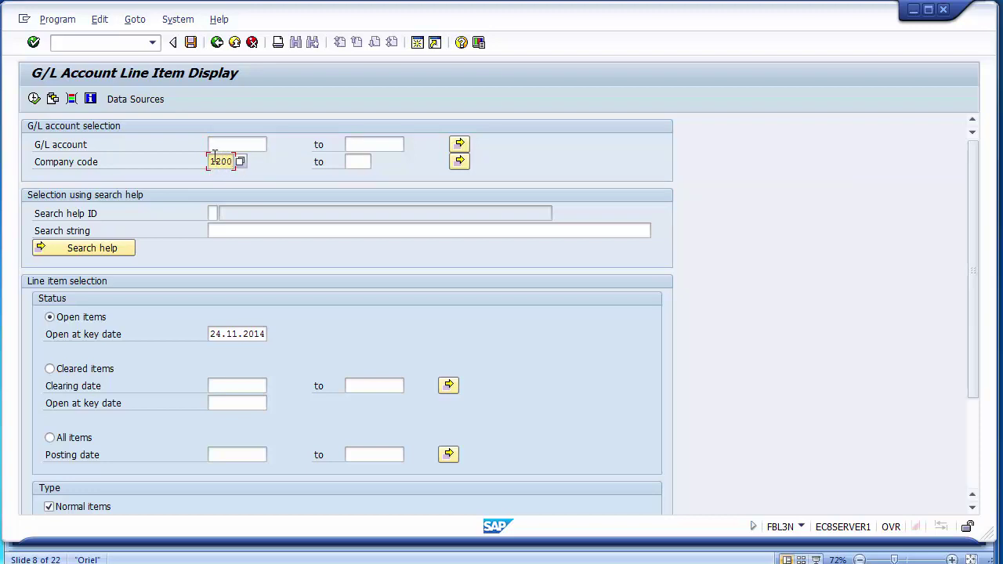
left_click(35, 104)
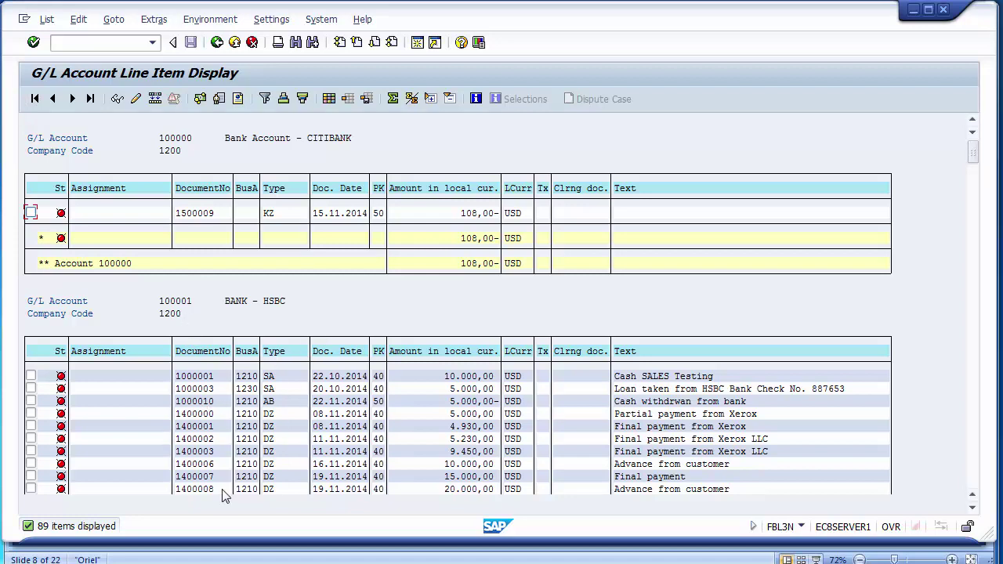
Copy document number 1400001 from the BANK - HSBC line items
left_click(268, 428)
left_click(182, 428)
key("ctrl+y")
left_click_drag(175, 421, 222, 424)
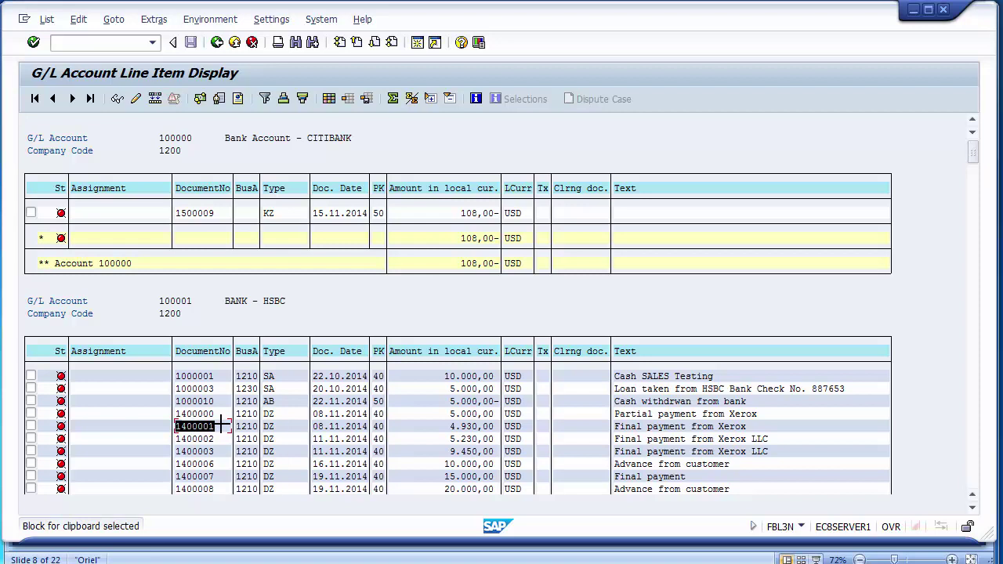
key("ctrl+c")
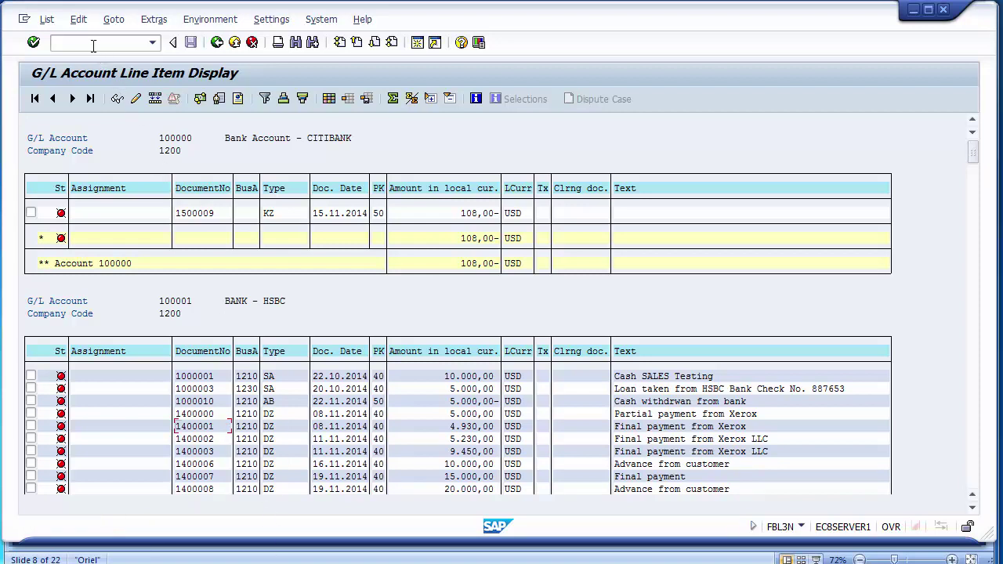
left_click(212, 428)
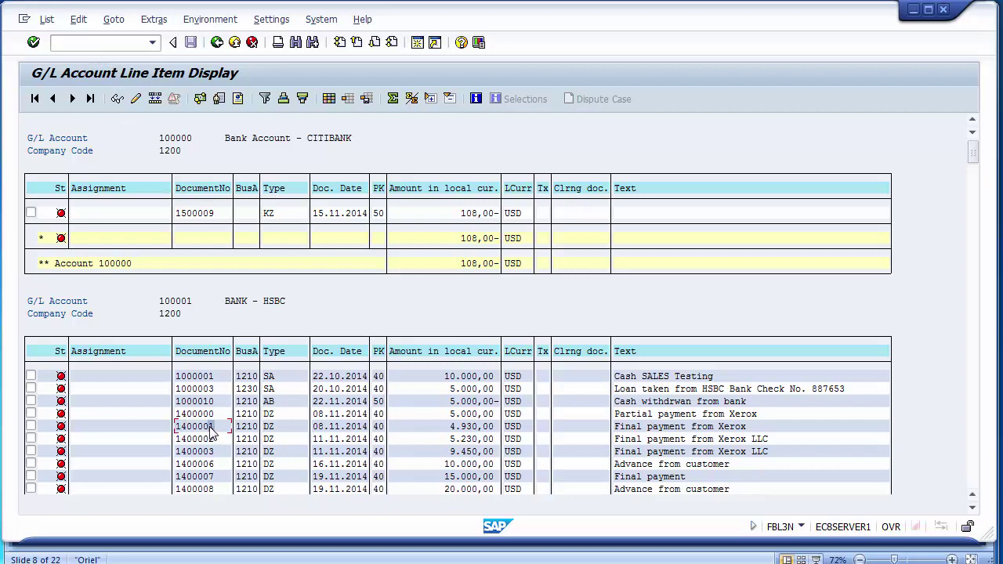
Open the document reversal transaction FB08 in a new session
left_click(112, 47)
type("/ofb08")
key("Return")
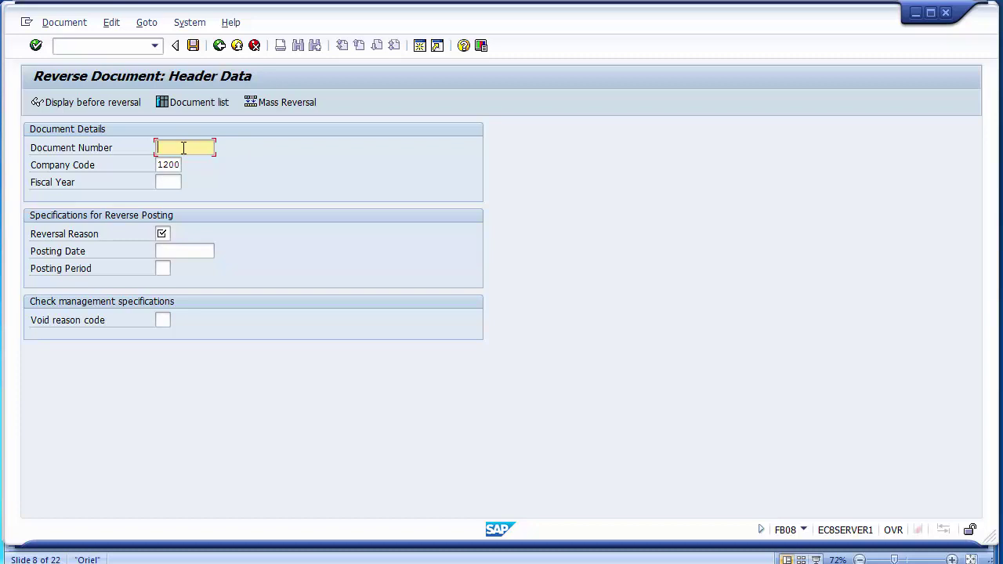
Enter document number 1400001 and fiscal year 2014 in the document details for the reversal
type("1400001")
left_click(167, 168)
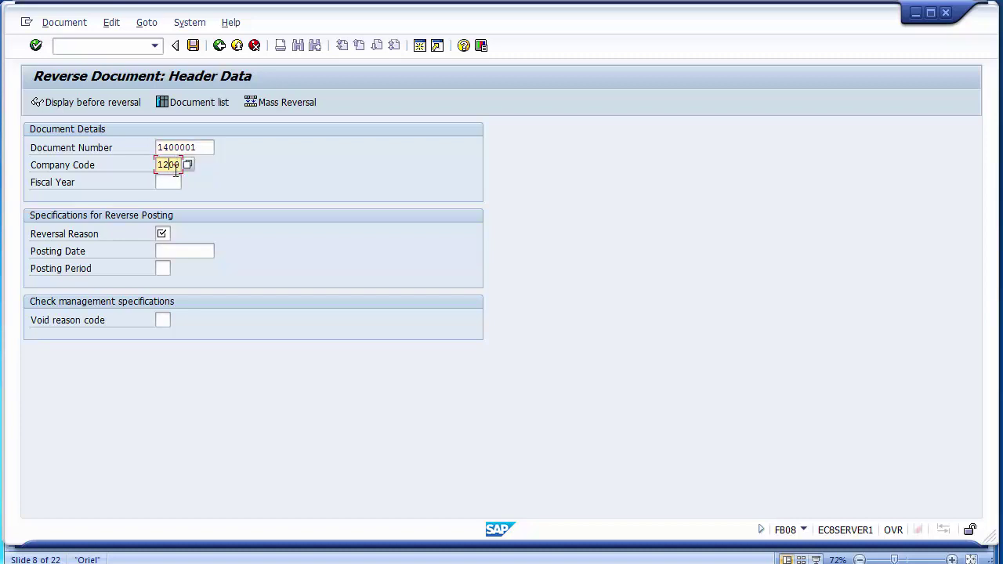
left_click(172, 181)
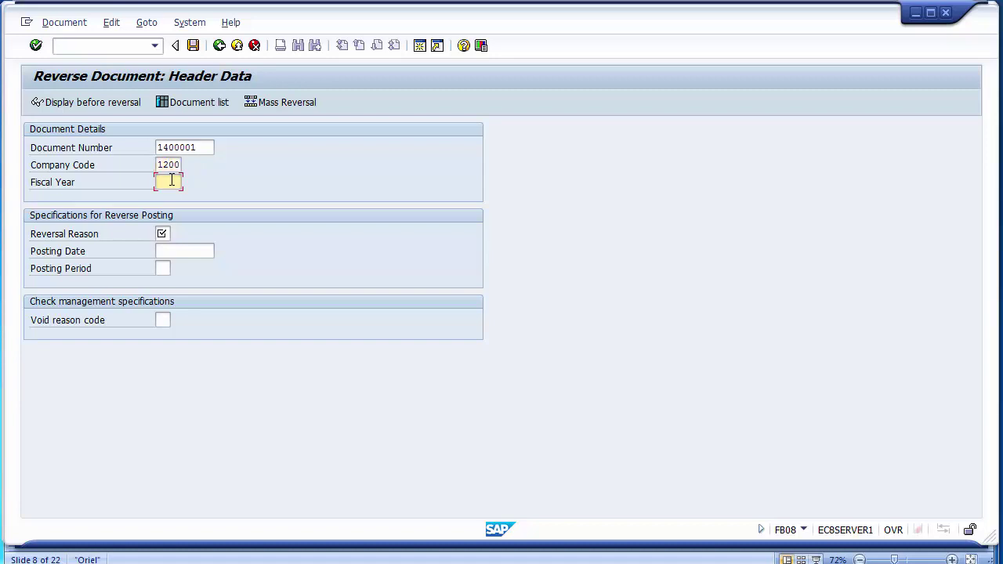
left_click_drag(167, 148, 185, 147)
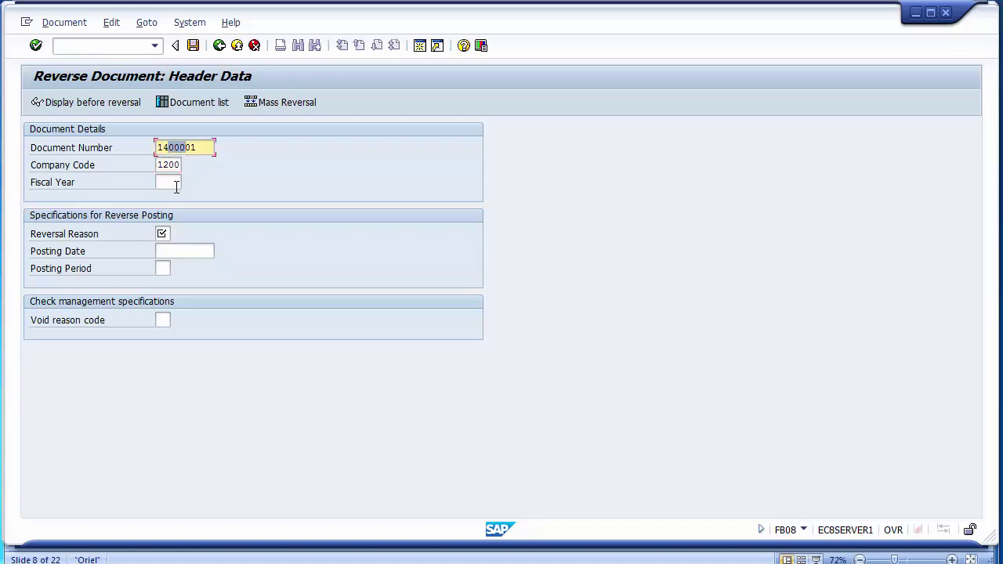
left_click(173, 185)
type("2014")
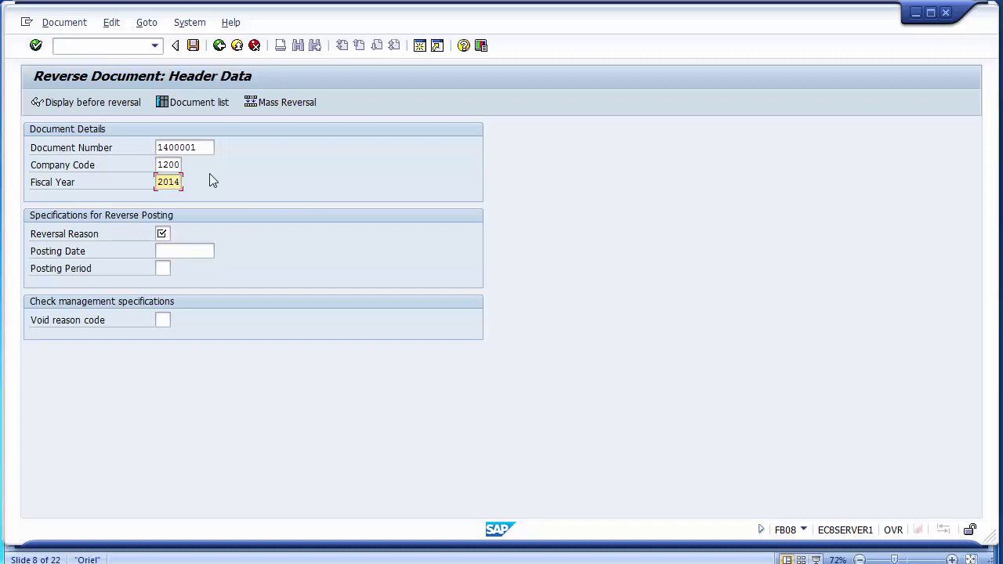
Open the possible values for the reversal reason and examine the available reasons for current and closed periods, accruals and incorrect dates
left_click(162, 233)
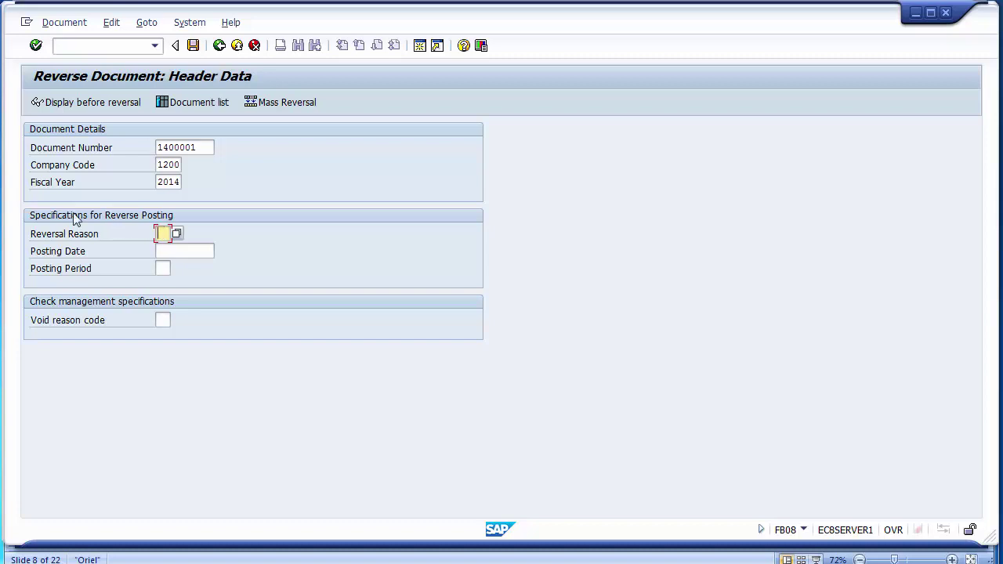
left_click(178, 237)
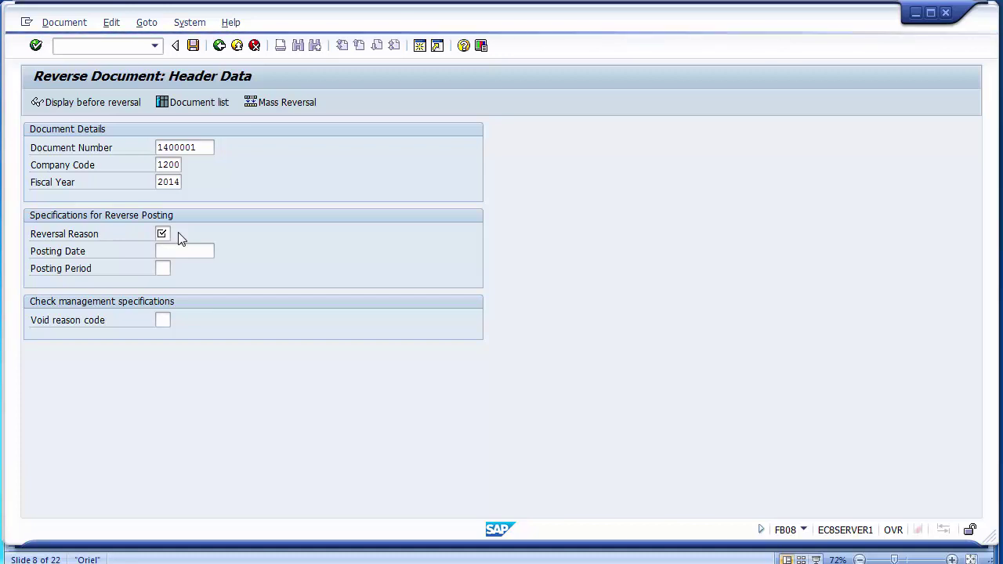
left_click(179, 238)
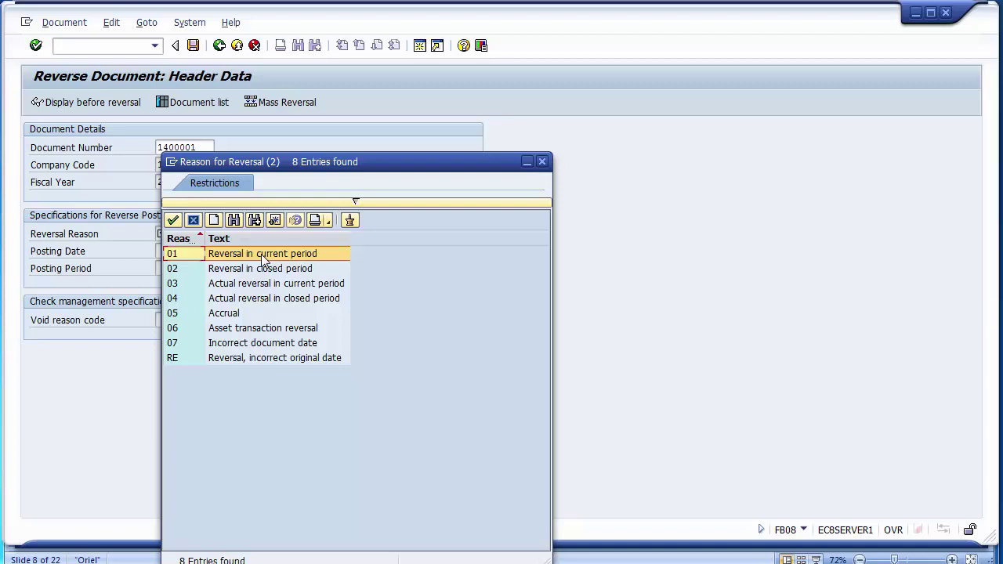
left_click(234, 271)
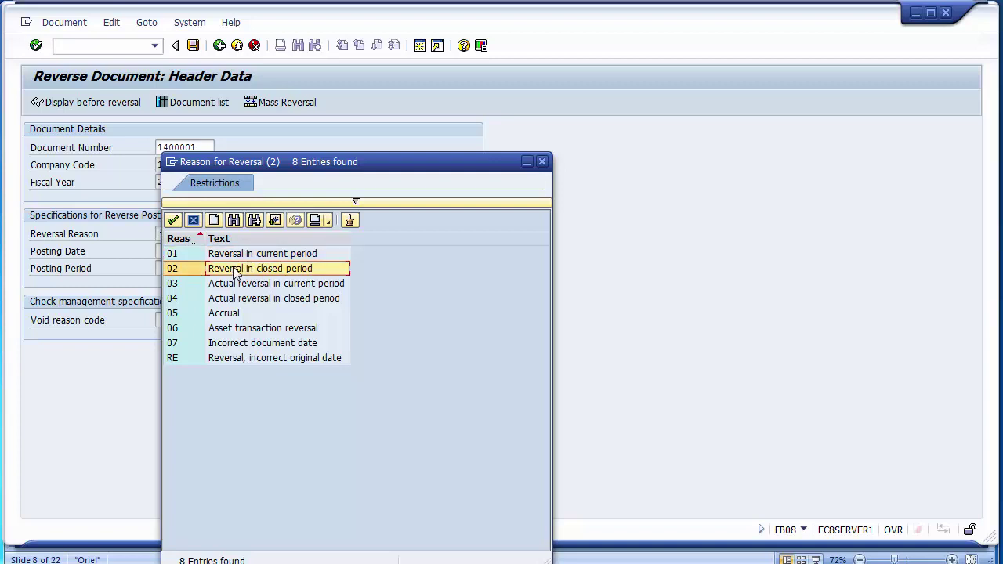
left_click(228, 257)
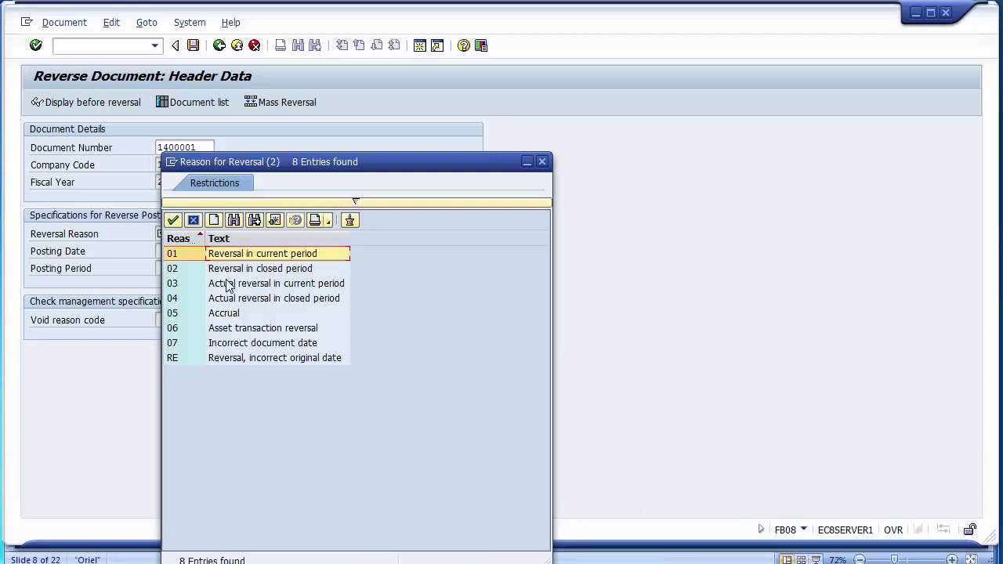
left_click(229, 284)
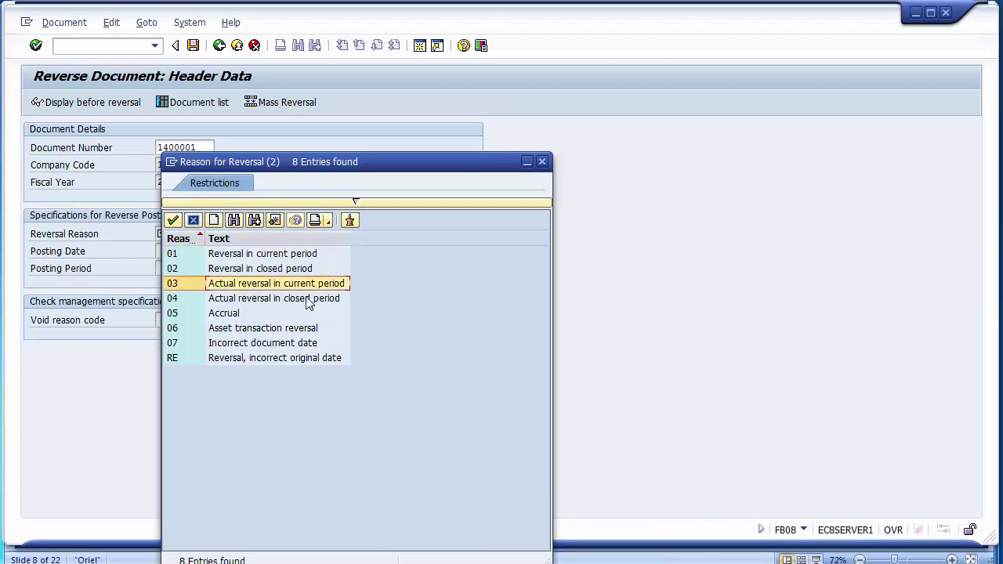
left_click(303, 300)
left_click(233, 316)
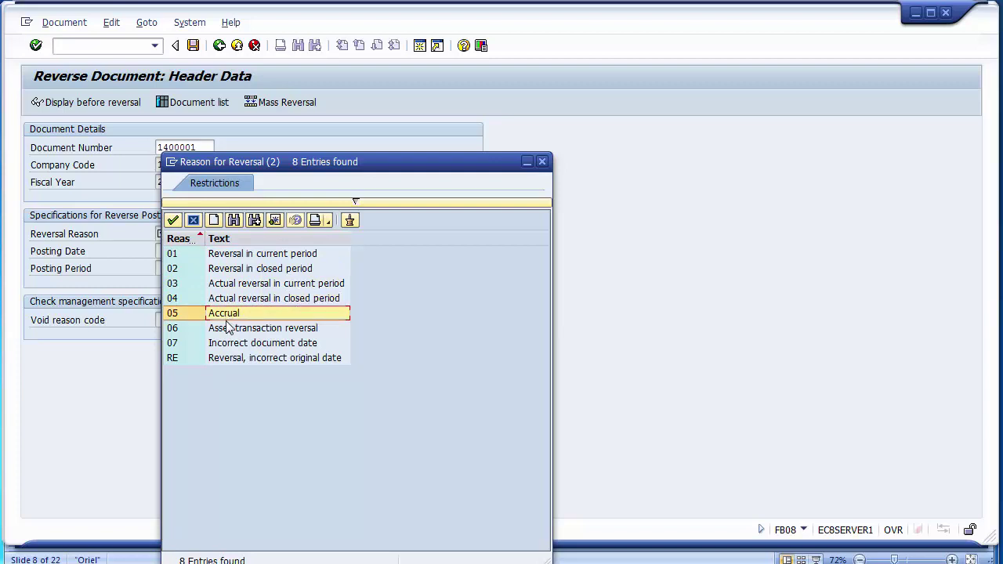
left_click(214, 285)
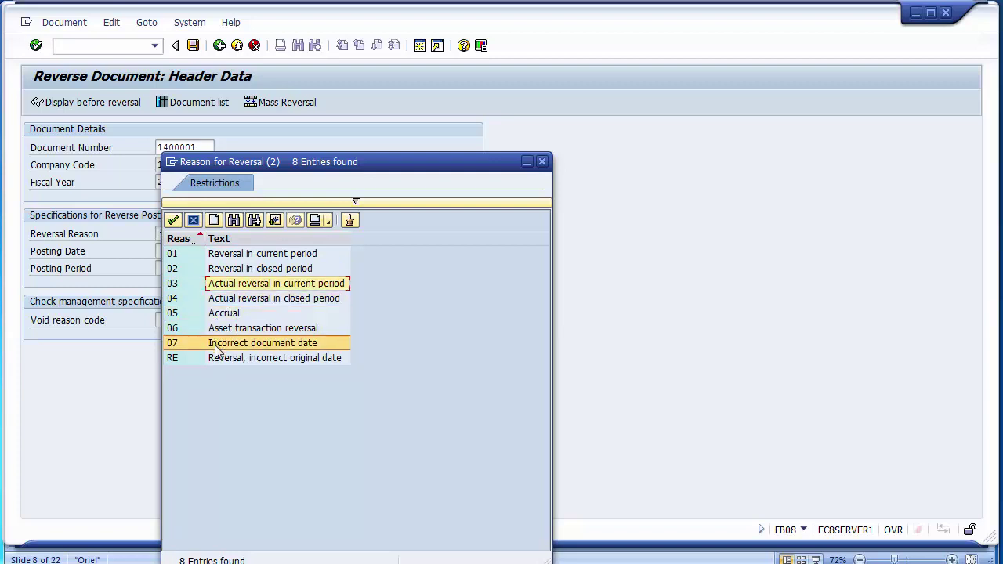
left_click(210, 301)
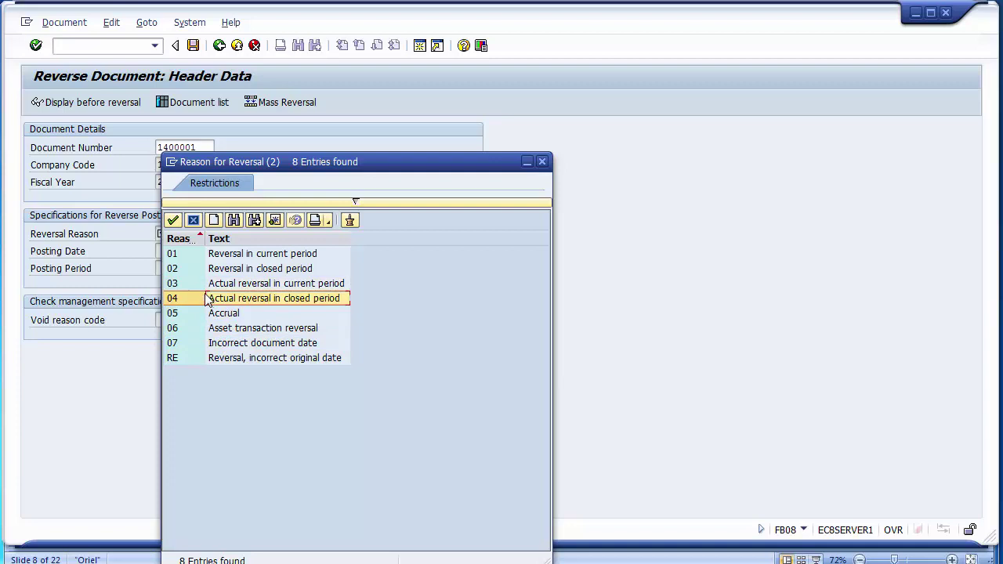
left_click(178, 256)
left_click(177, 270)
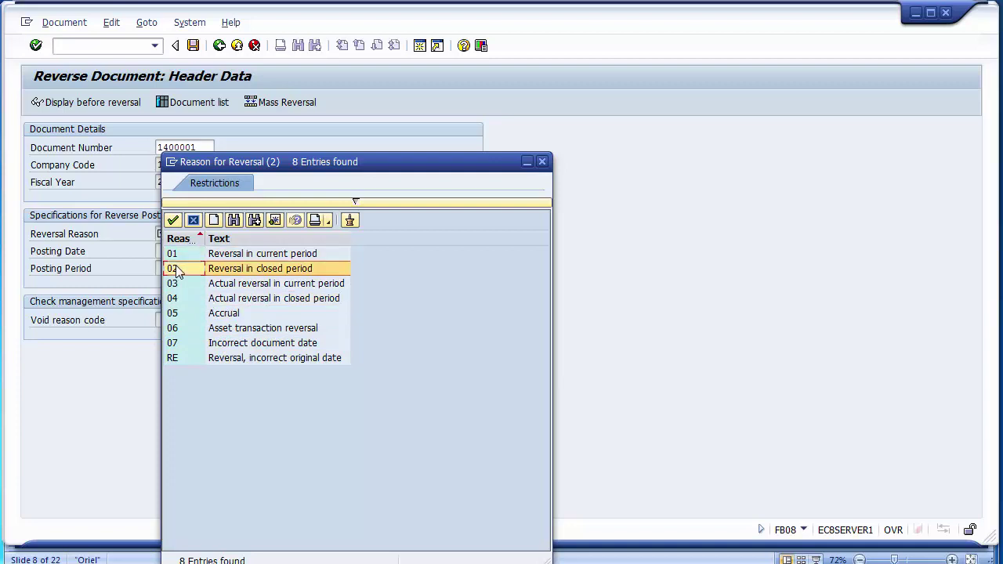
Set the reversal reason to 02, Reversal in closed period
left_click_drag(230, 160, 401, 113)
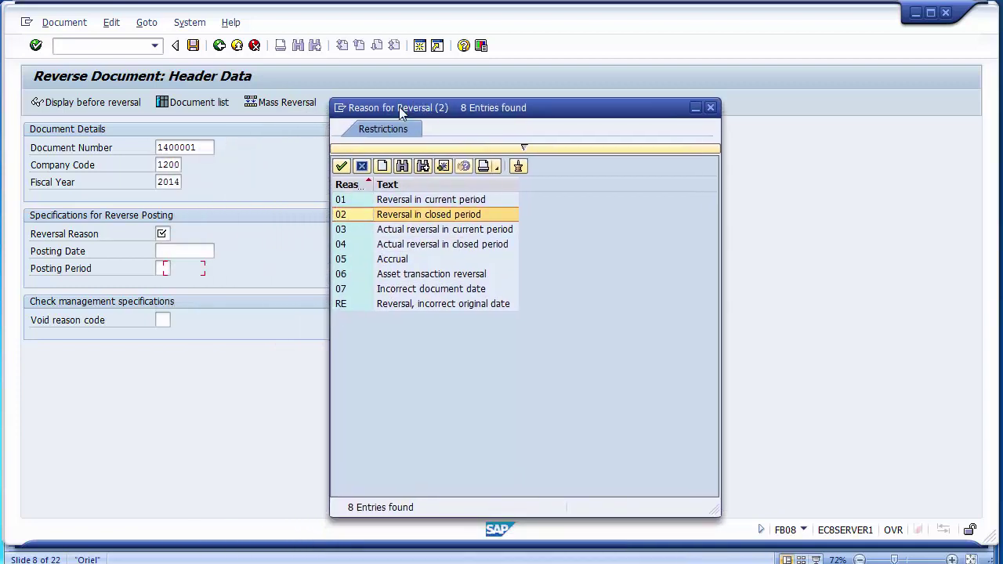
left_click(344, 217)
double_click(345, 216)
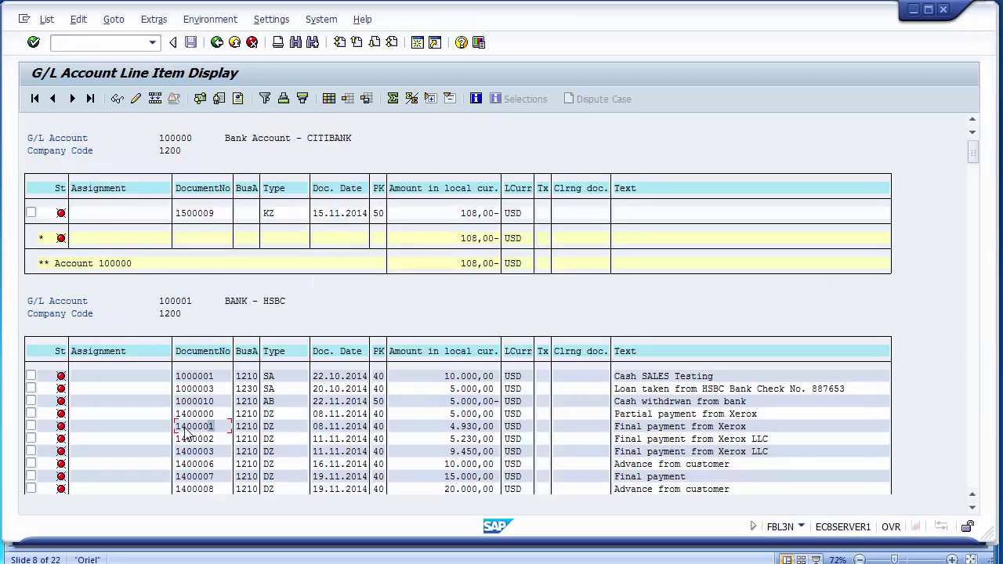
Check the date of document 1400001 in the line item list and examine its posted items in the display before reversal
left_click(321, 430)
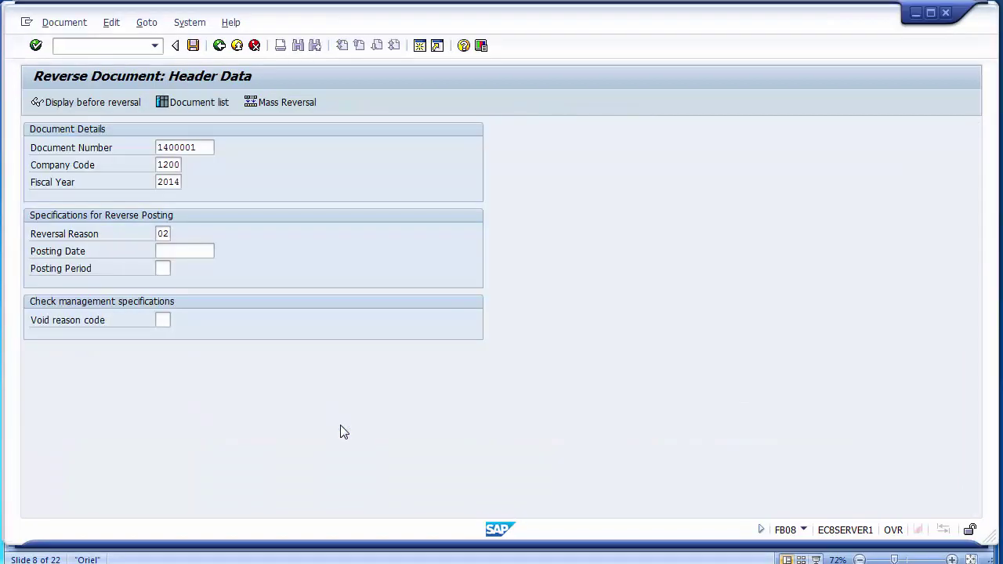
left_click(191, 251)
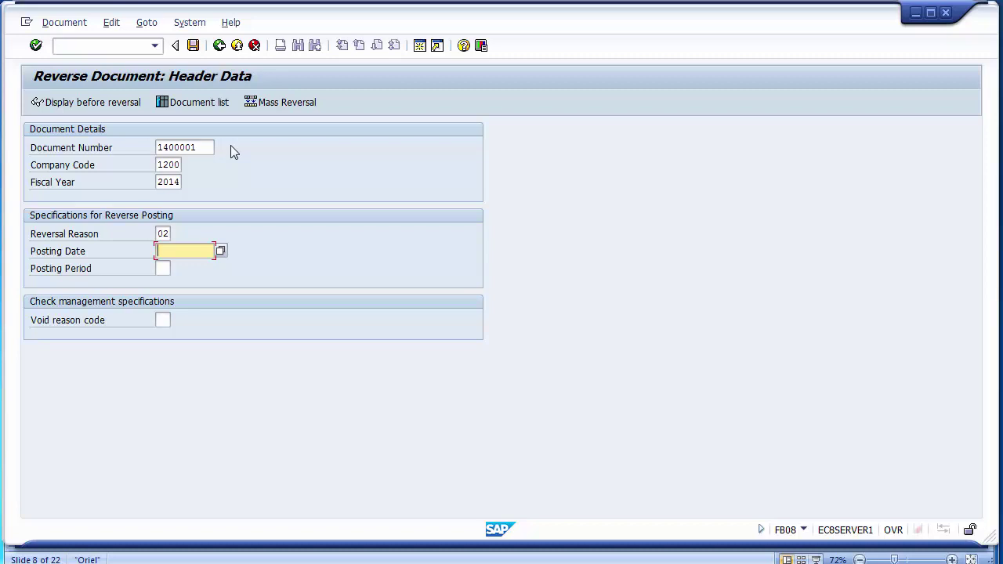
left_click(87, 102)
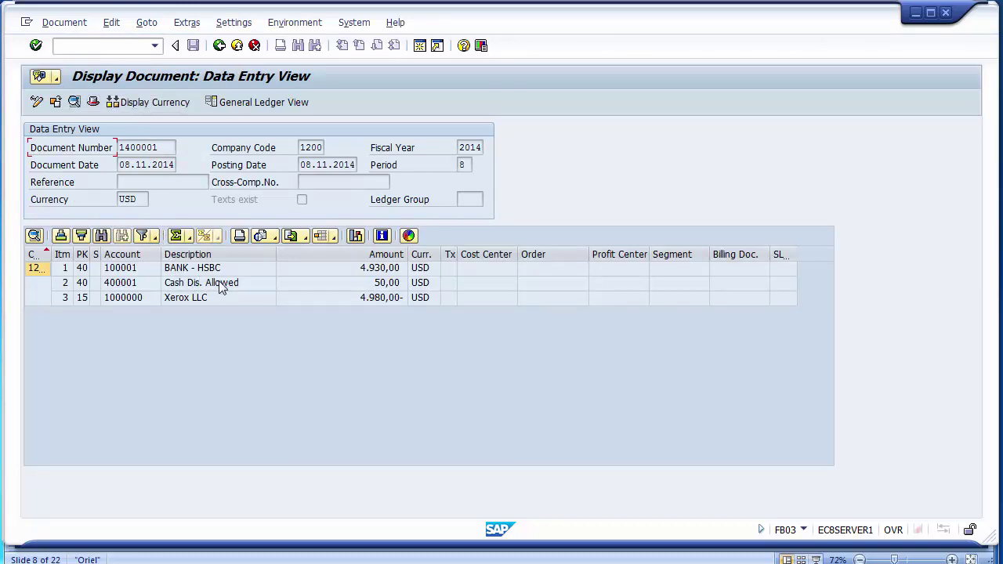
left_click(362, 304)
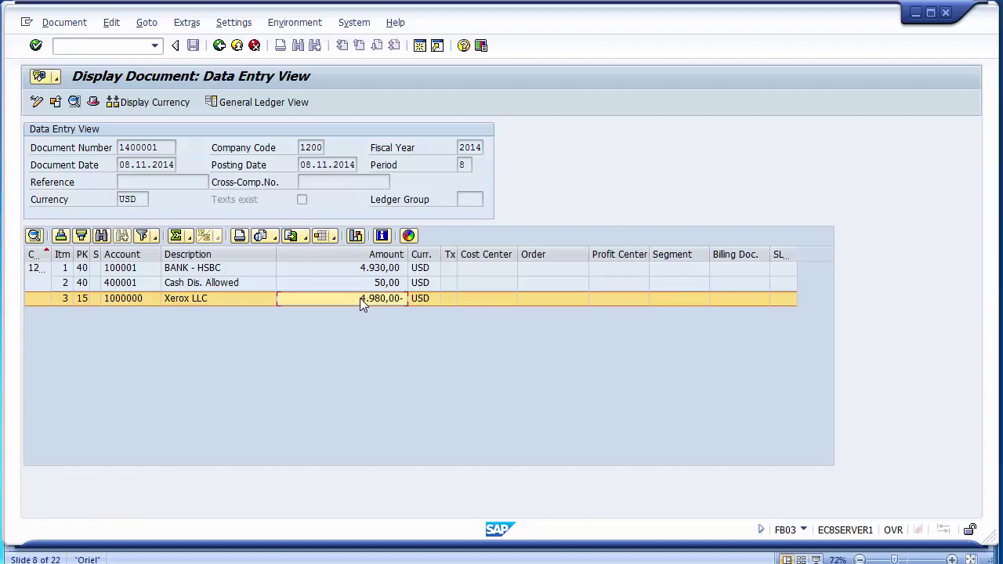
left_click(356, 273)
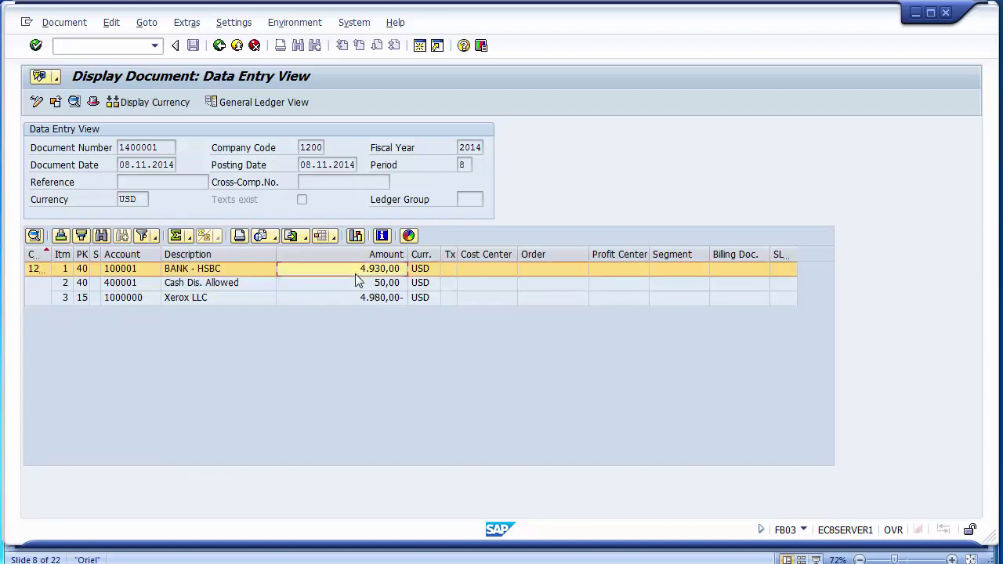
left_click(356, 280)
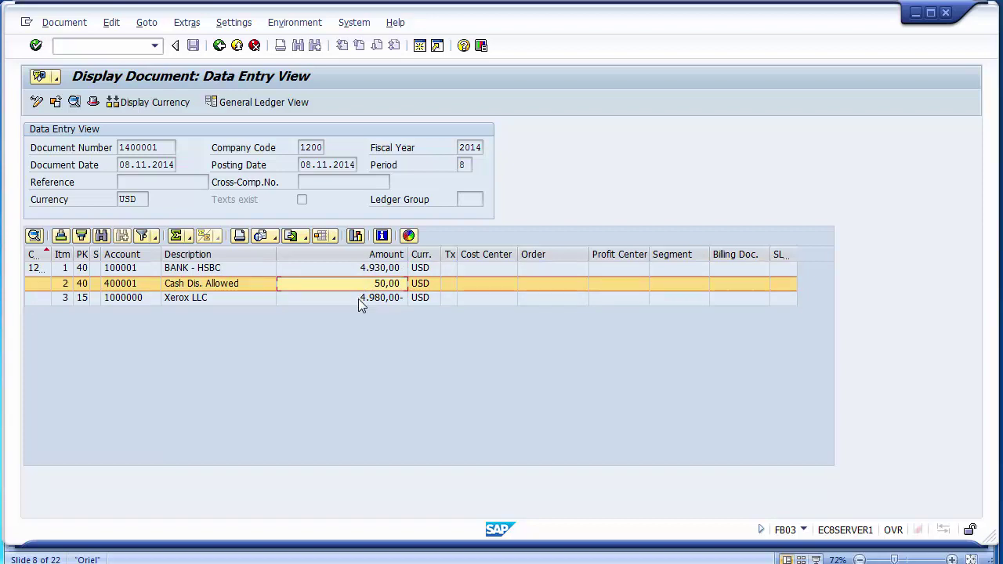
left_click(360, 303)
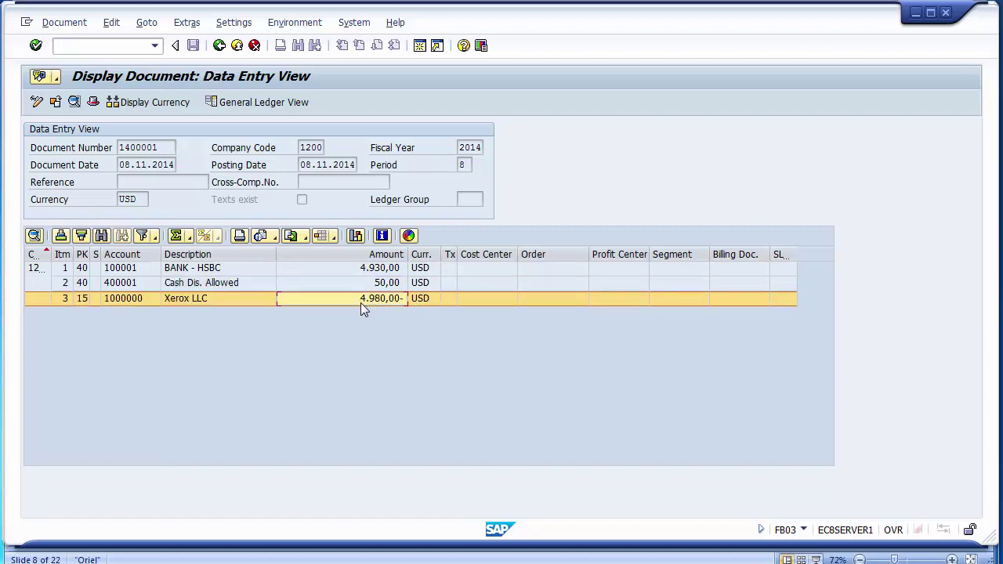
left_click(424, 300)
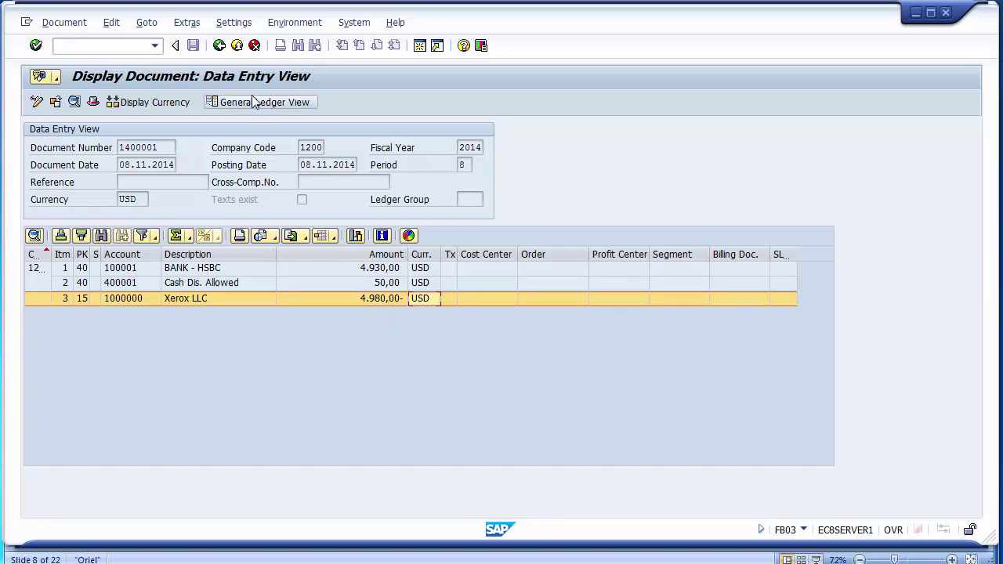
Return from the document display and try to post the reversal of document 1400001 with reason 02
left_click(219, 47)
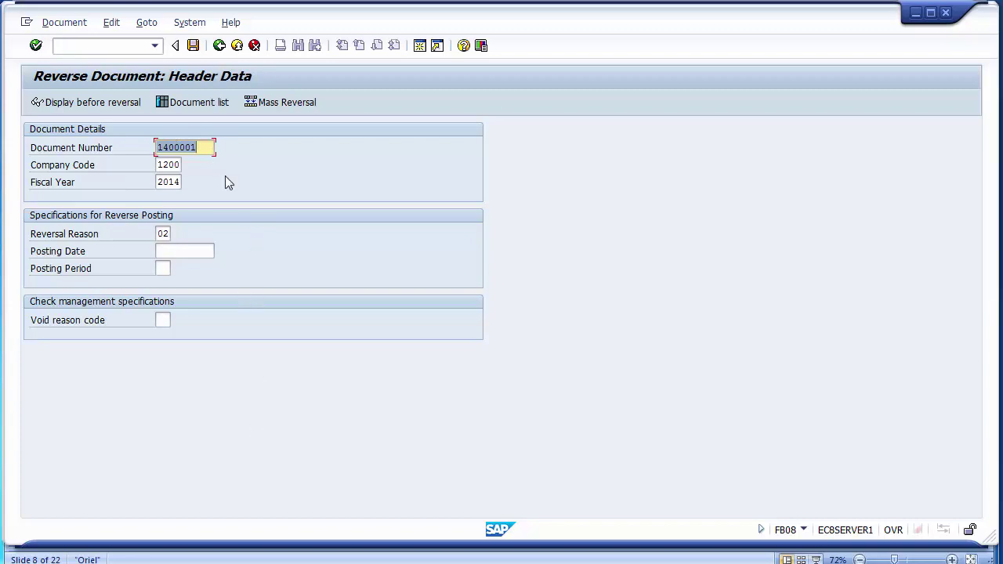
left_click(195, 47)
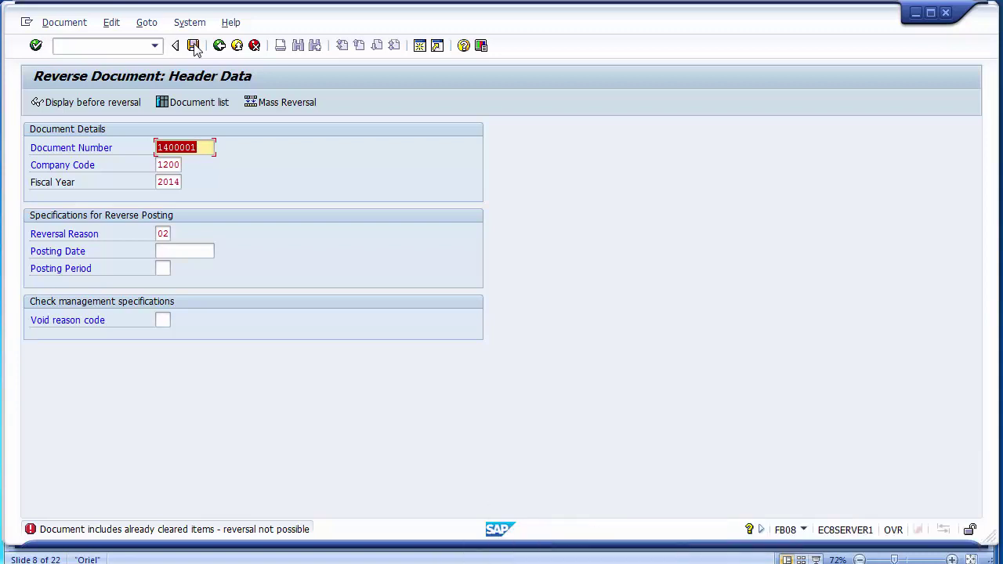
left_click(195, 49)
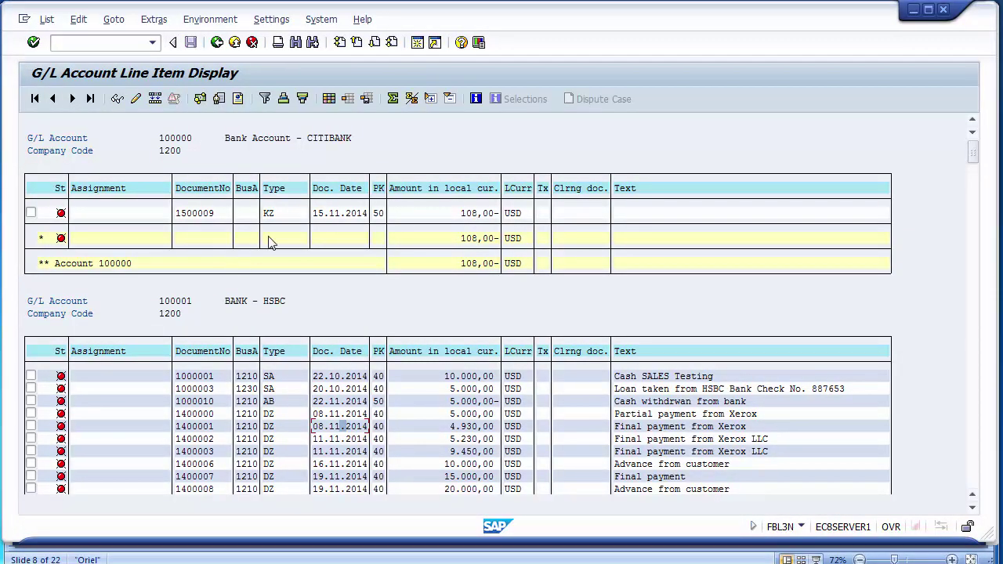
Copy document number 1000001 from the BANK - HSBC line items and enter it as the document to reverse
left_click(180, 380)
key("ctrl+y")
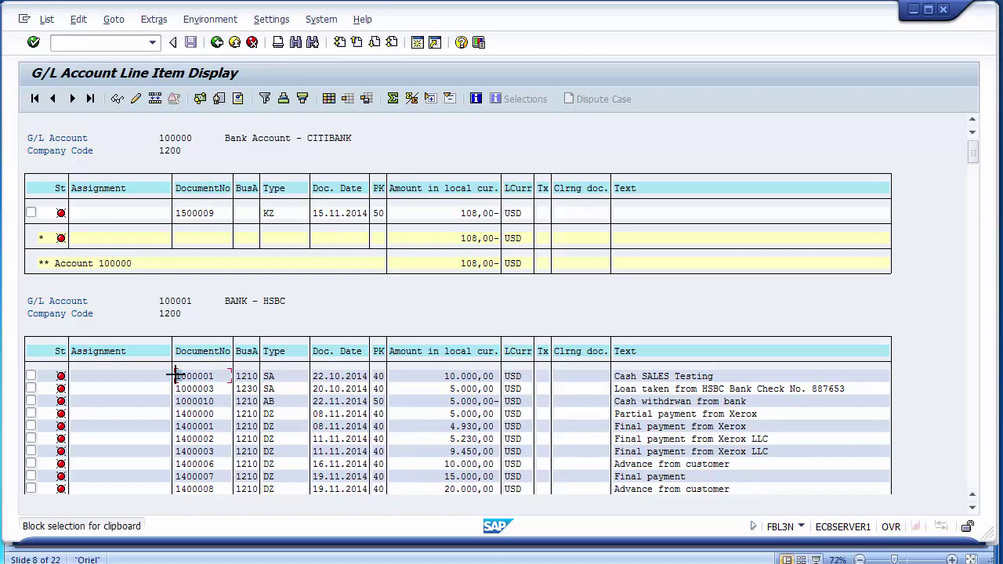
left_click_drag(176, 374, 219, 376)
key("ctrl+c")
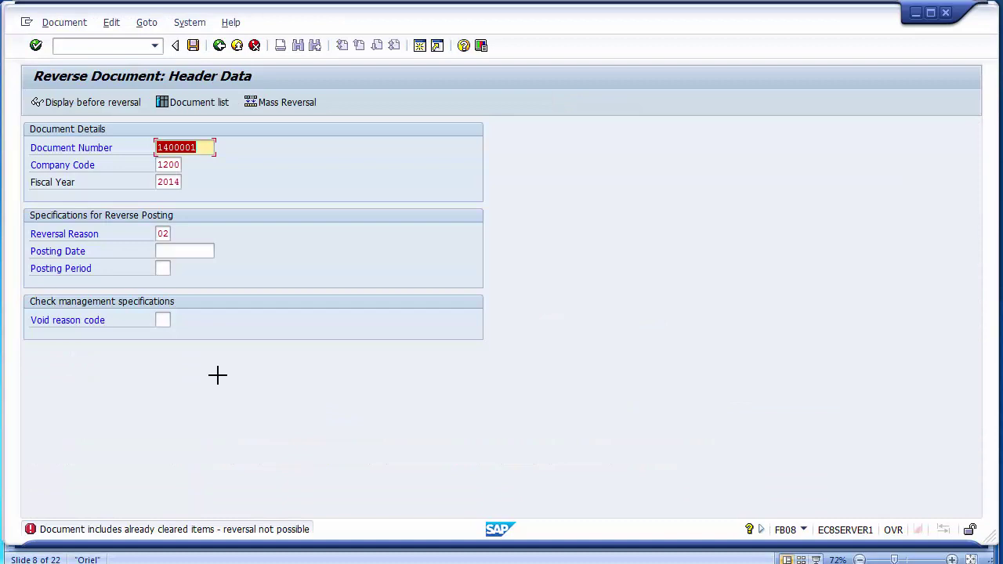
key("ctrl+v")
Check the date and posted items of document 1000001 in the display before reversal and return to the reversal header
left_click(70, 105)
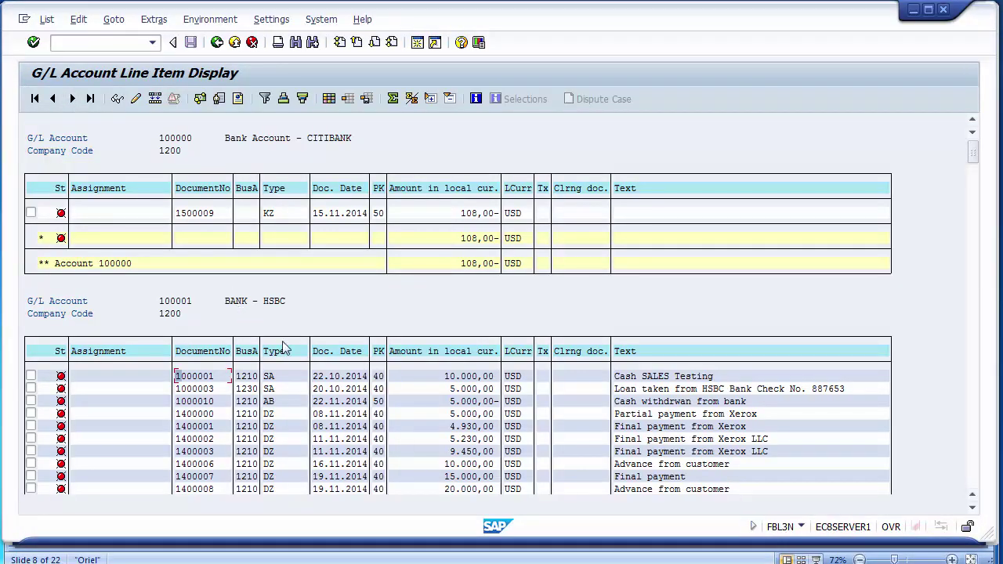
double_click(335, 378)
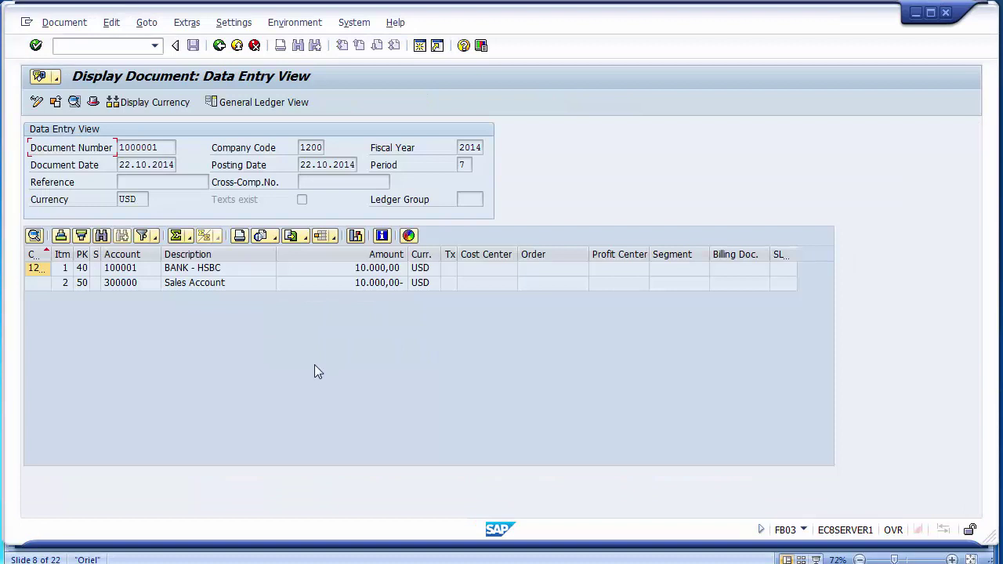
left_click(218, 45)
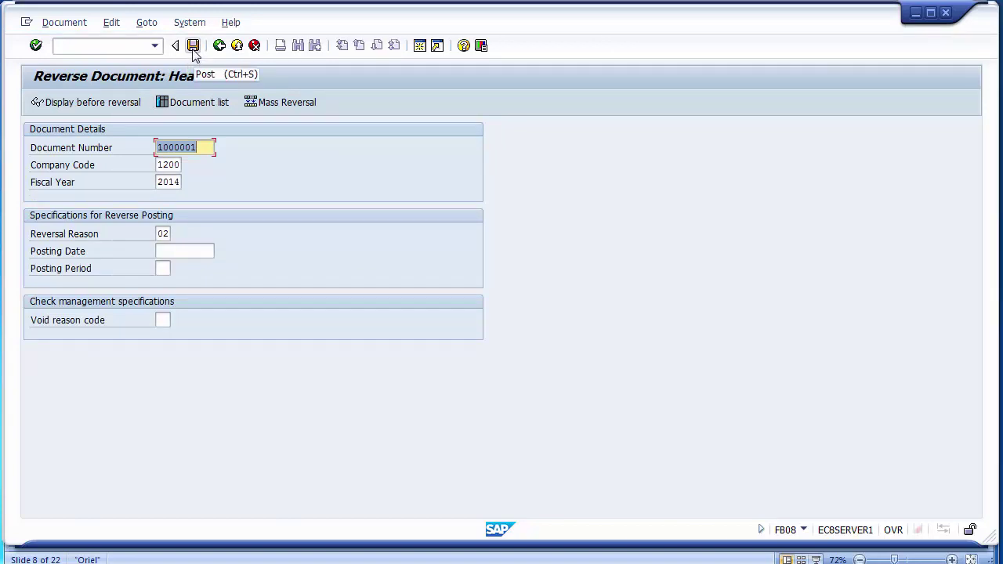
Post the reversal of document 1000001 and display the resulting reversal document
left_click(193, 45)
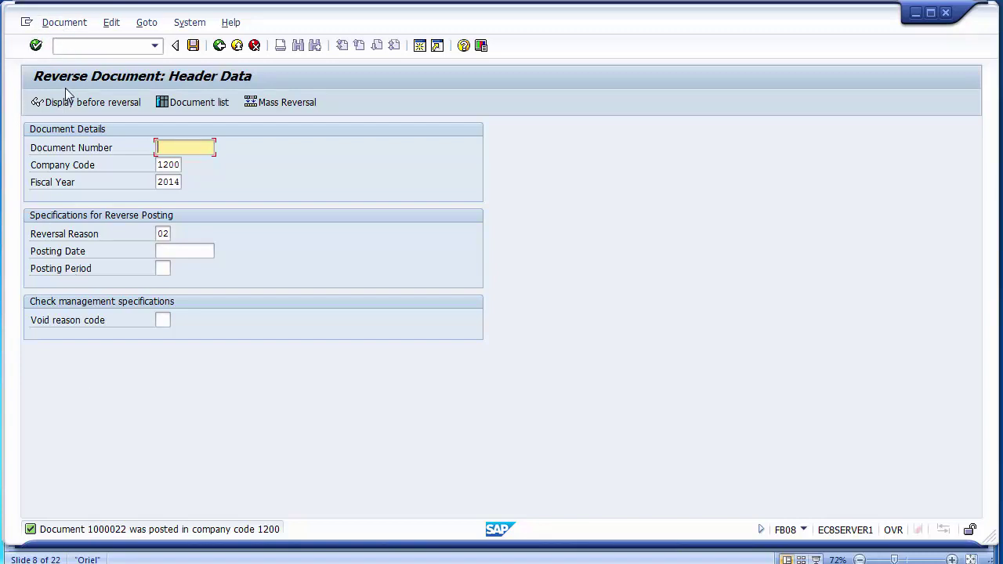
left_click(58, 27)
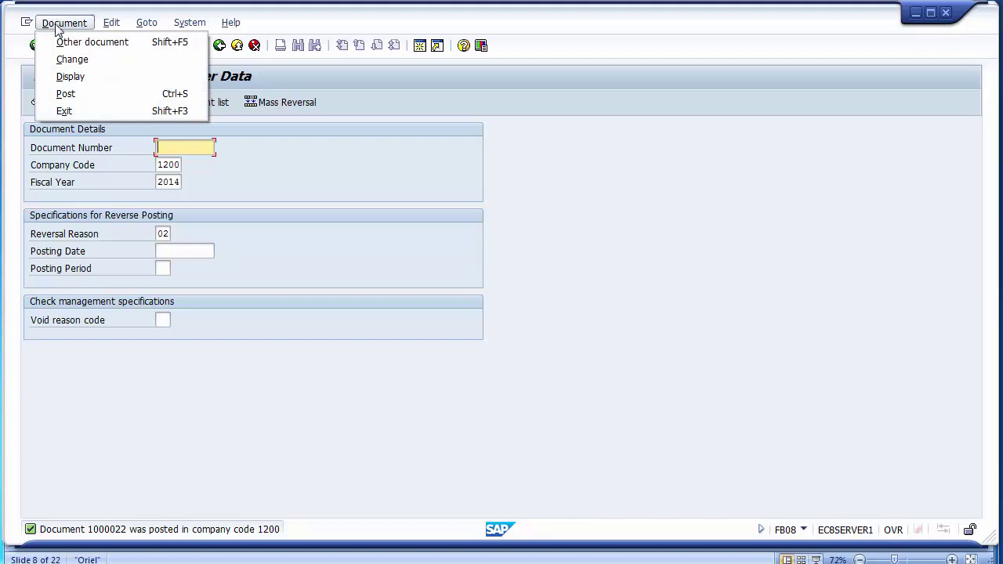
left_click(69, 77)
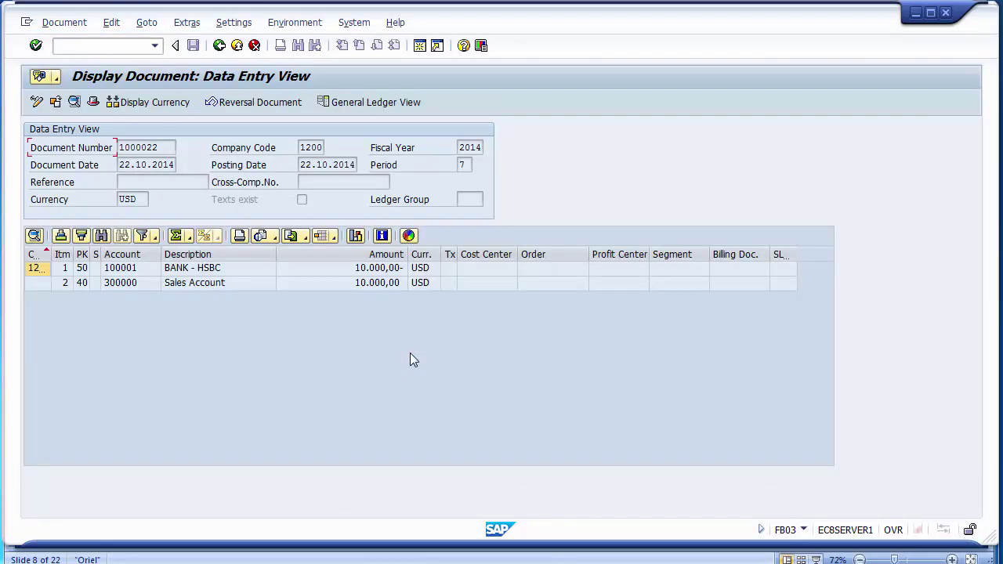
Examine the reversal document's Sales Account item, its document header and its posting date
left_click(208, 286)
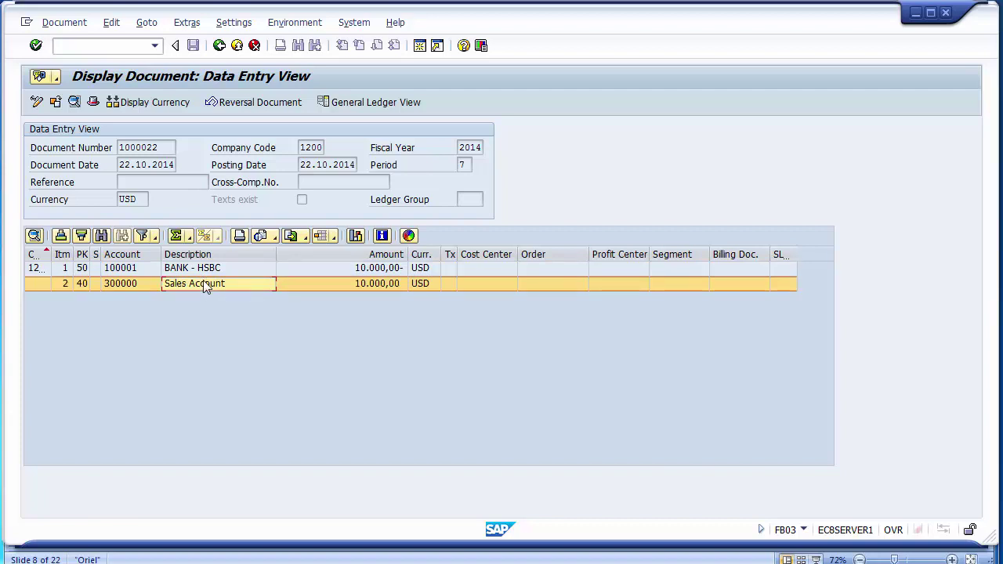
left_click(93, 102)
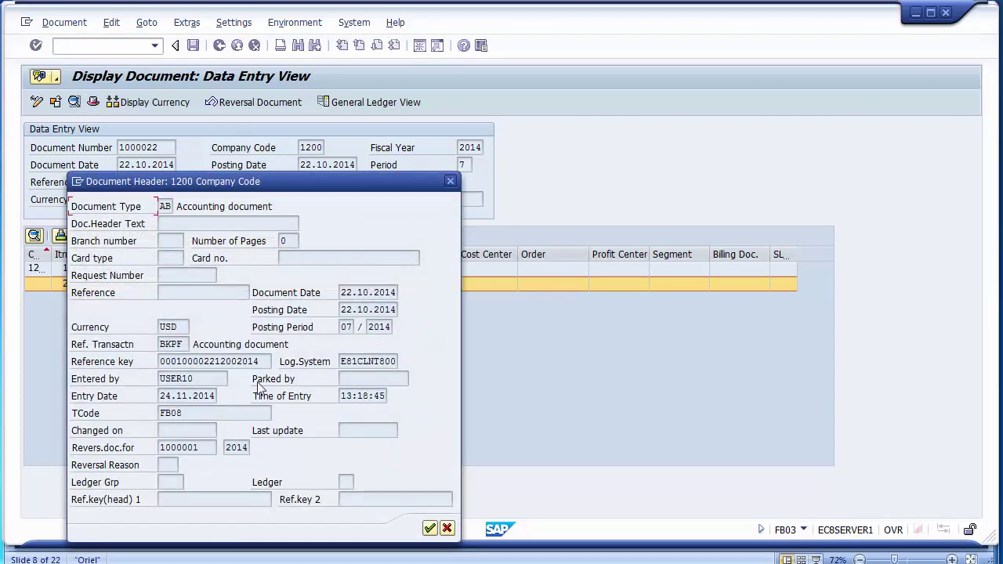
left_click(450, 181)
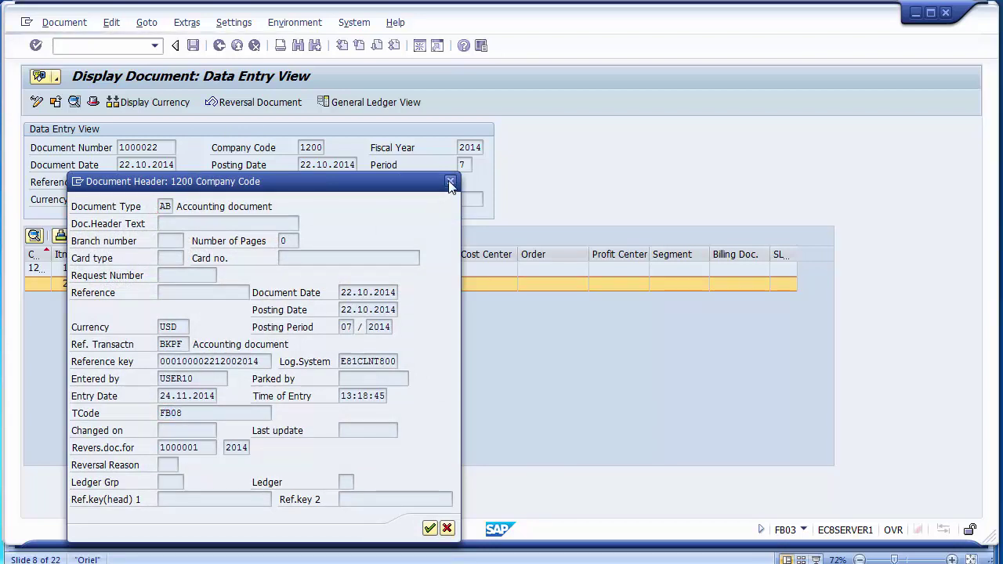
left_click(323, 167)
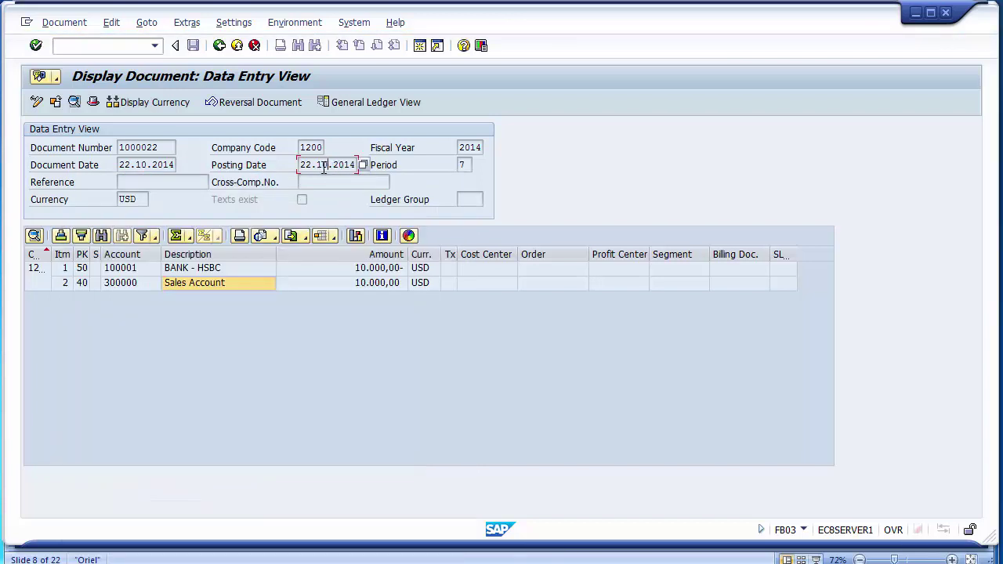
left_click_drag(301, 164, 362, 165)
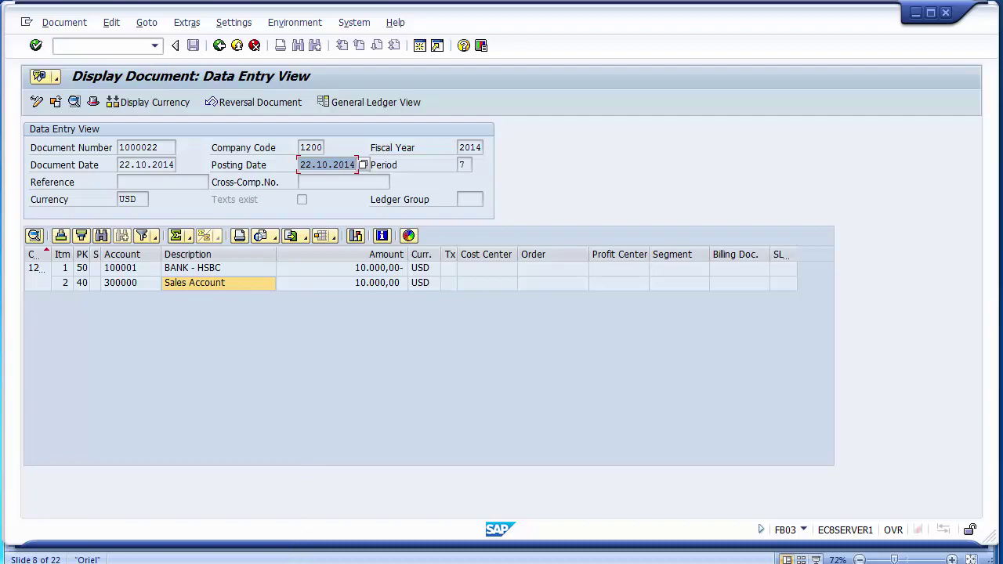
Switch to the PowerPoint slide and delete "/ F-02" from the Reversal of Reversal bullet, leaving FBR2
left_click(298, 548)
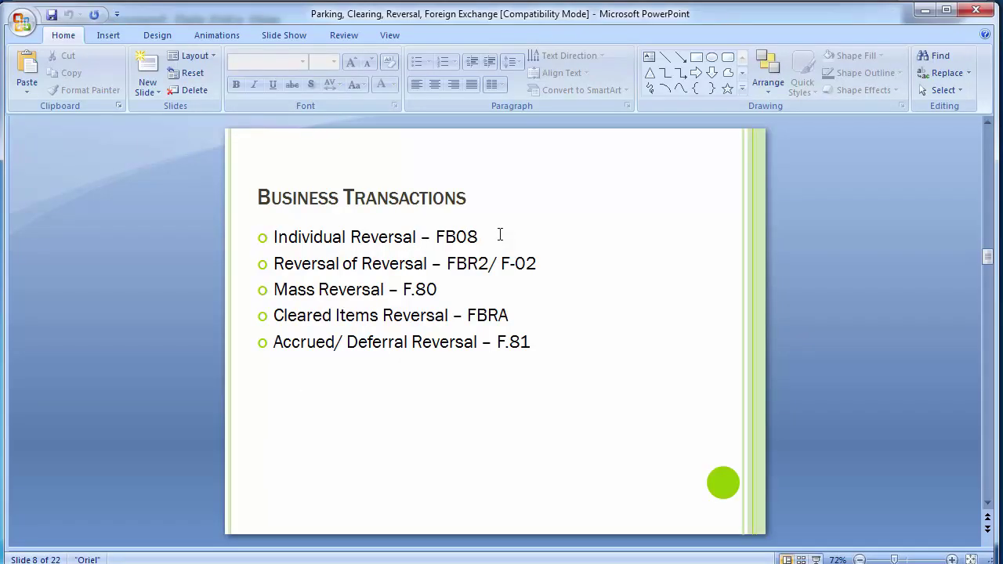
key("alt+Tab")
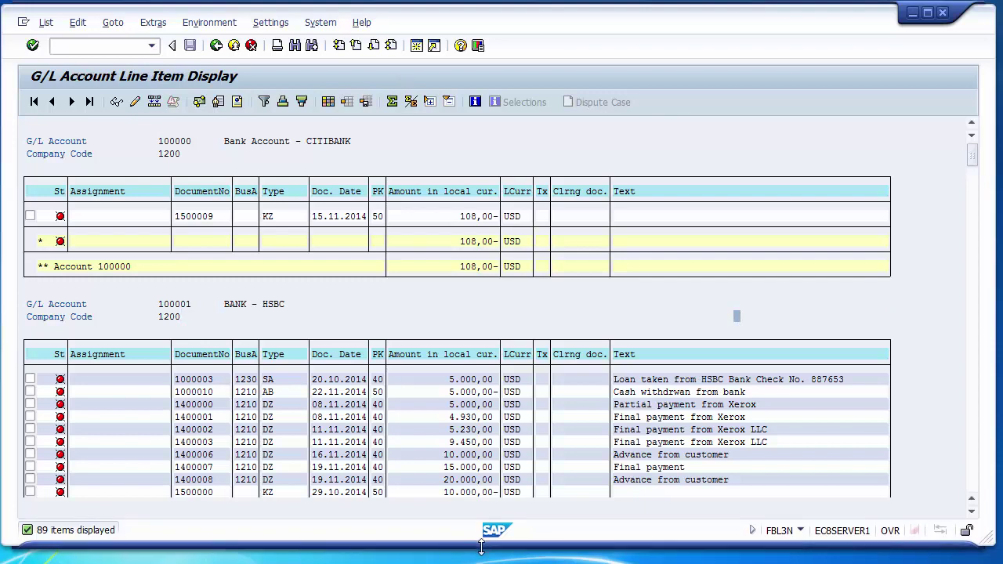
left_click_drag(481, 547, 481, 563)
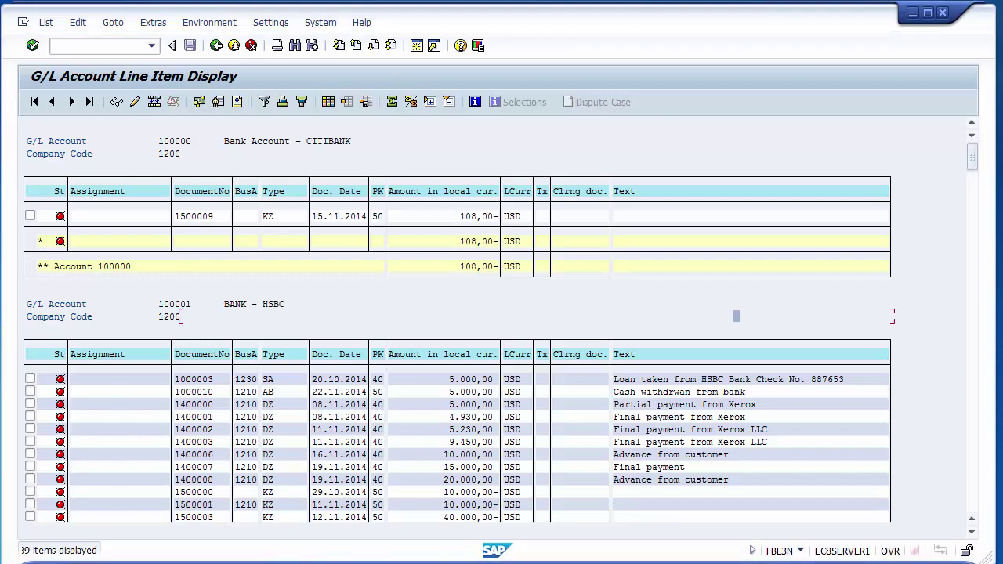
key("alt+Tab")
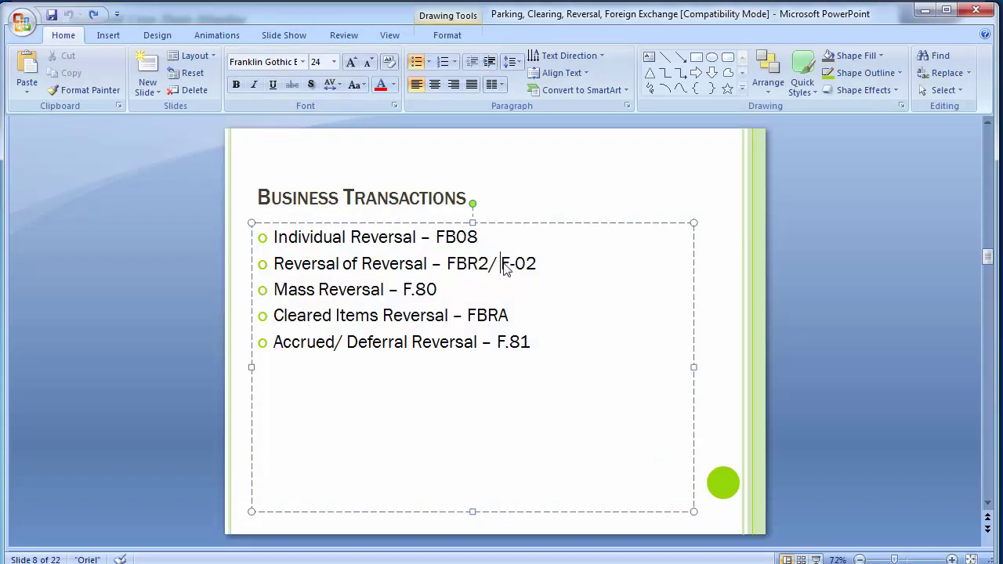
left_click_drag(489, 264, 536, 264)
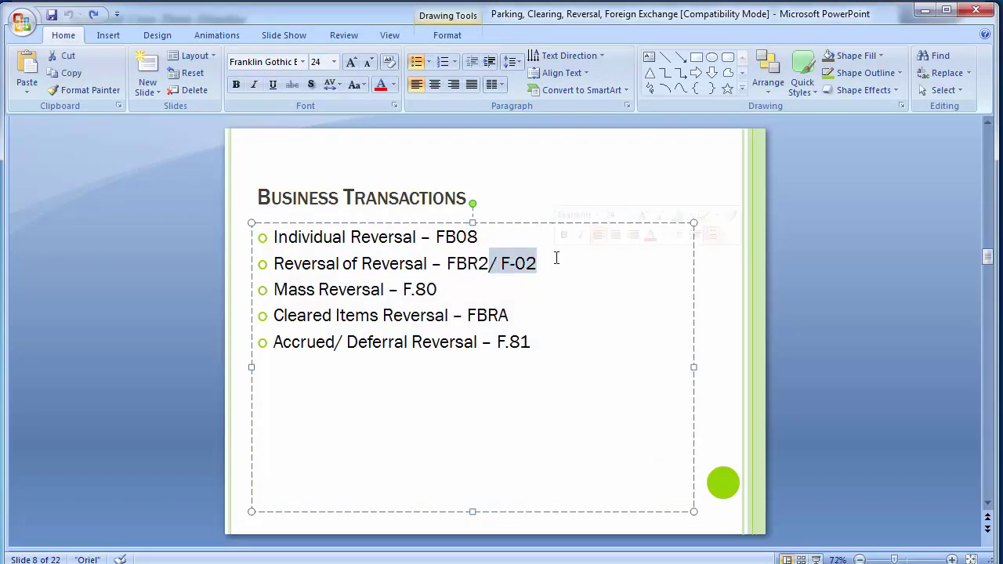
key("Delete")
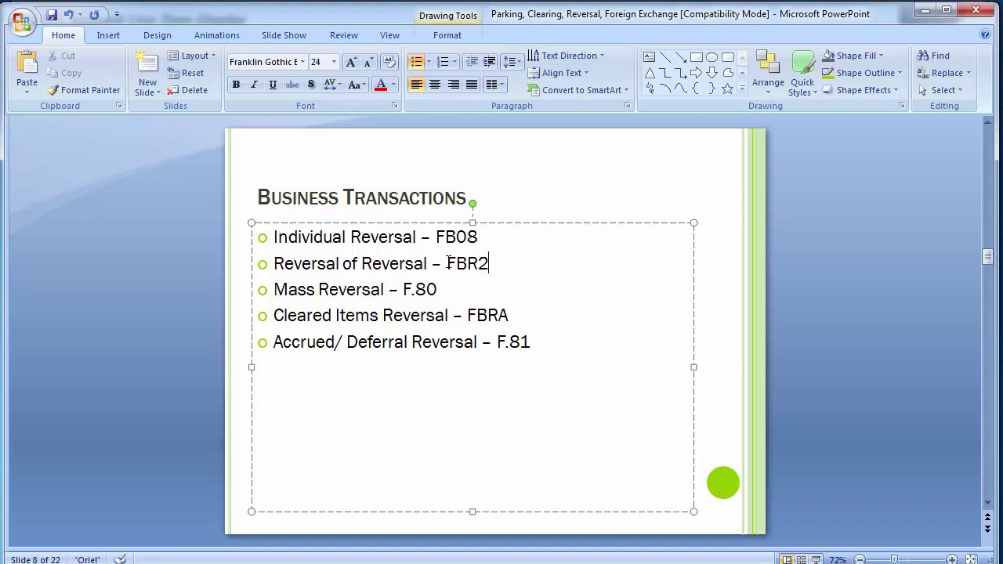
left_click_drag(448, 264, 499, 265)
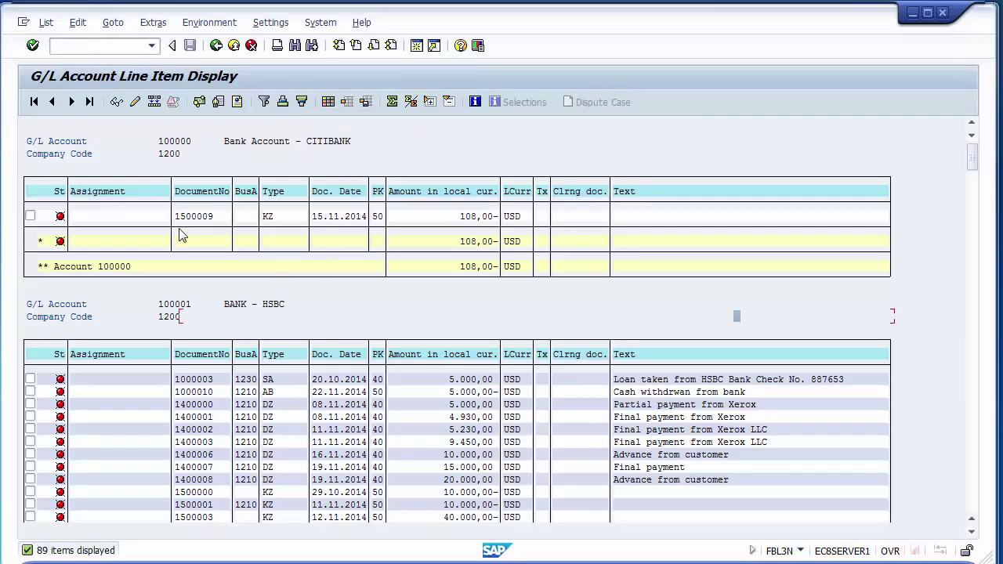
Switch back to SAP, open transaction FBRA in a new session and replace it there with FBR2
left_click(94, 46)
type("/ofbra")
key("Return")
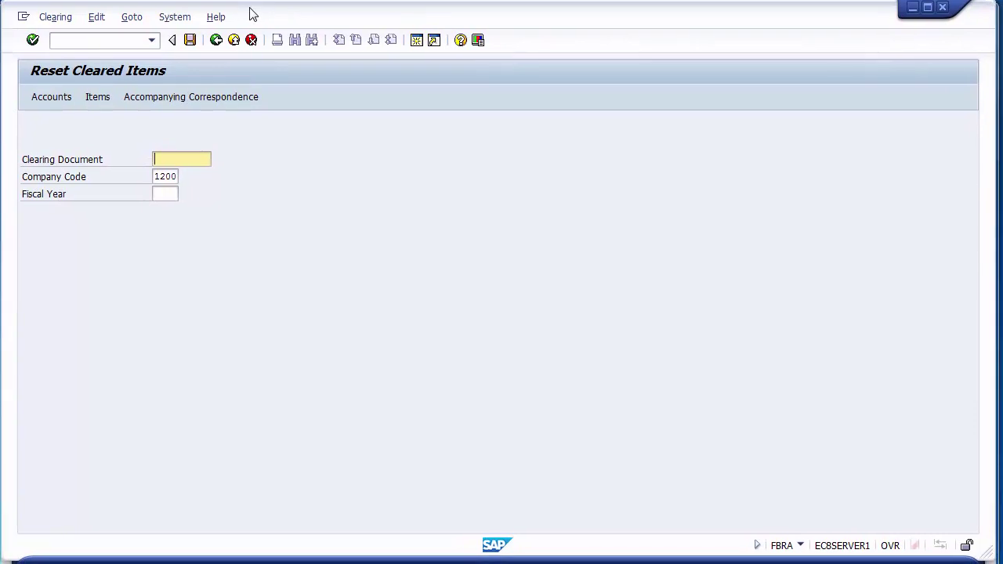
left_click(111, 37)
type("/")
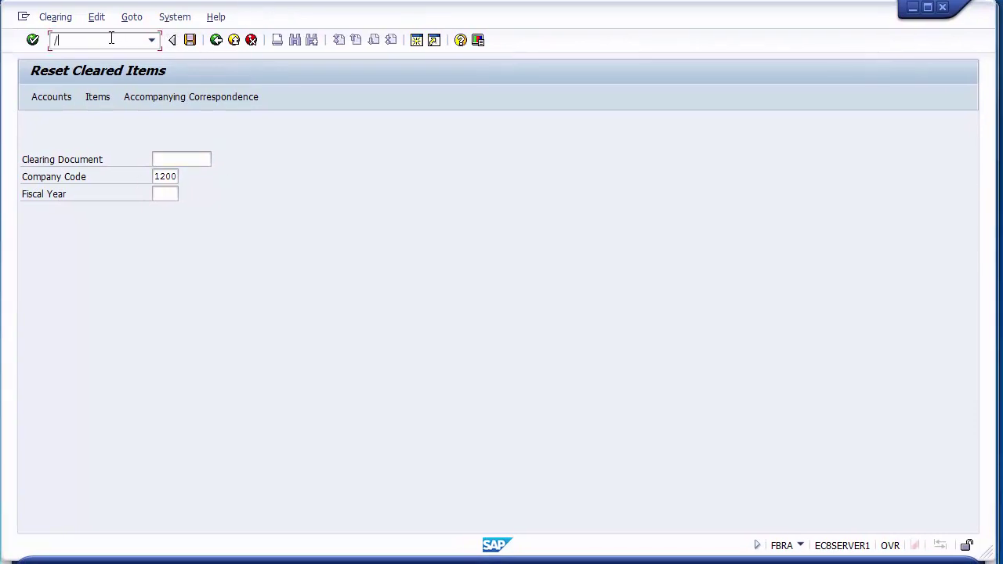
type("nfbr2")
key("Return")
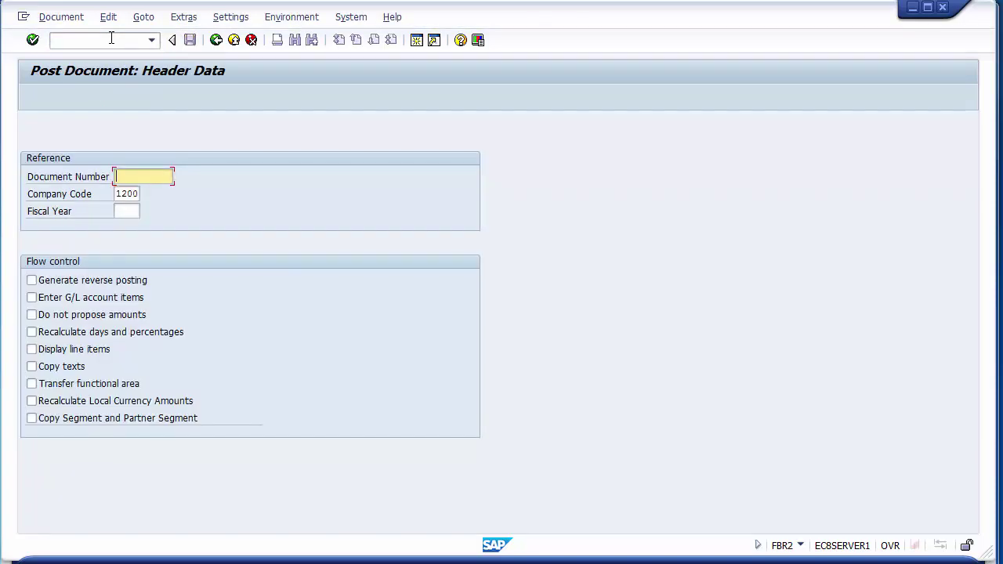
key("BackSpace")
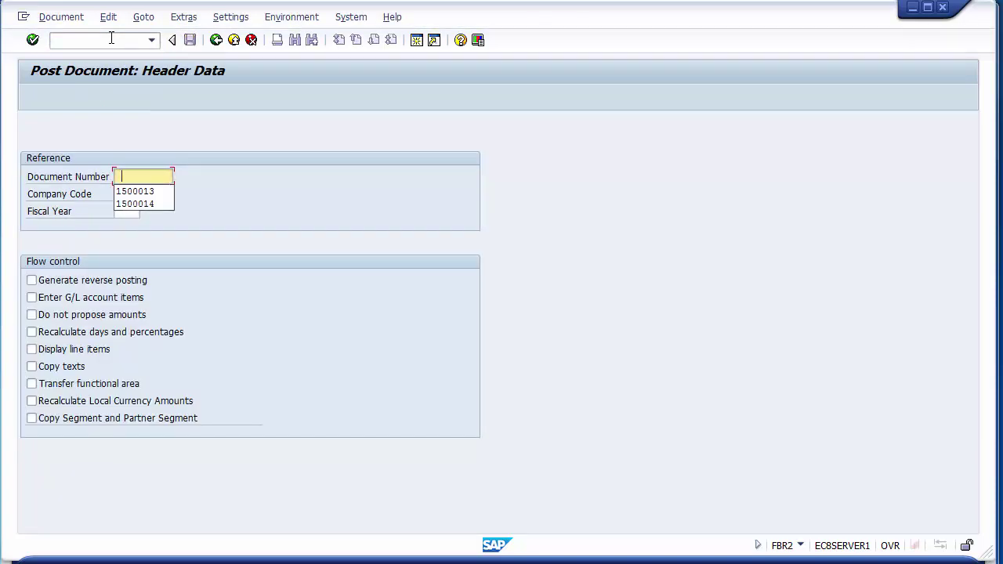
left_click(126, 178)
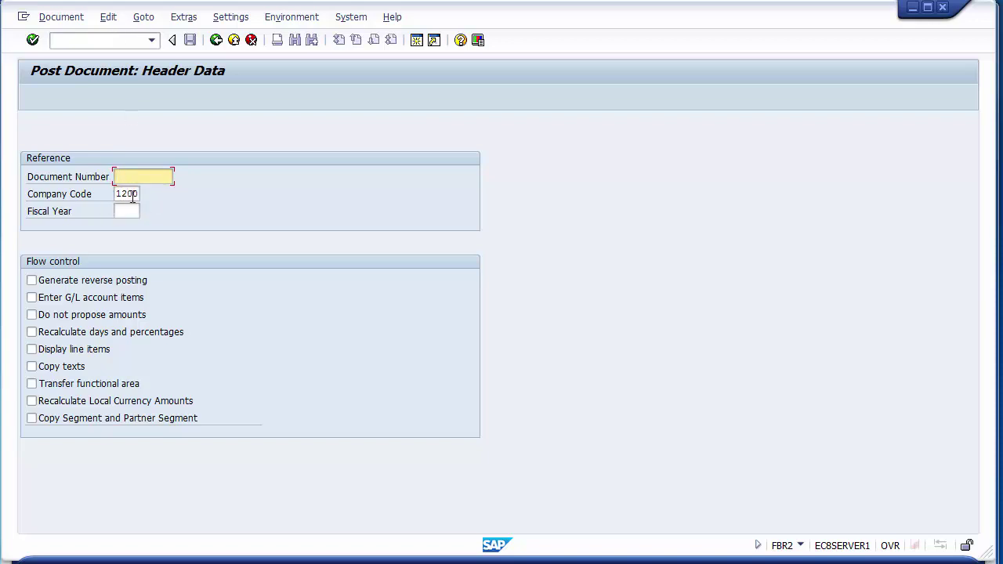
left_click(133, 196)
left_click(132, 210)
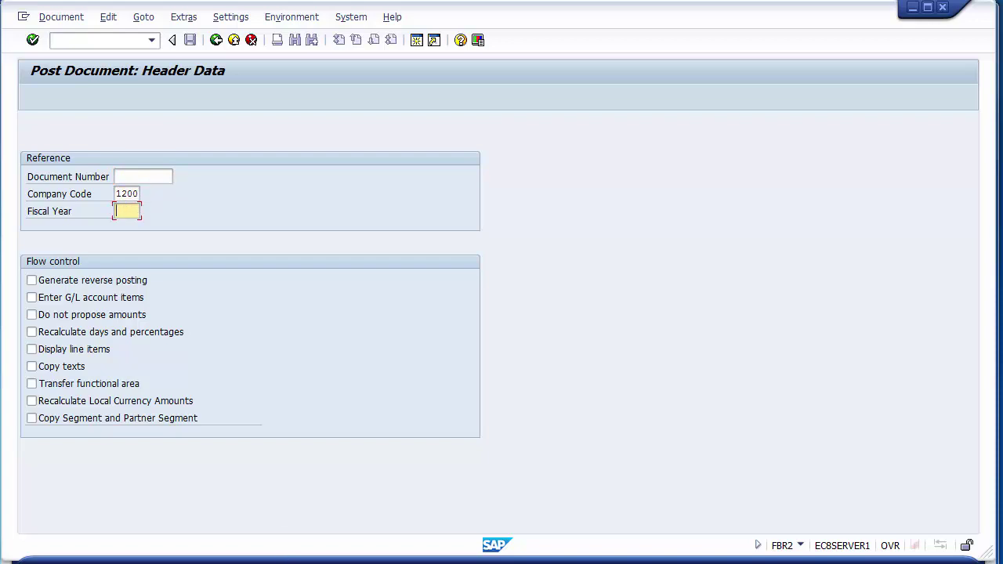
From the G/L line item display, open transaction FB03 in a new session and leave it for SAP Easy Access
left_click(288, 558)
left_click(294, 501)
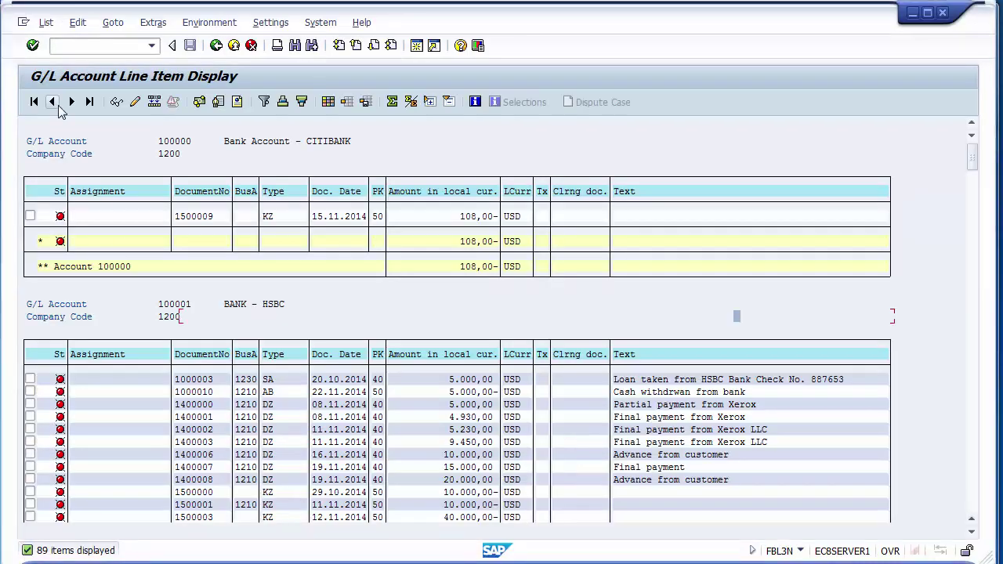
left_click(48, 24)
left_click(58, 60)
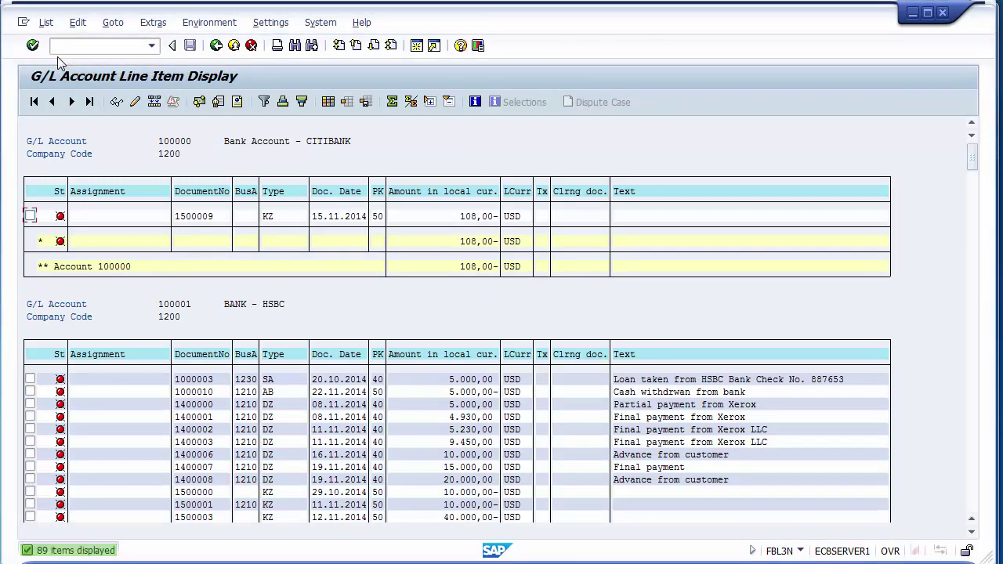
left_click(75, 52)
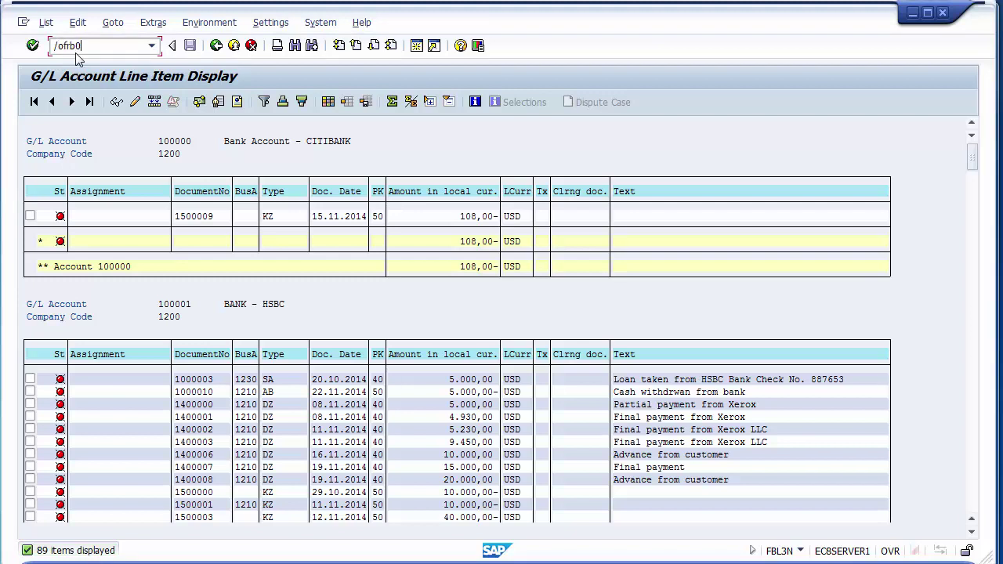
key("Return")
type("/ofb0")
type("1")
key("Return")
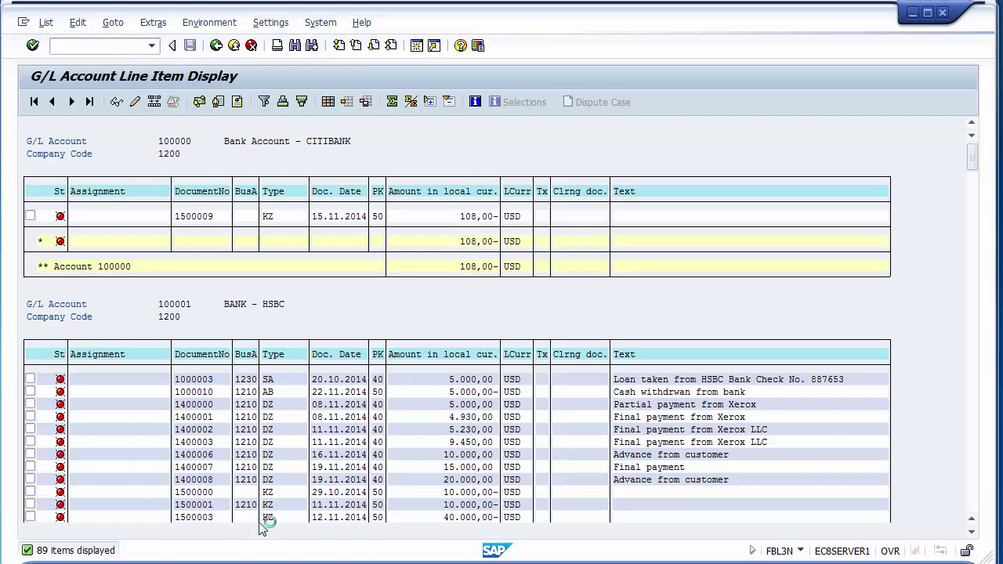
left_click(295, 560)
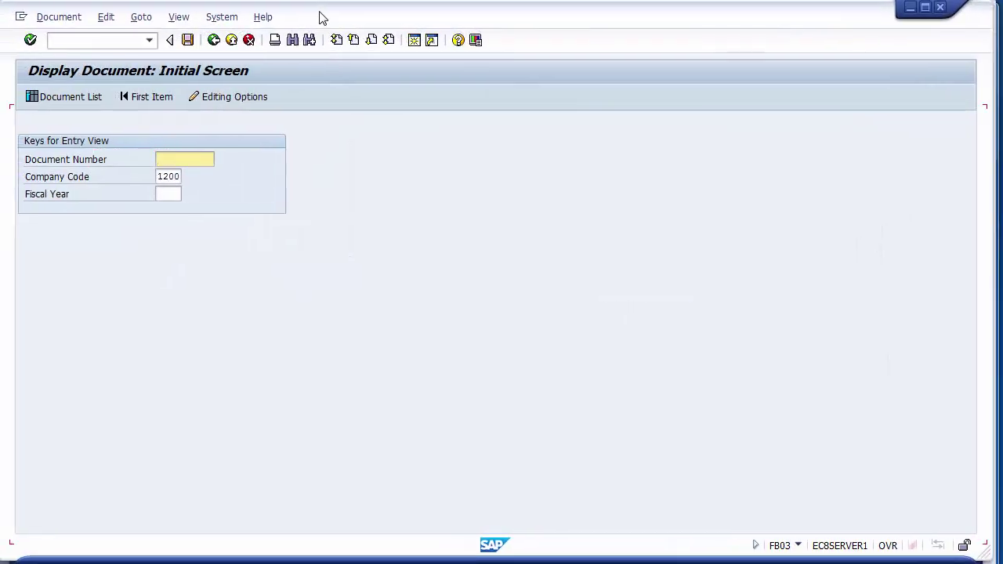
left_click(231, 40)
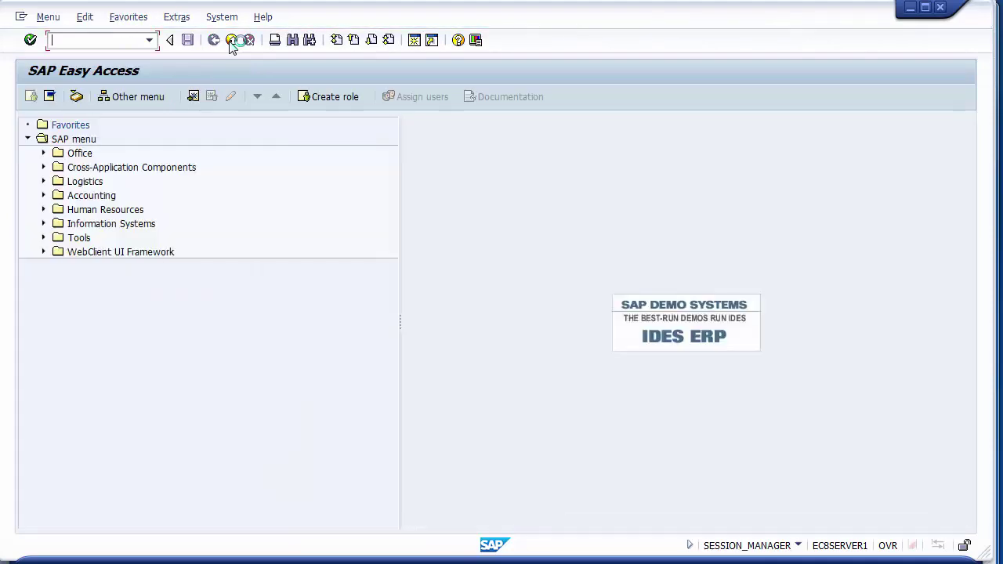
Leave SAP Easy Access and return from the G/L account line item list to its selection screen
left_click(231, 40)
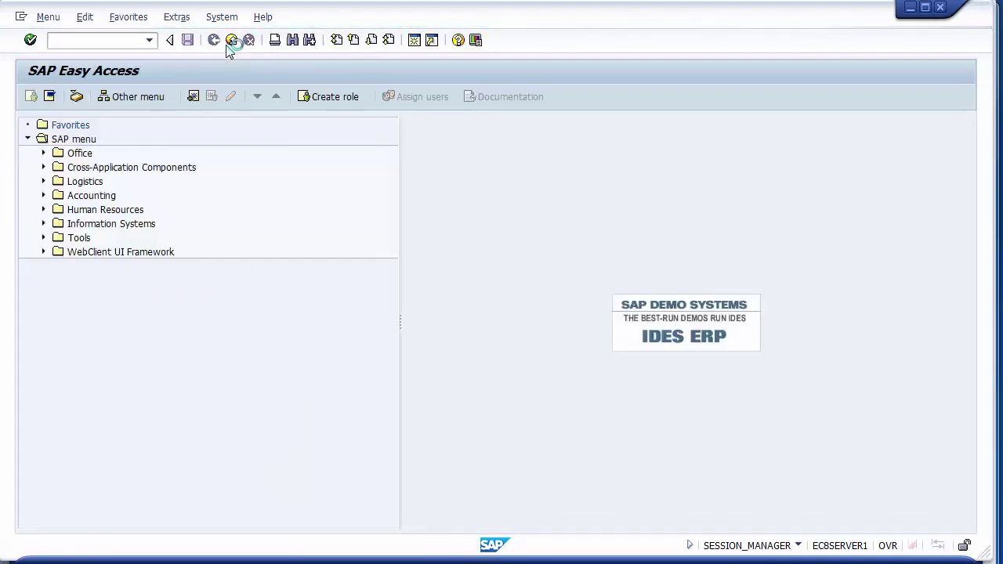
left_click(231, 40)
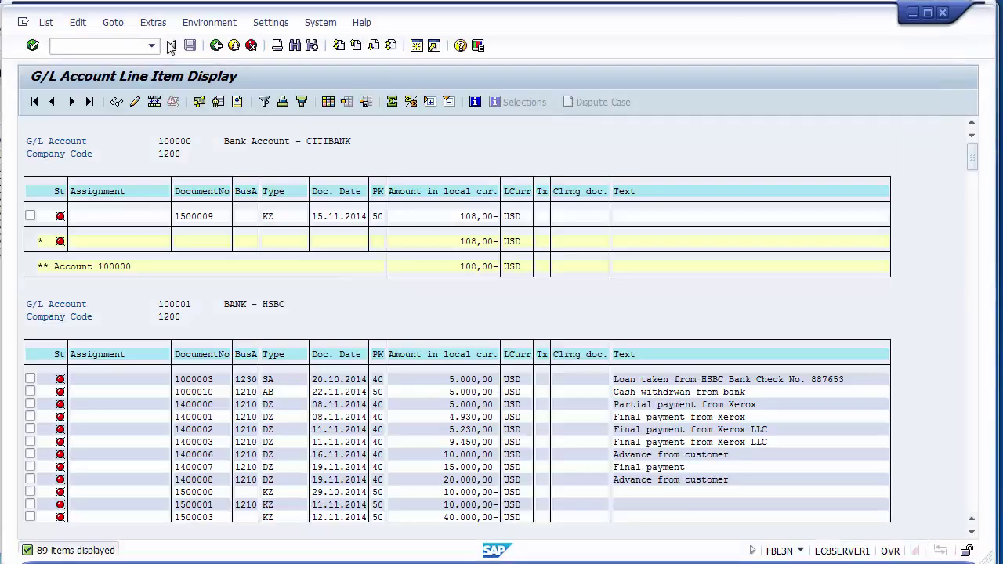
left_click(97, 45)
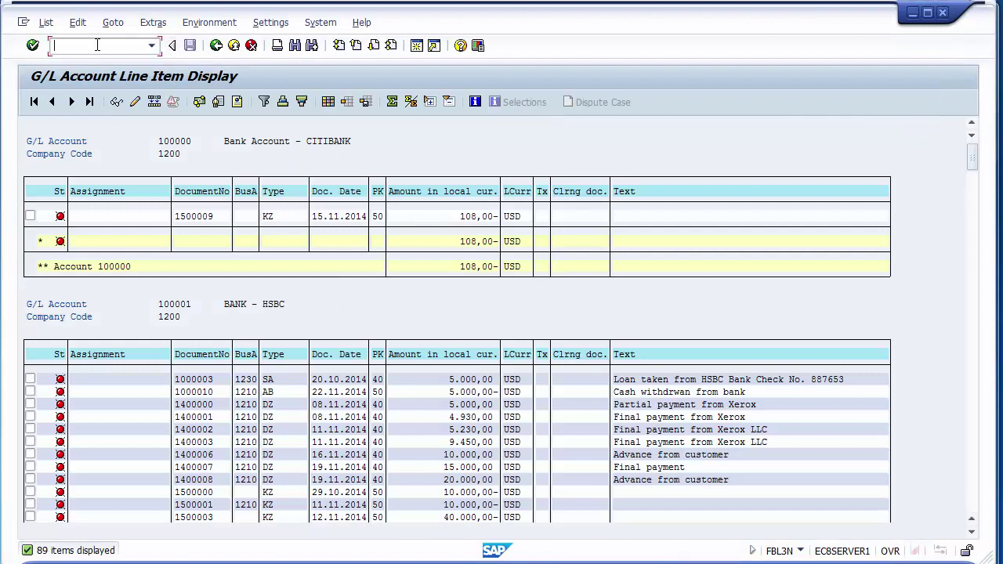
type("/")
key("BackSpace")
left_click(216, 45)
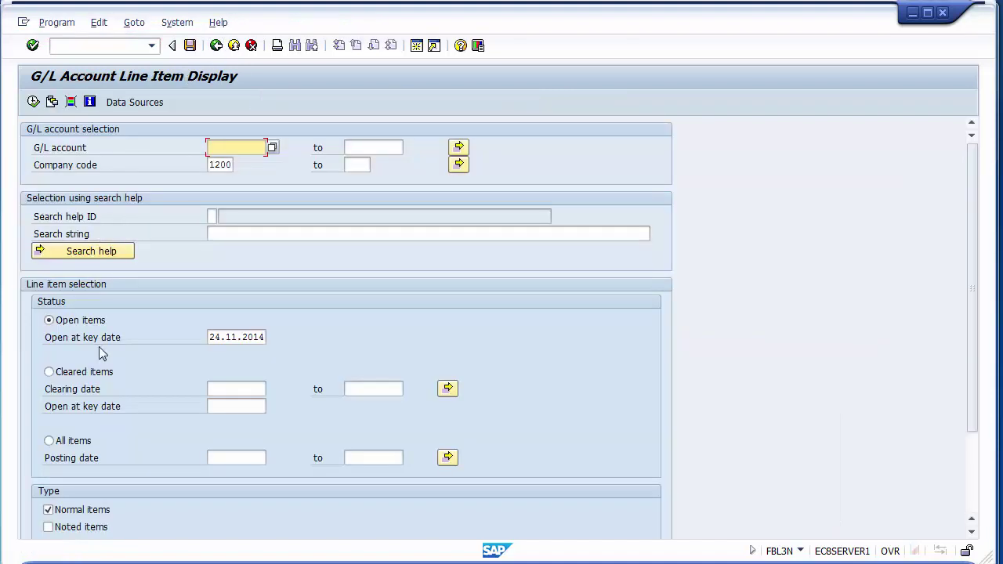
left_click(50, 372)
left_click(215, 385)
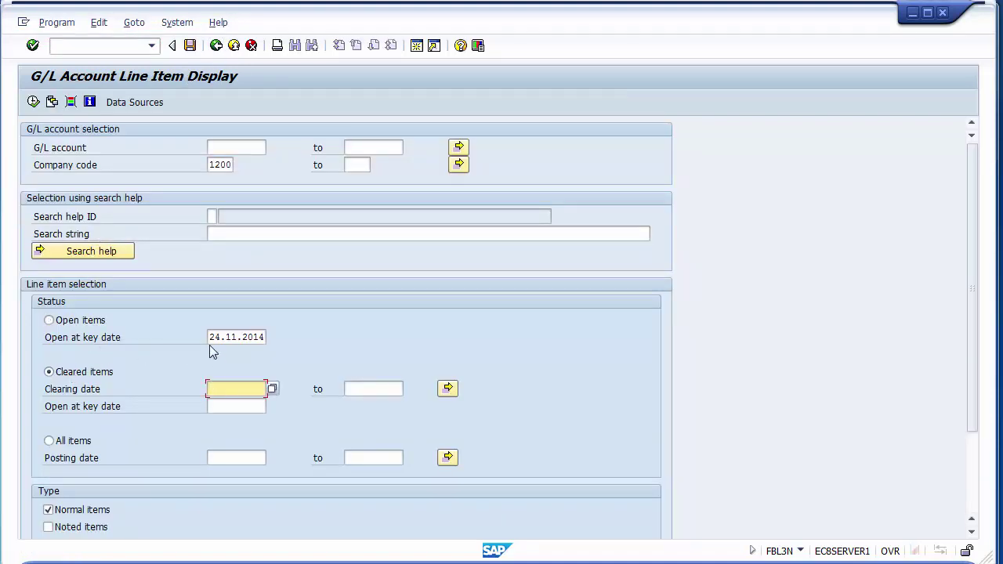
left_click_drag(209, 337, 267, 335)
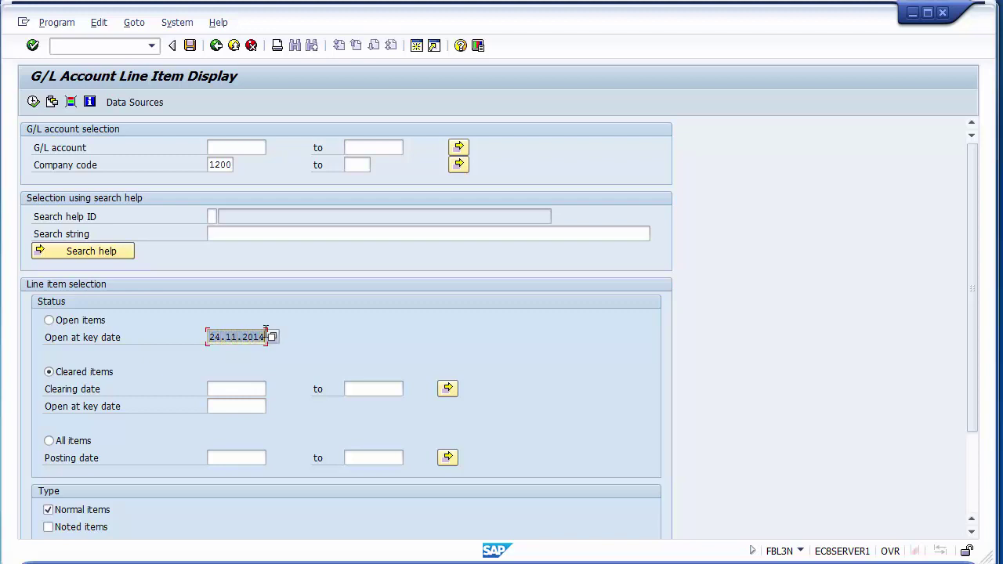
left_click(69, 321)
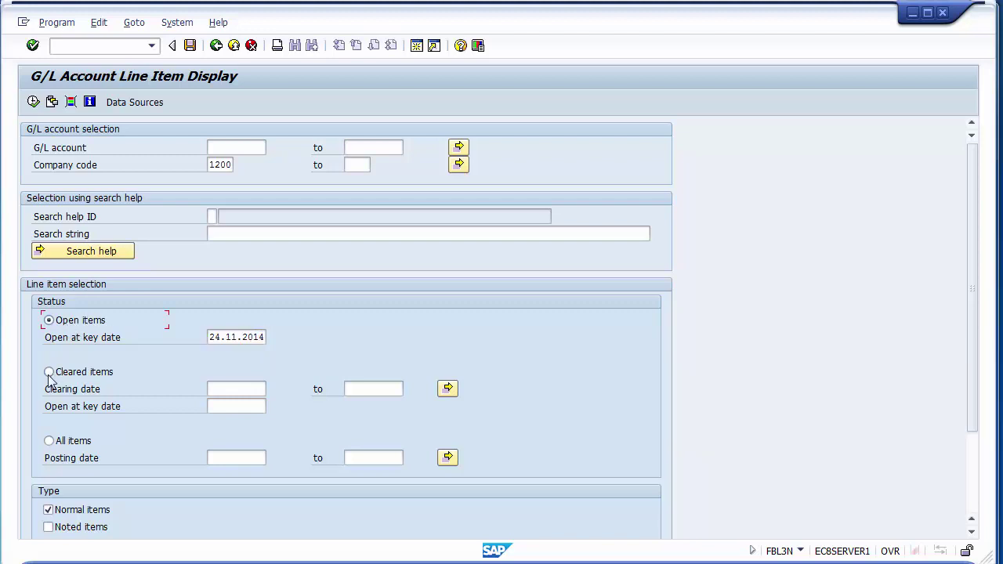
Open transaction FB03 in the same session and list company code 1200's documents with entry date 24.11.2014
left_click(94, 45)
type("/nfb03")
key("Return")
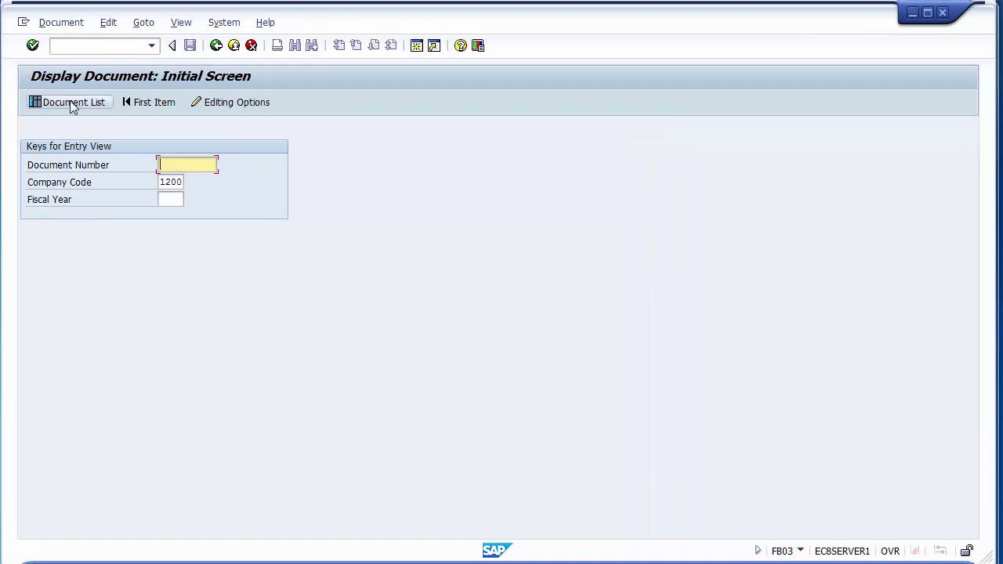
left_click(71, 102)
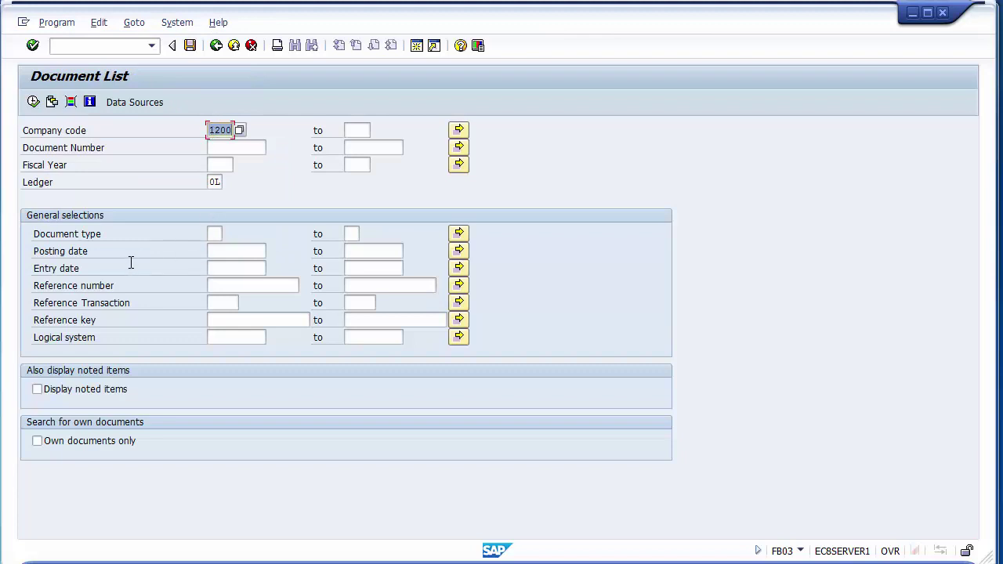
left_click(217, 268)
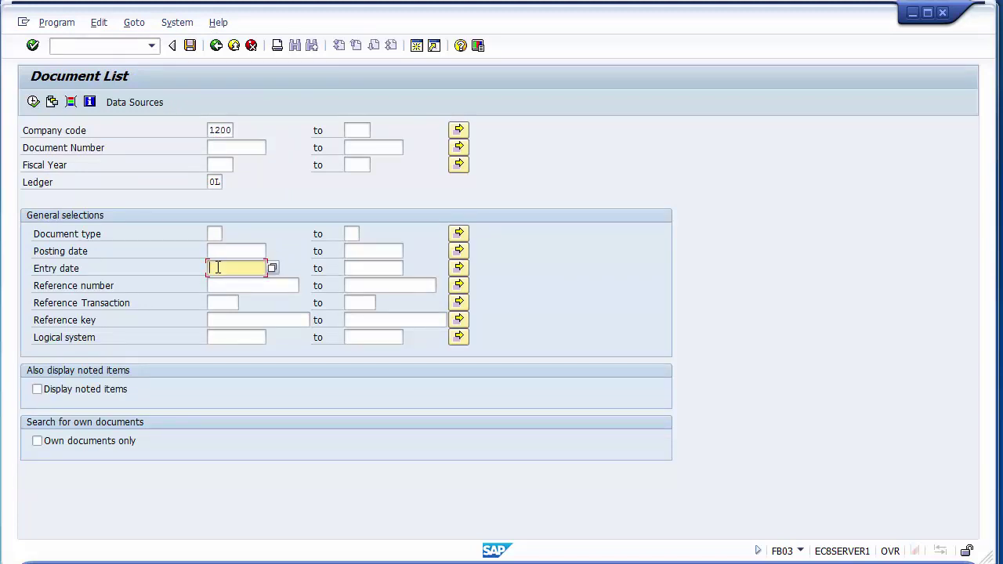
type("24112014")
left_click(34, 102)
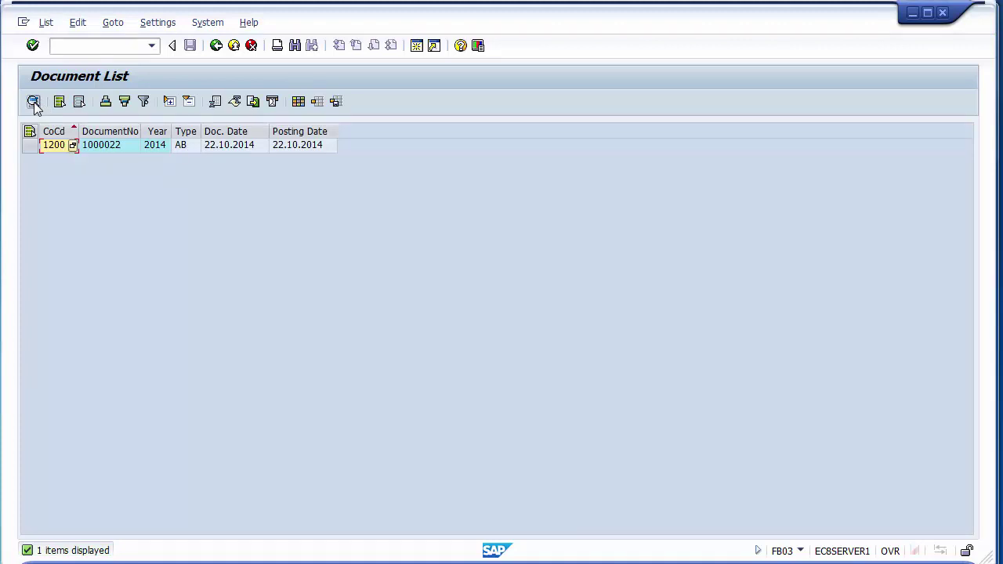
Open document 1000022 from the list, examine the transaction code in its document header, and return to the list
left_click(116, 148)
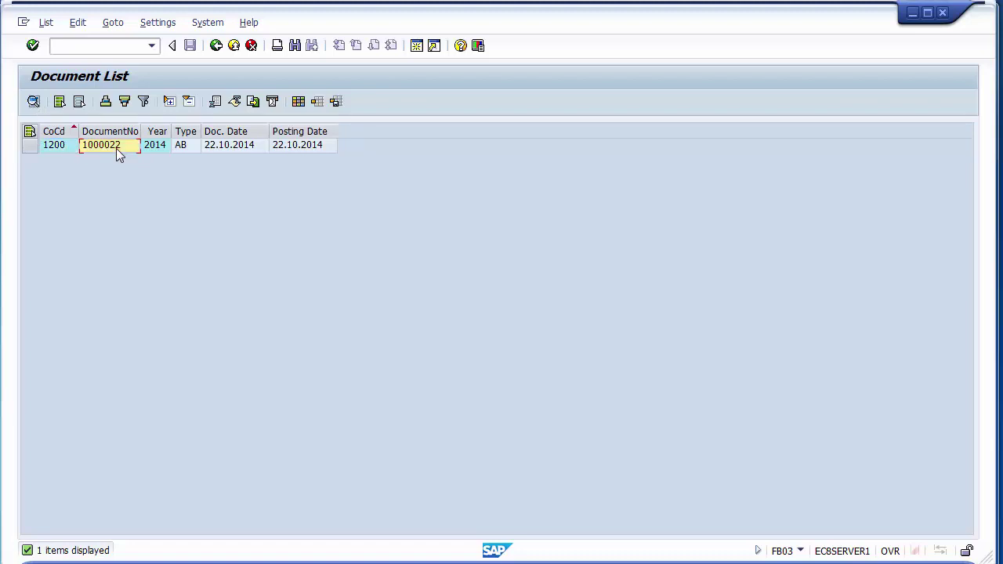
double_click(116, 148)
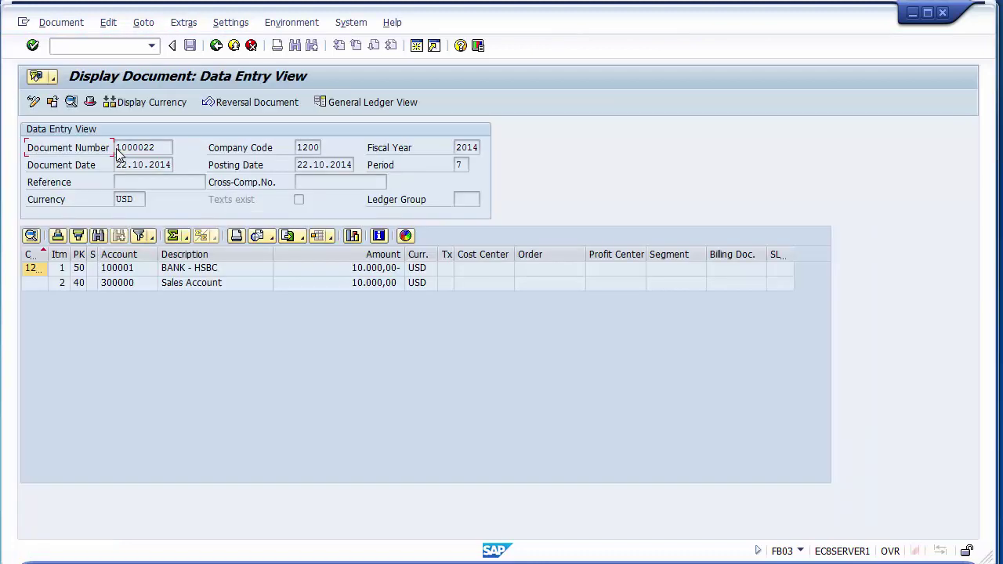
left_click(90, 103)
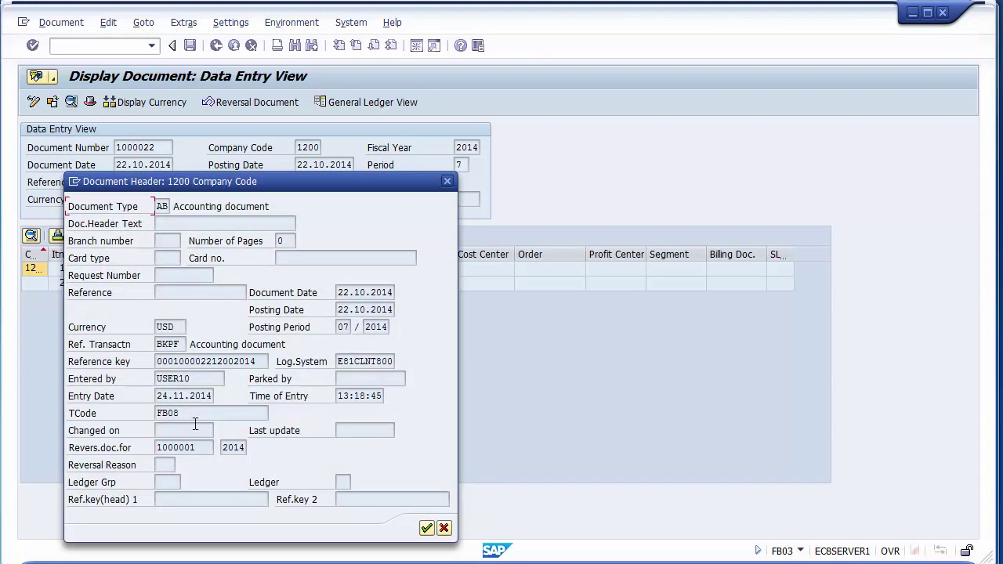
left_click_drag(181, 413, 155, 413)
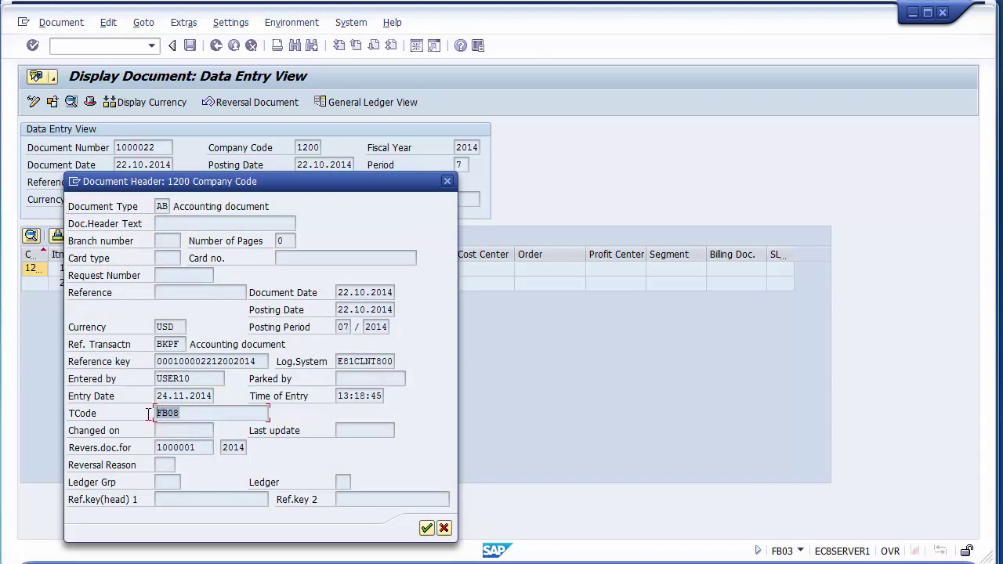
left_click(444, 529)
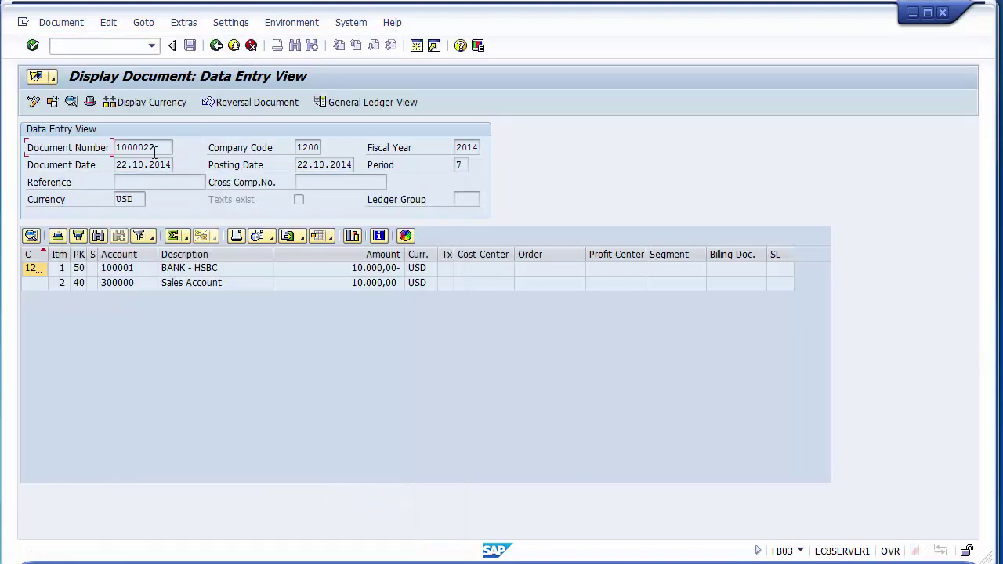
left_click(215, 44)
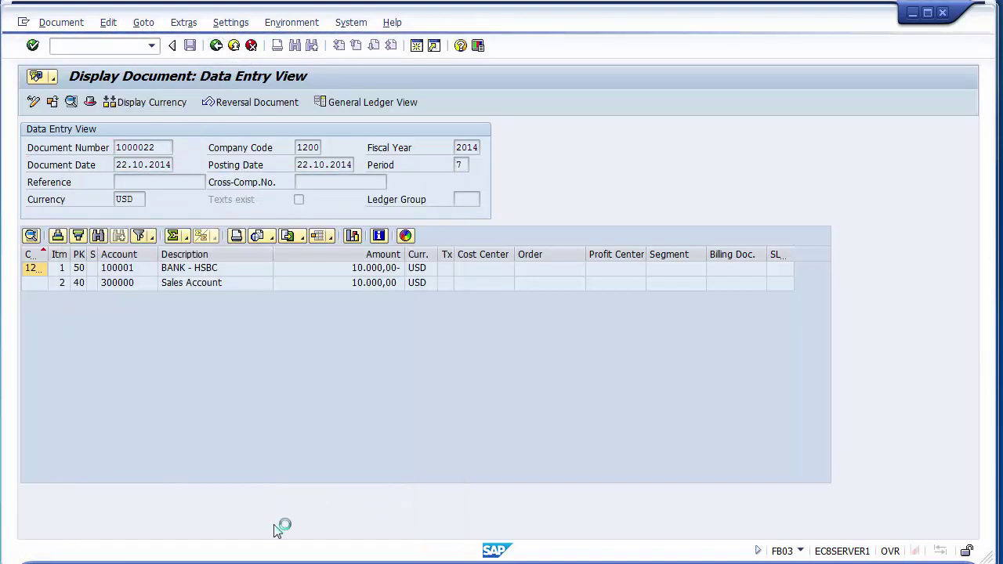
Switch to the PowerPoint slide and review the Reversal of Reversal bullet with its transaction code
key("alt+Tab")
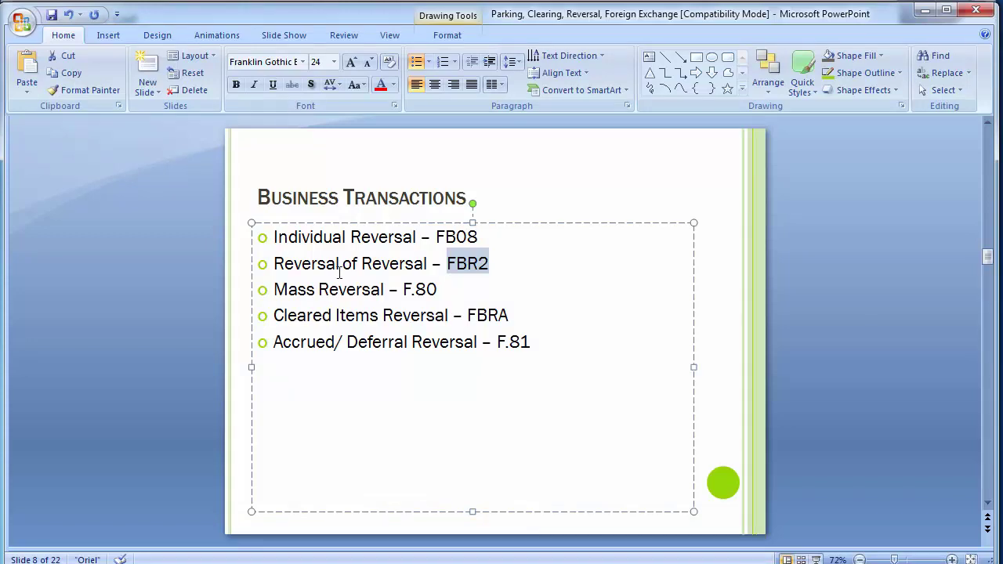
left_click_drag(278, 265, 431, 264)
left_click(506, 268)
Switch back to SAP, open FBR2 and reference document 1000022, company code 1200, fiscal year 2014, with Generate reverse posting enabled
left_click(155, 307)
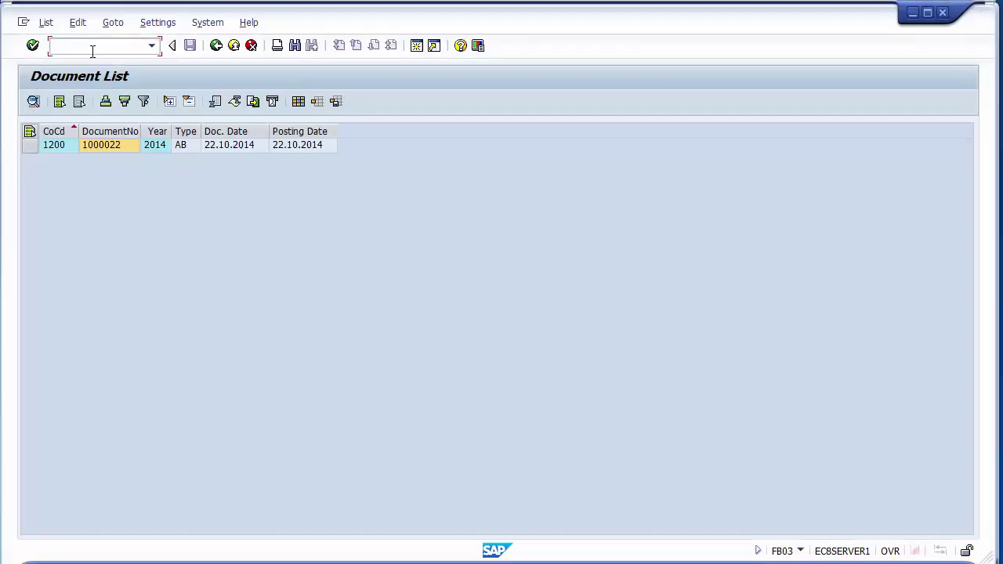
type("/nfbr2")
key("Return")
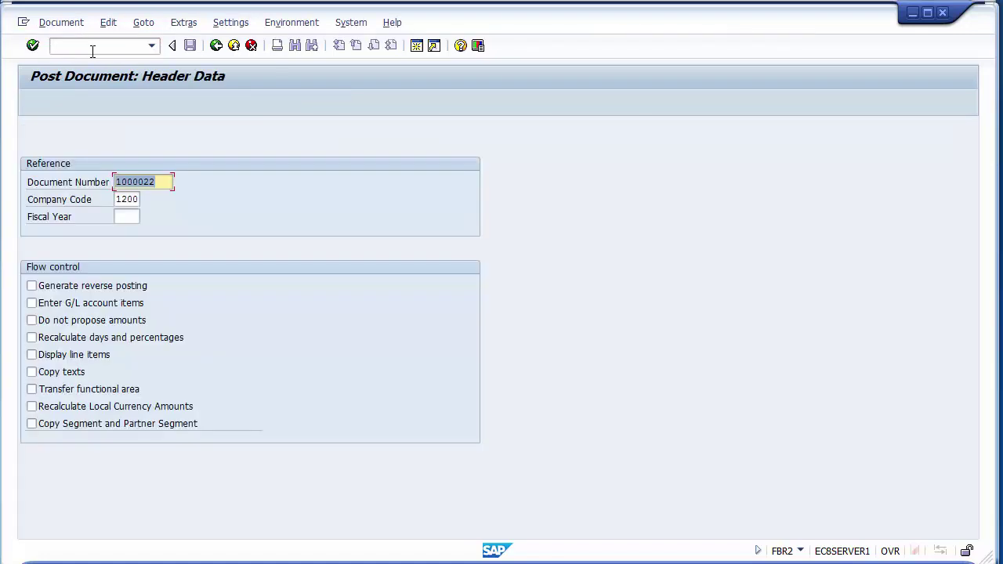
left_click(160, 182)
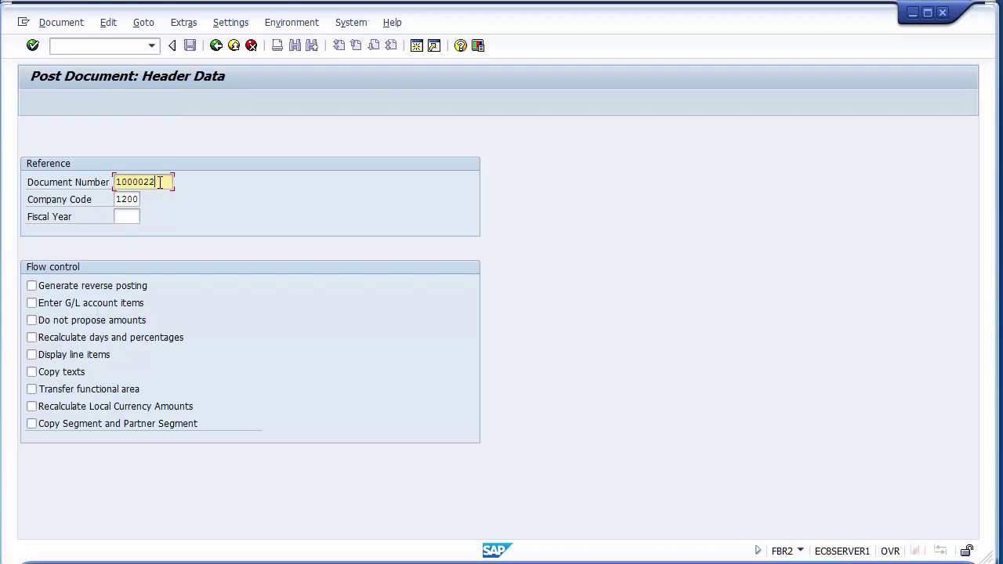
left_click(140, 199)
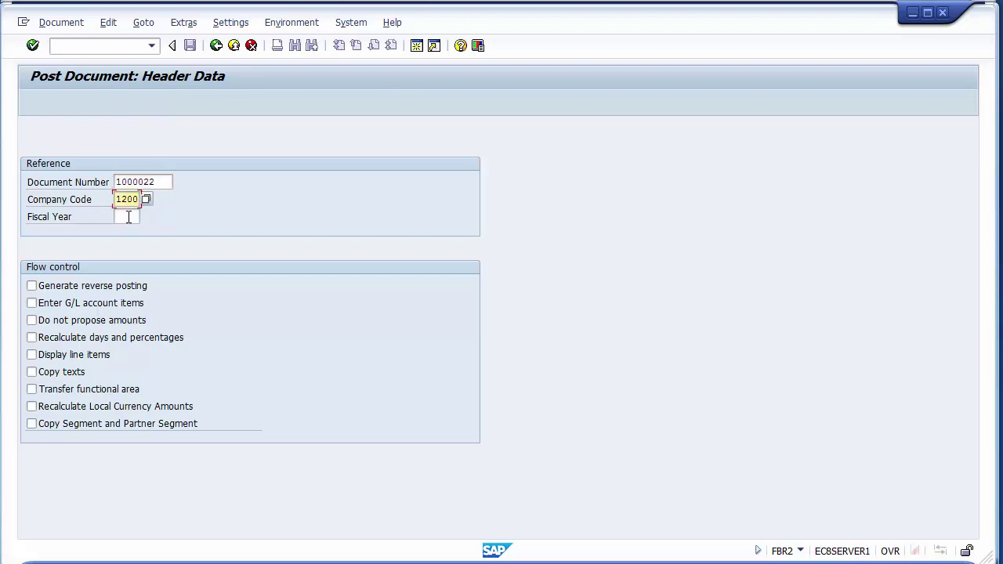
left_click(128, 217)
type("2014")
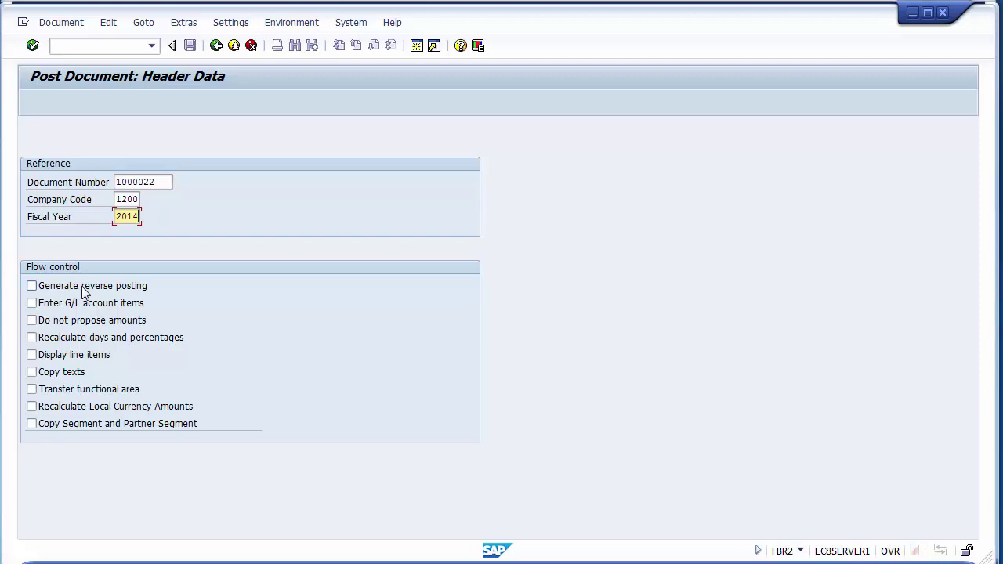
key("Tab")
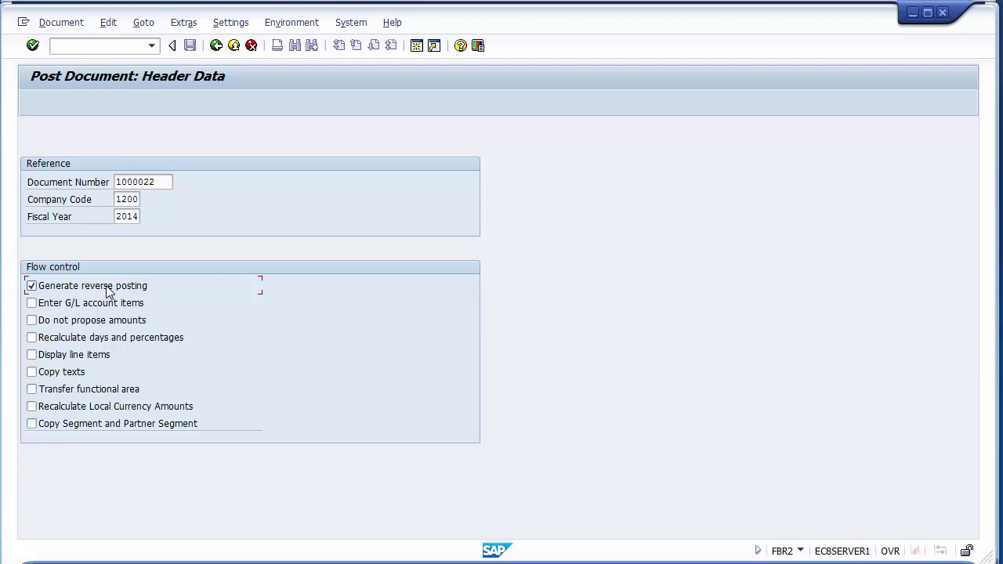
key("Return")
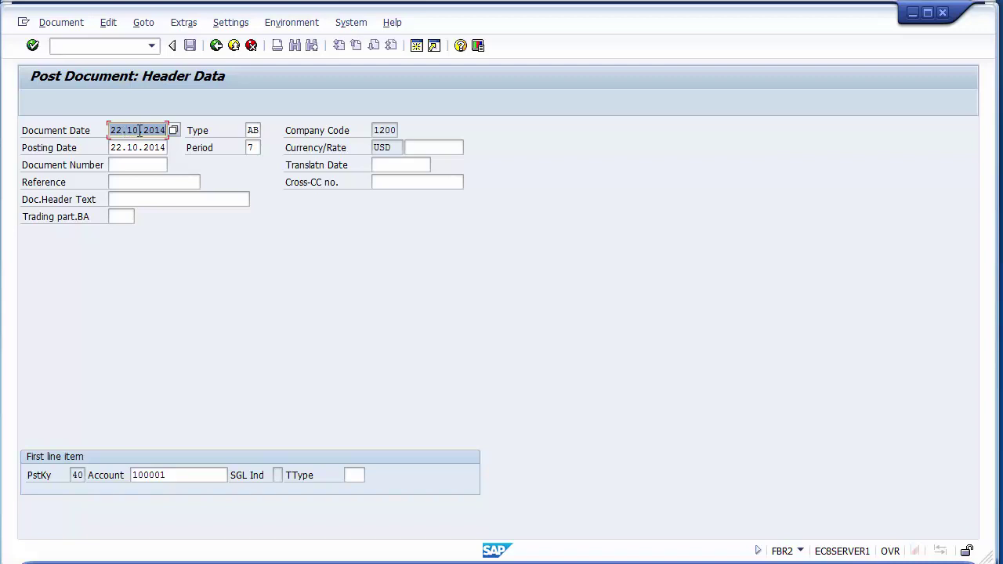
Check the first line item's posting key and account, accept the proposed G/L items and post the document
left_click(76, 475)
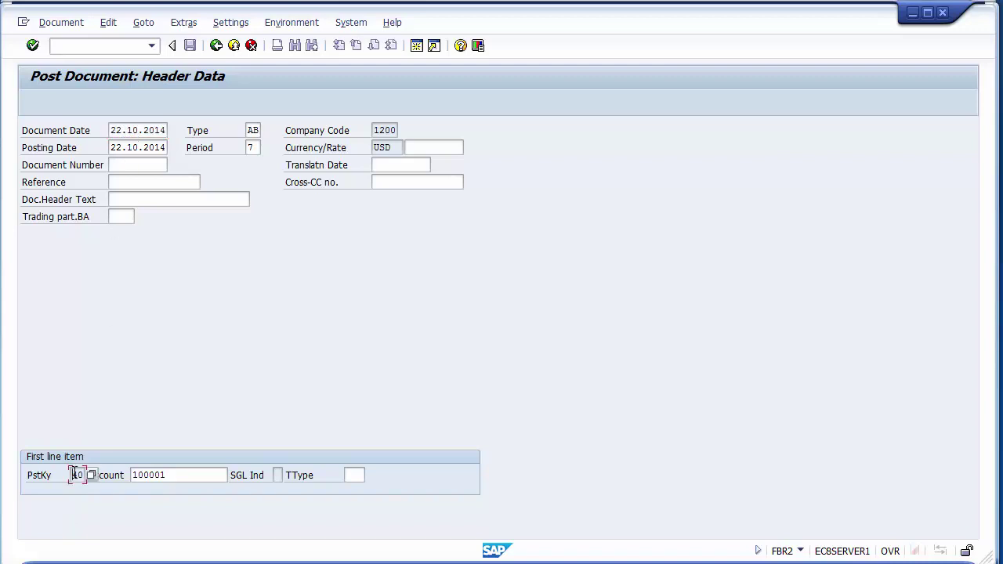
type("4")
left_click(175, 480)
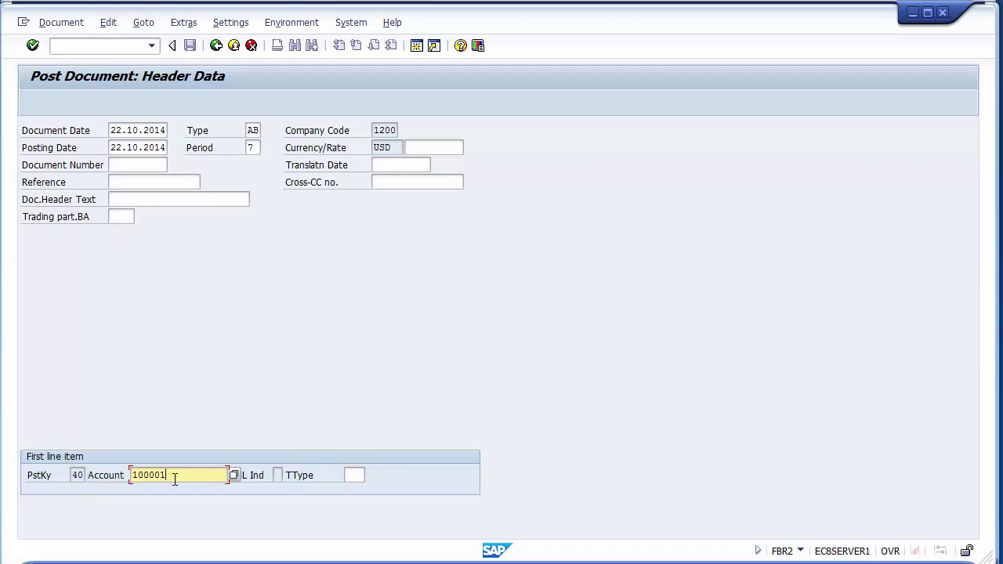
key("Return")
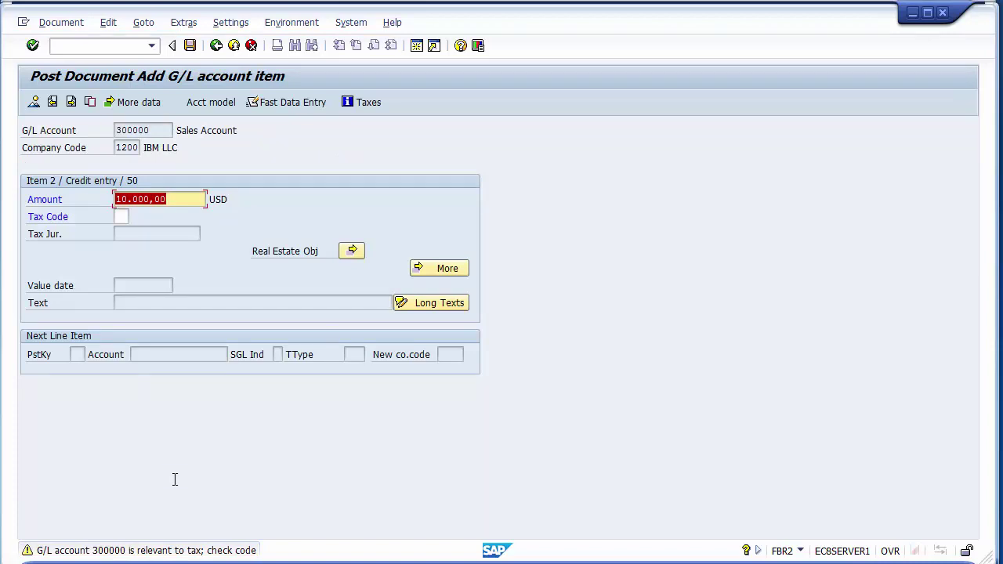
key("Return")
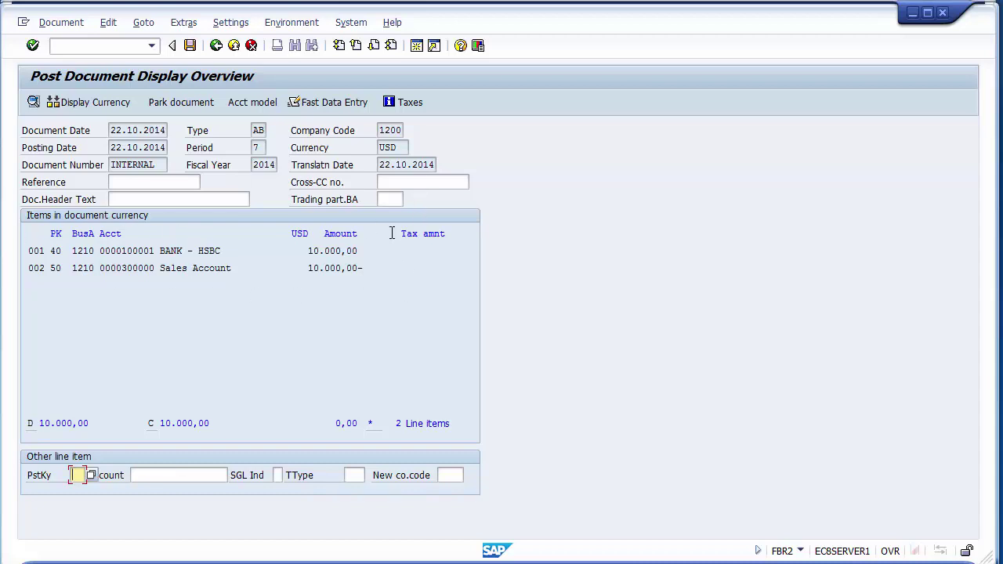
left_click(190, 45)
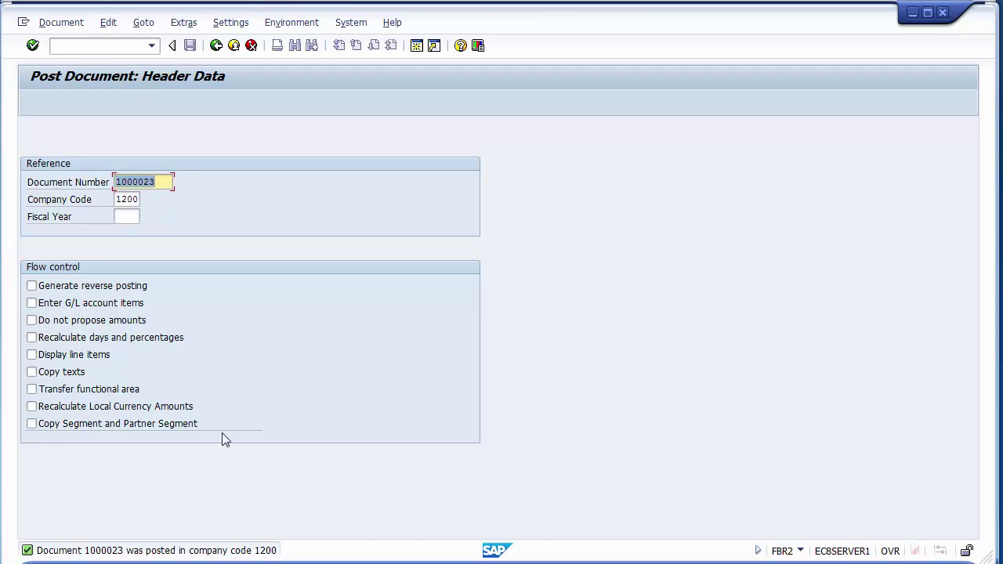
Display the newly posted document and examine its BANK - HSBC line item
left_click(74, 24)
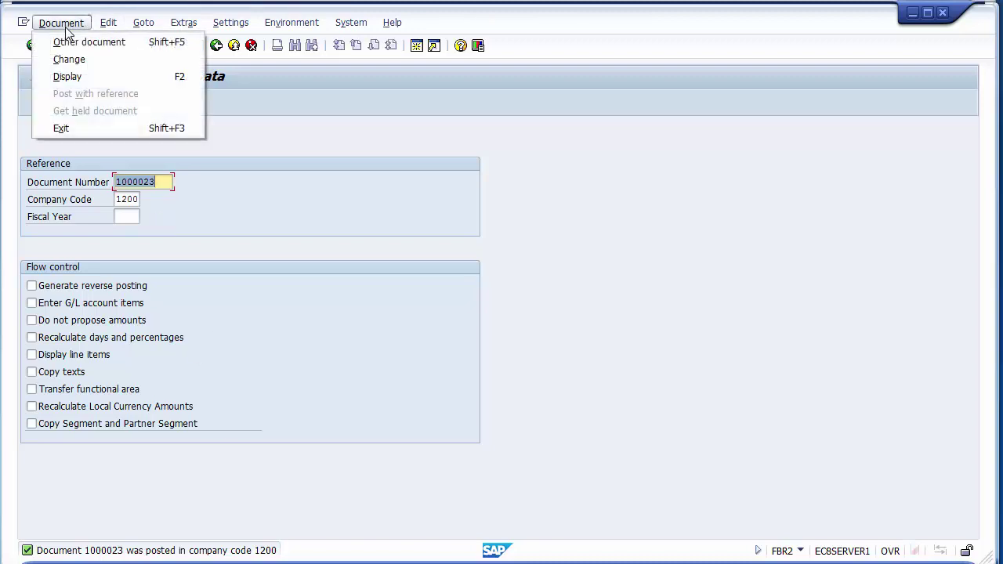
left_click(70, 77)
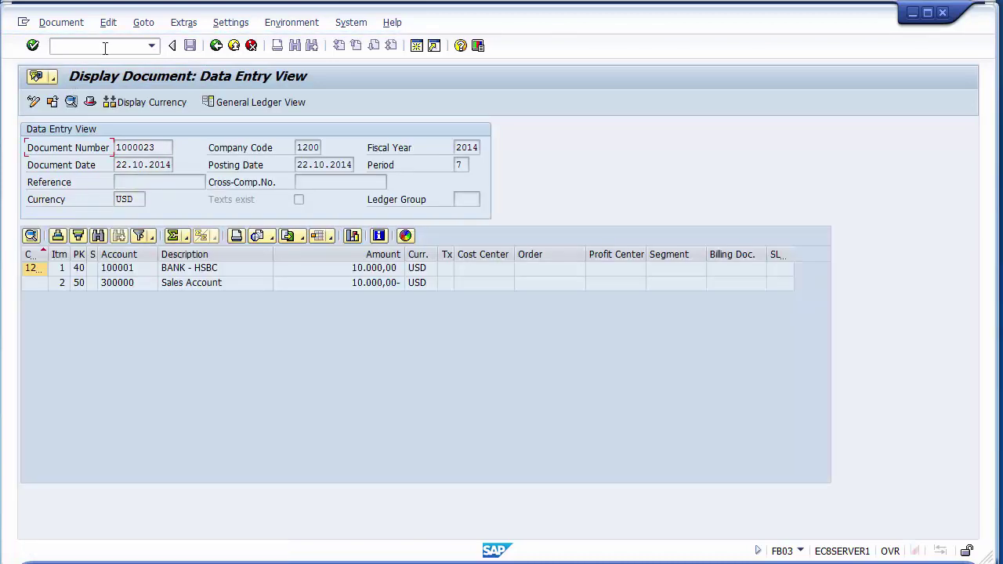
left_click(131, 270)
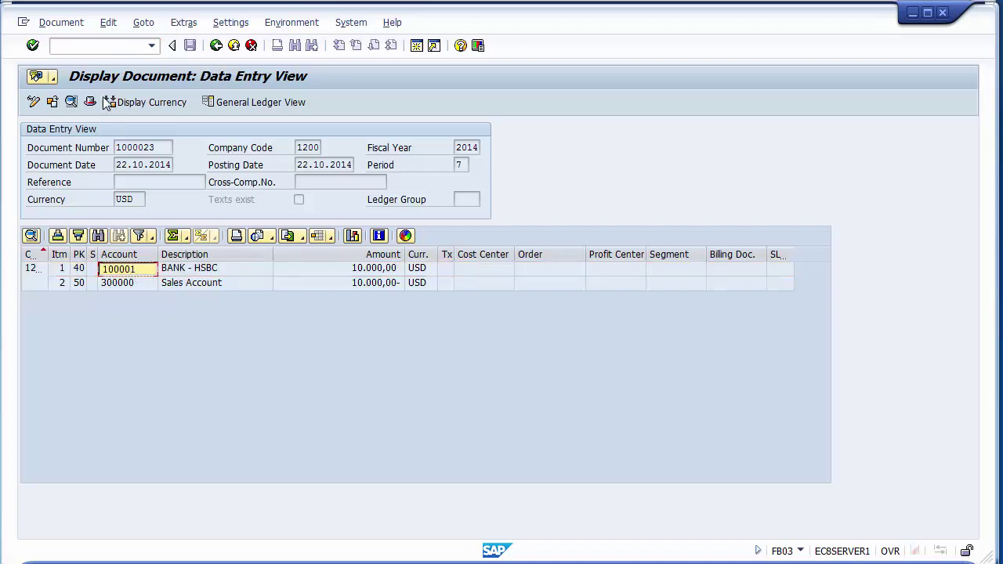
Open FBL3N, display the open line items of G/L account 100001 in company code 1200, and mark document 1000023
left_click(89, 47)
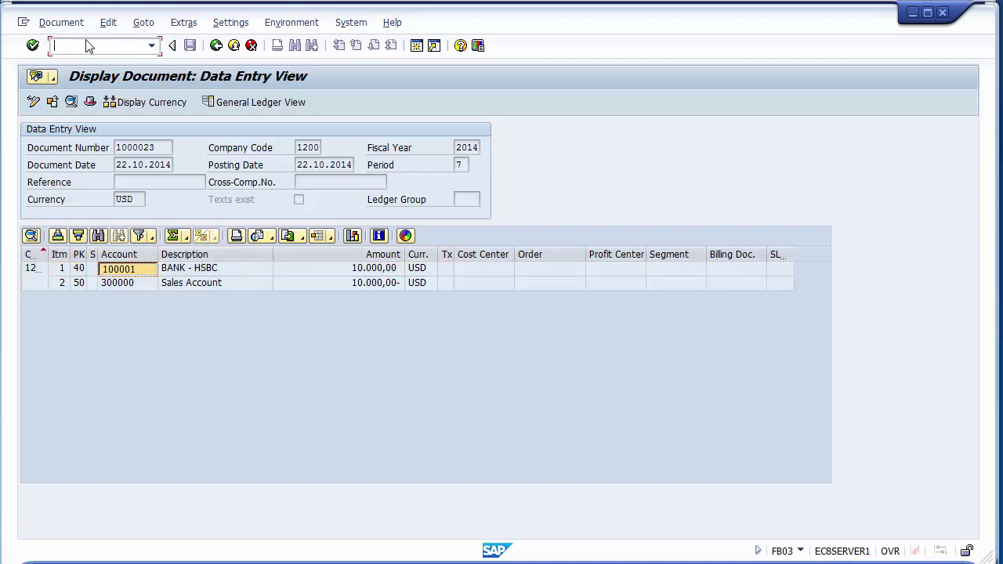
type("/n")
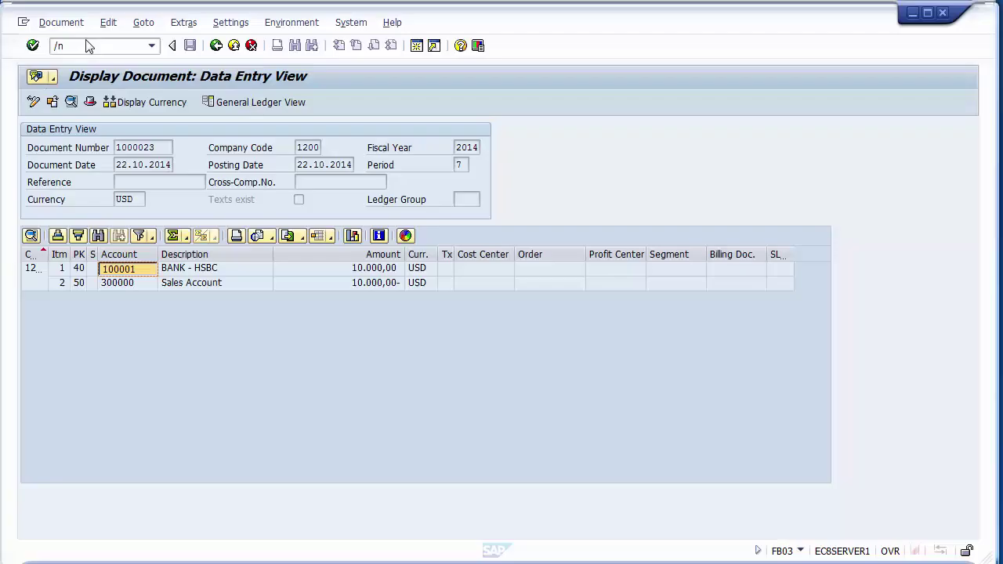
left_click(88, 46)
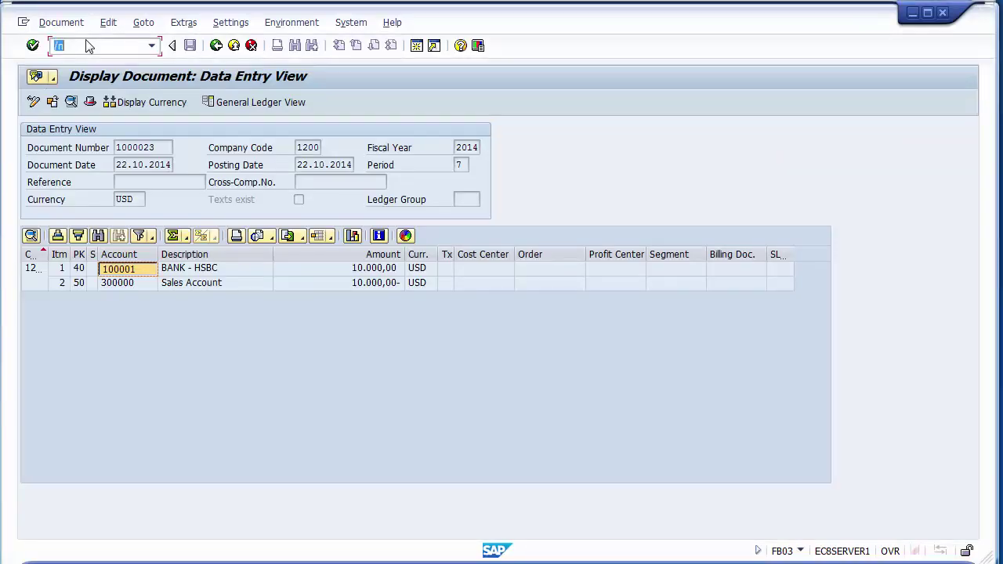
type("/nfb03")
key("Return")
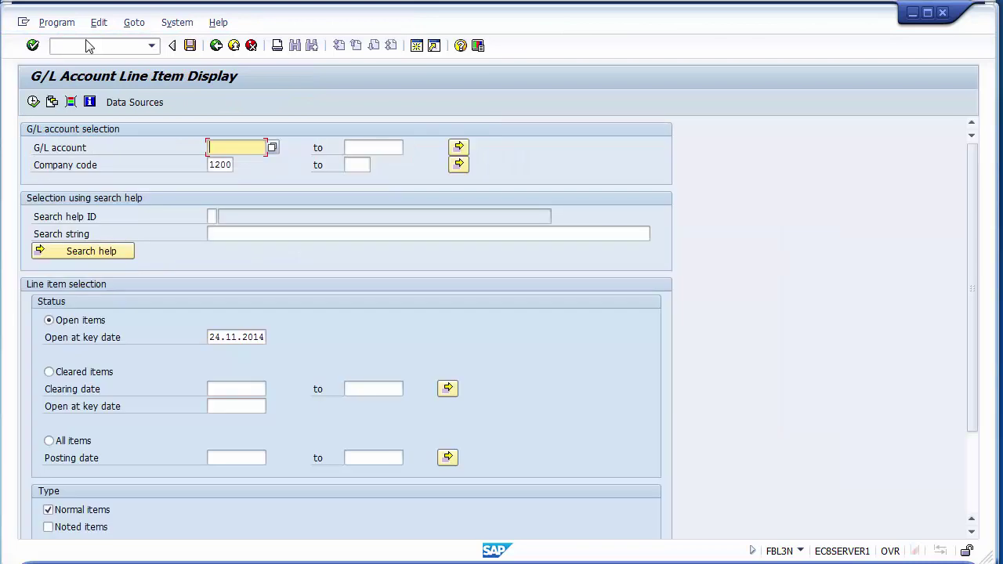
type("100001")
left_click(32, 102)
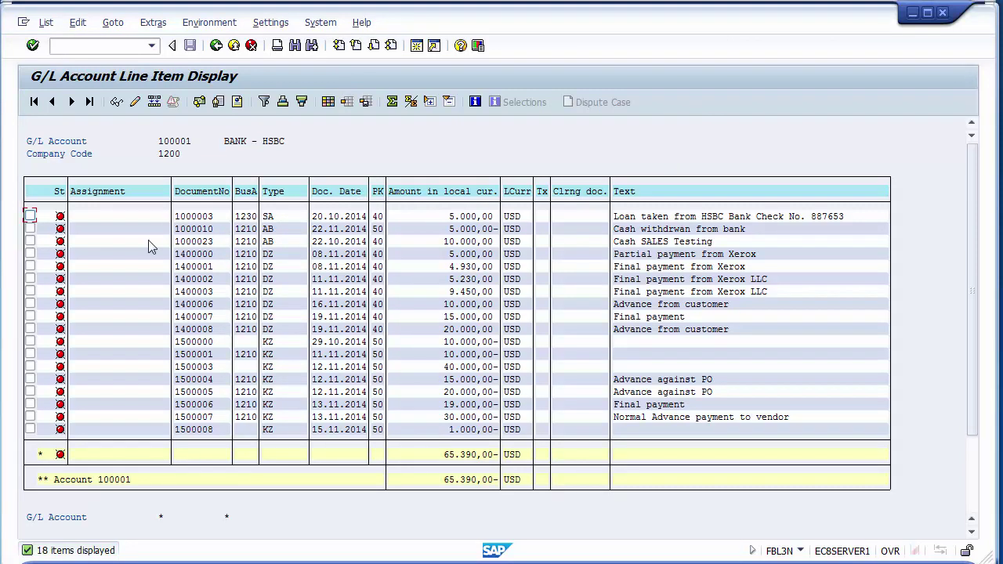
left_click(30, 242)
left_click(197, 241)
Switch to the PowerPoint slide and review the Mass Reversal bullet with its transaction code
mouse_move(224, 557)
left_click(239, 494)
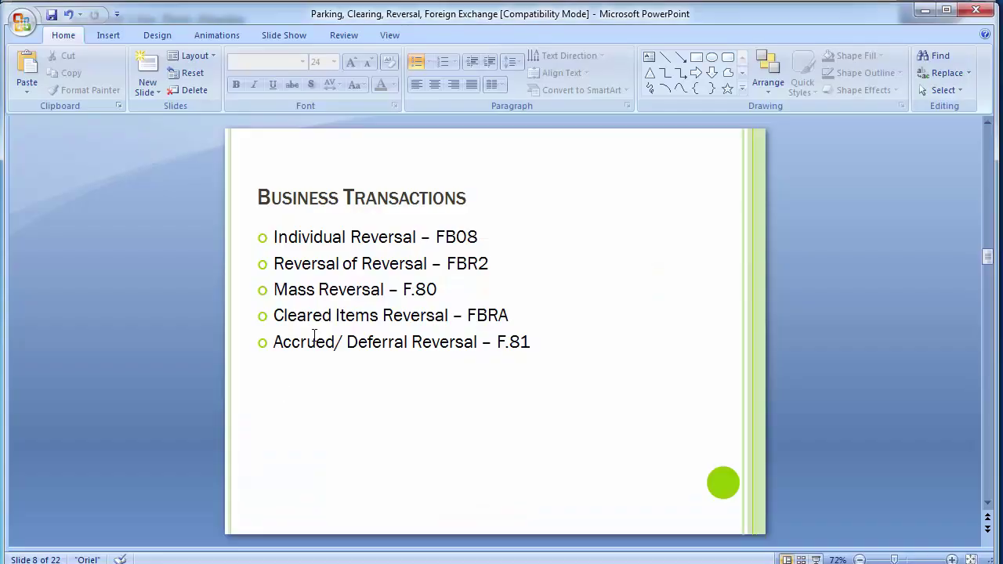
mouse_move(499, 261)
left_mouse_down()
mouse_move(274, 263)
mouse_move(274, 290)
mouse_move(470, 290)
left_mouse_up()
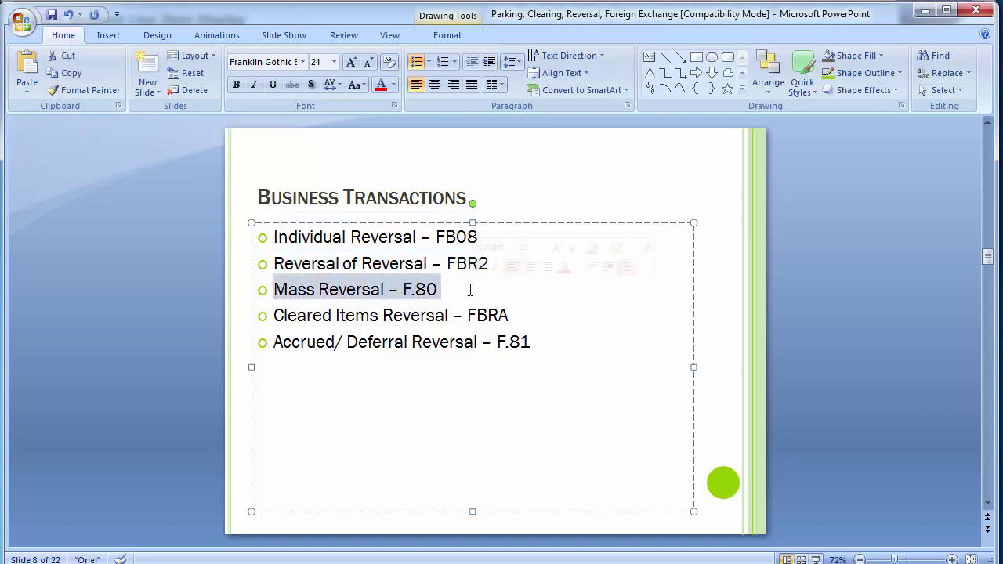
left_click(170, 288)
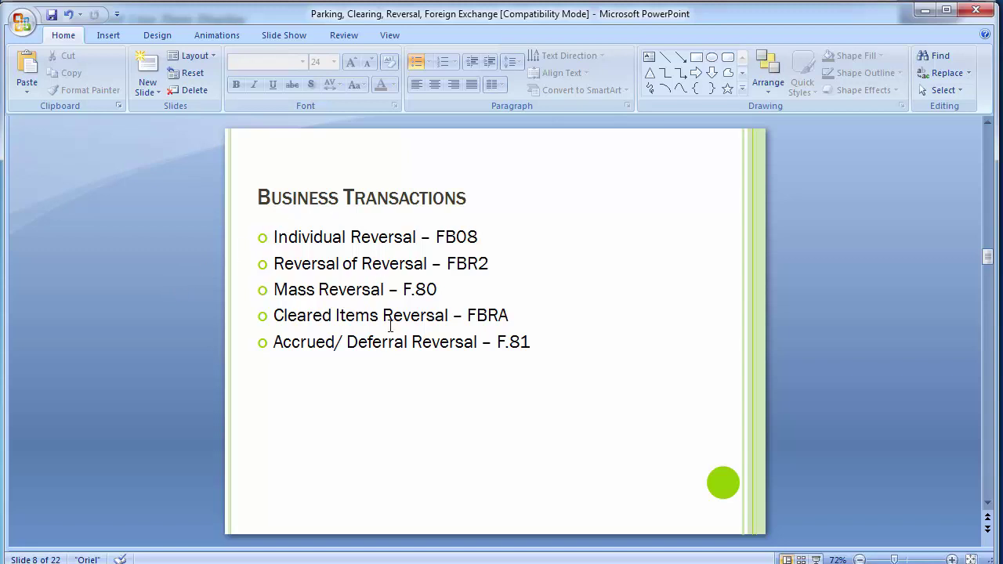
left_click_drag(405, 289, 440, 289)
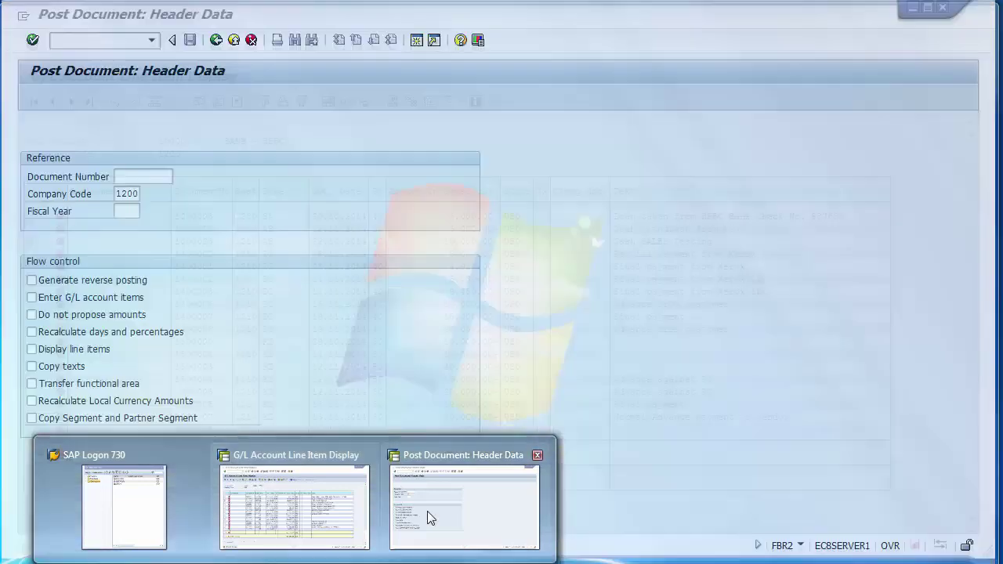
Switch to the SAP session showing FBR2, open mass reversal transaction F.80 and set the company code to 1200
left_click(427, 511)
left_click(100, 40)
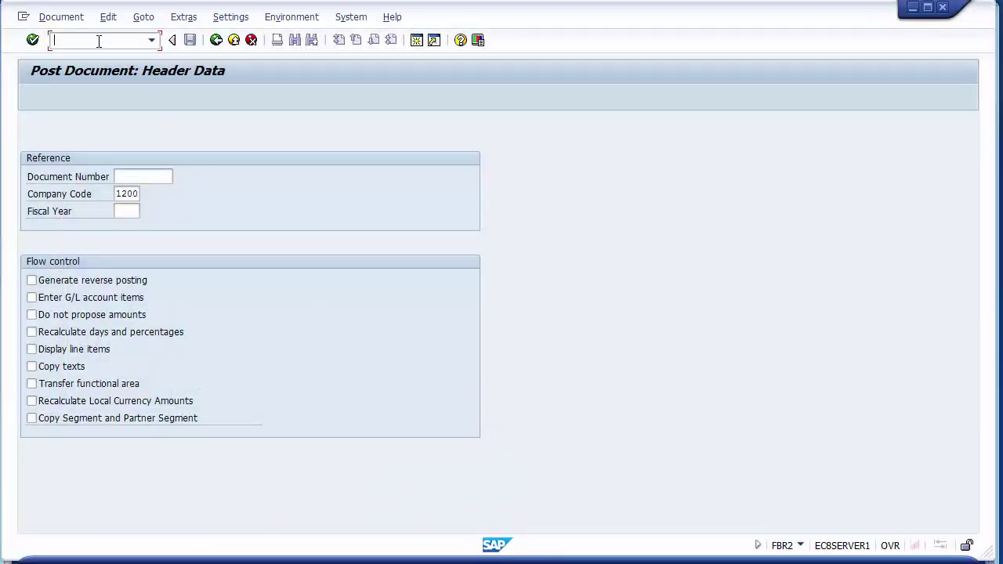
type("/n")
type("fb08")
key("Return")
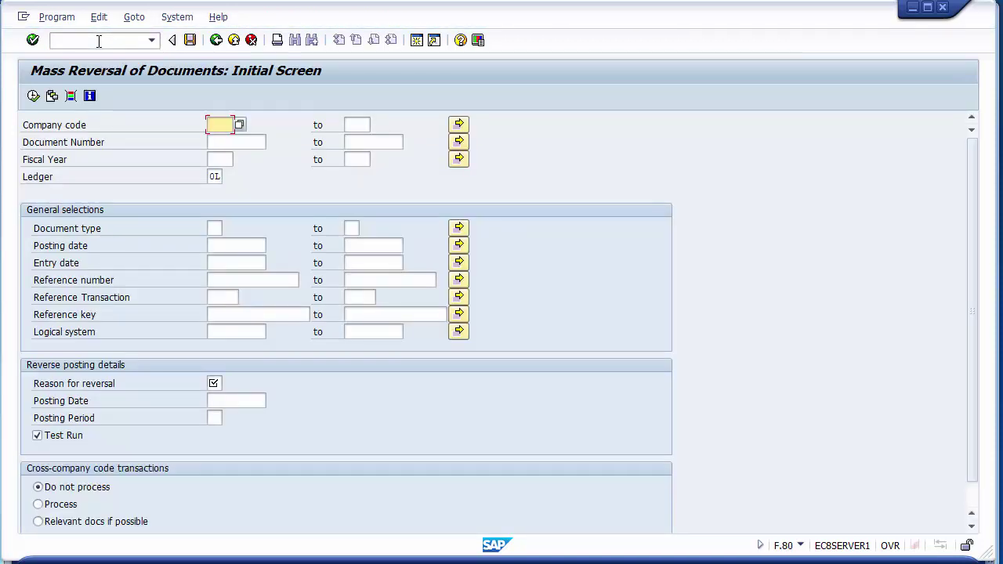
type("1200")
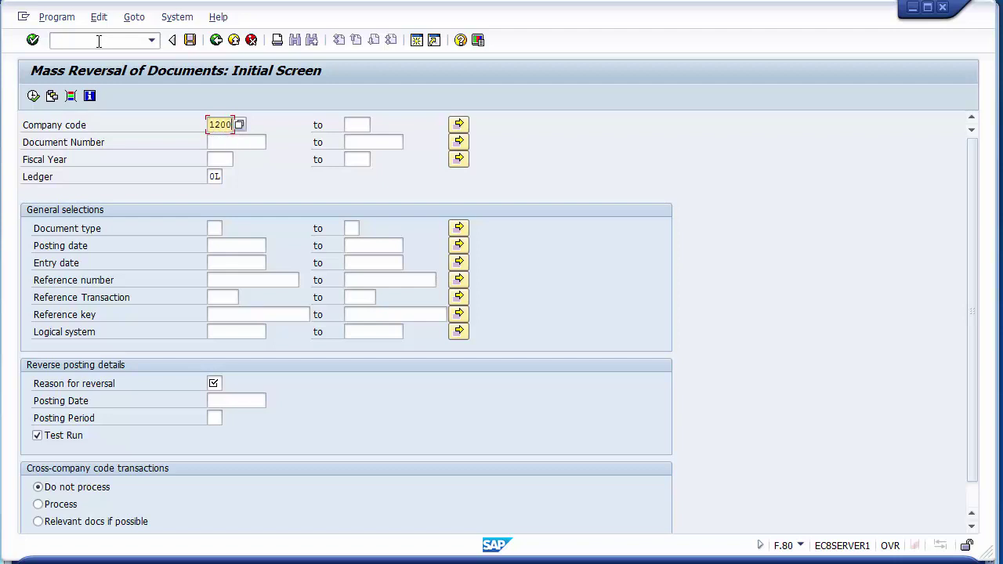
Set the mass reversal document number range to 1400006 through 1400008, copying the start number from the G/L account line item display
left_click(222, 142)
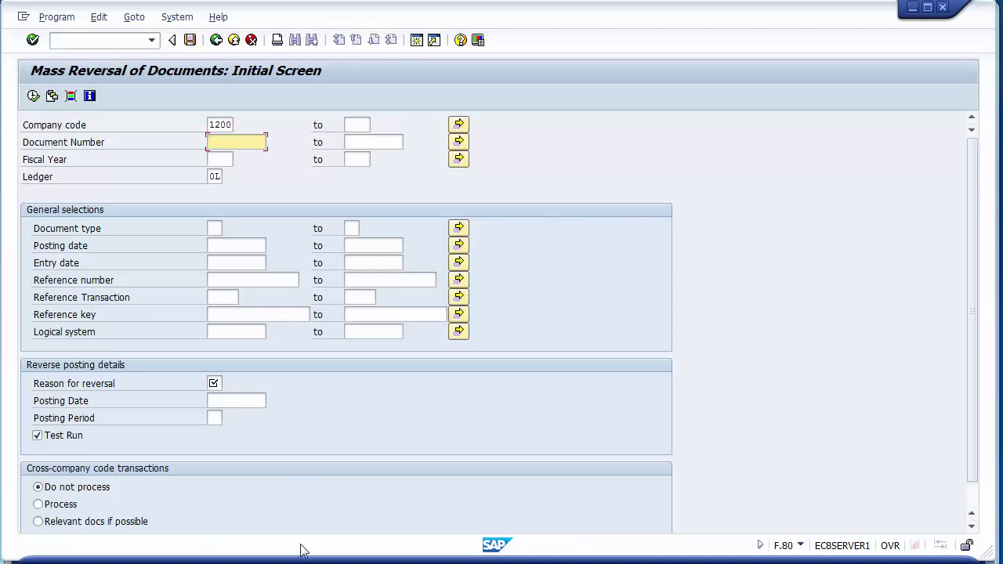
mouse_move(304, 550)
left_click(275, 521)
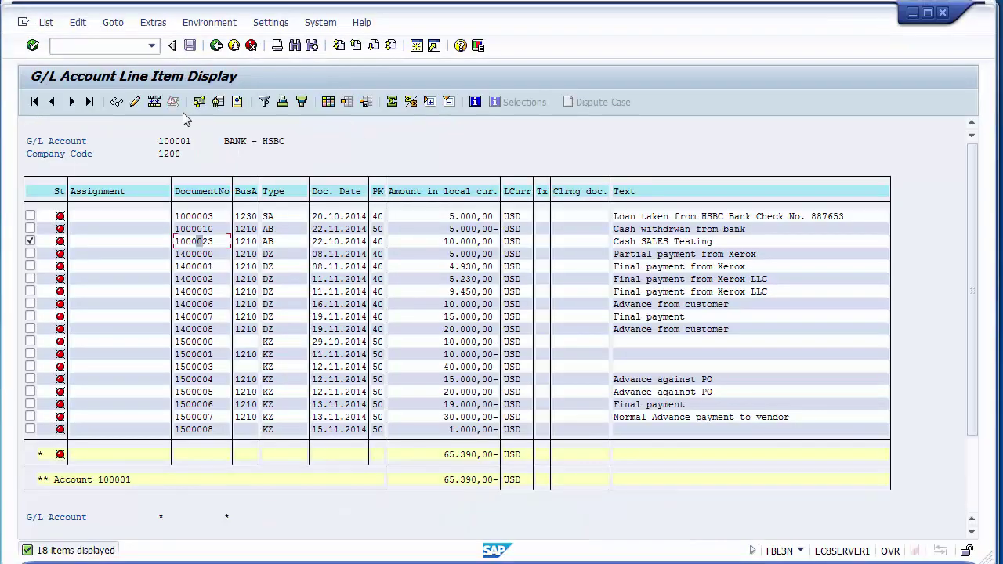
left_click(215, 316)
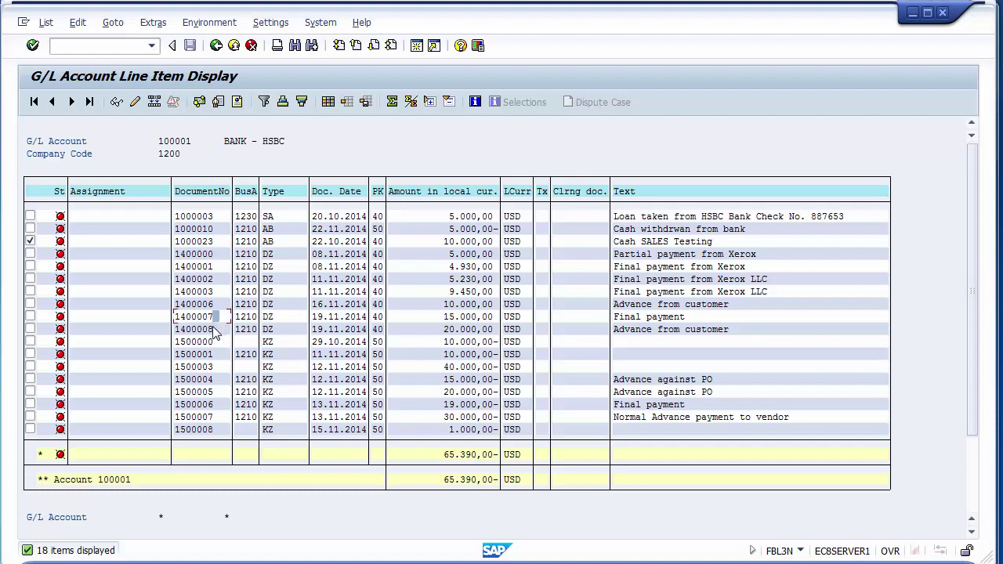
left_click(213, 329)
key("ctrl+y")
left_click_drag(174, 304, 217, 298)
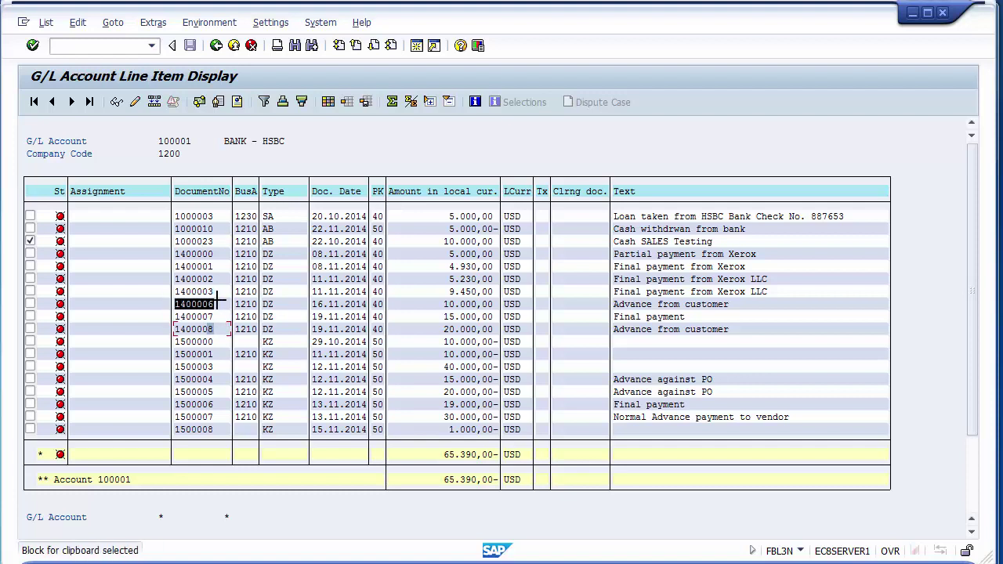
key("ctrl+c")
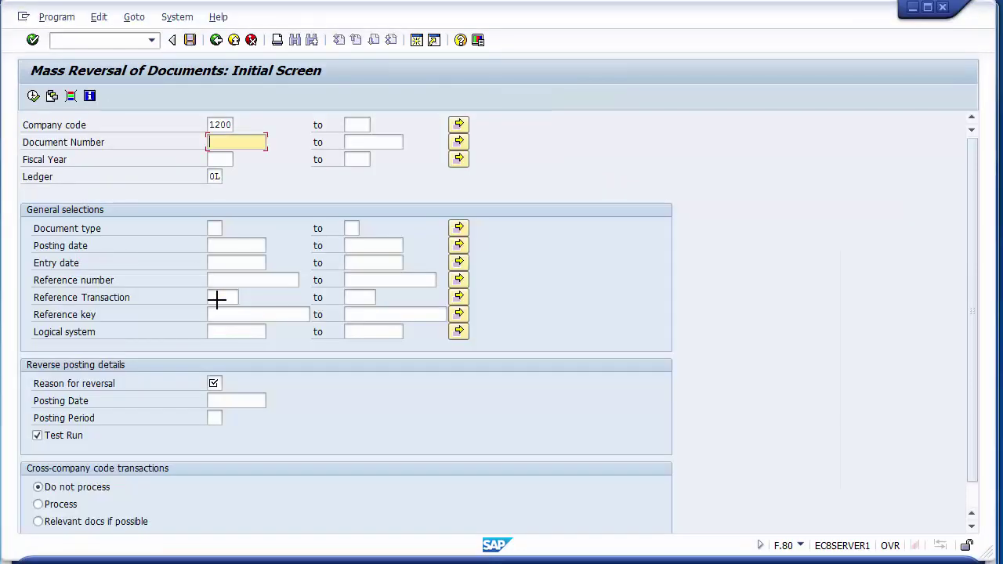
key("ctrl+v")
left_click(352, 146)
key("ctrl+v")
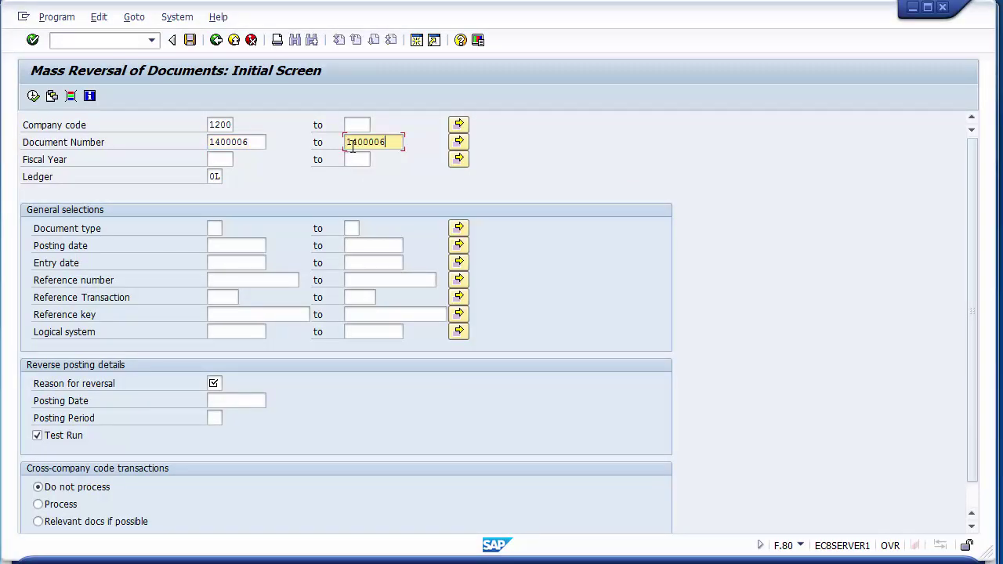
key("BackSpace")
type("8")
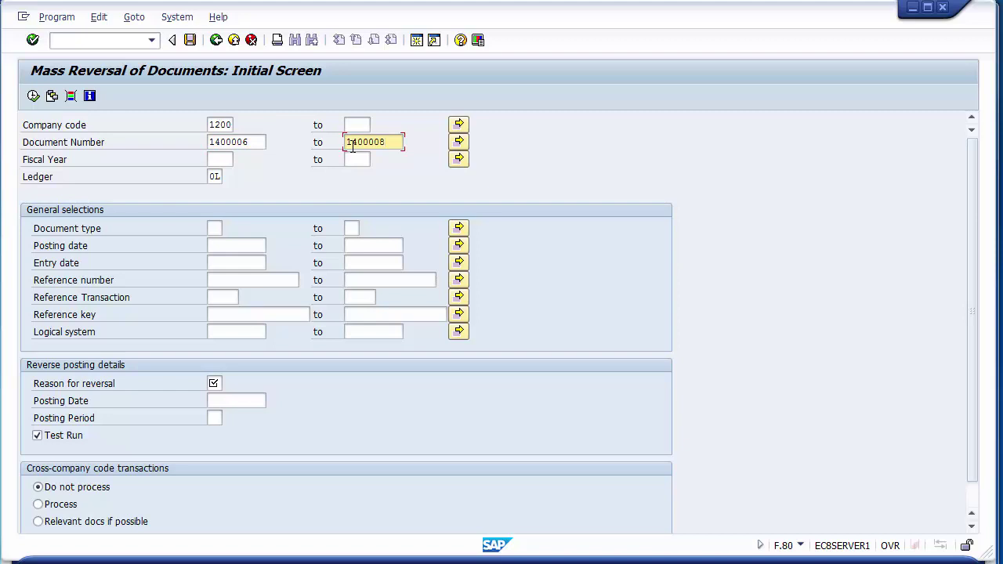
Set the reason for reversal to 02, Reversal in closed period, and check the multiple selection options for the document number
left_click(214, 384)
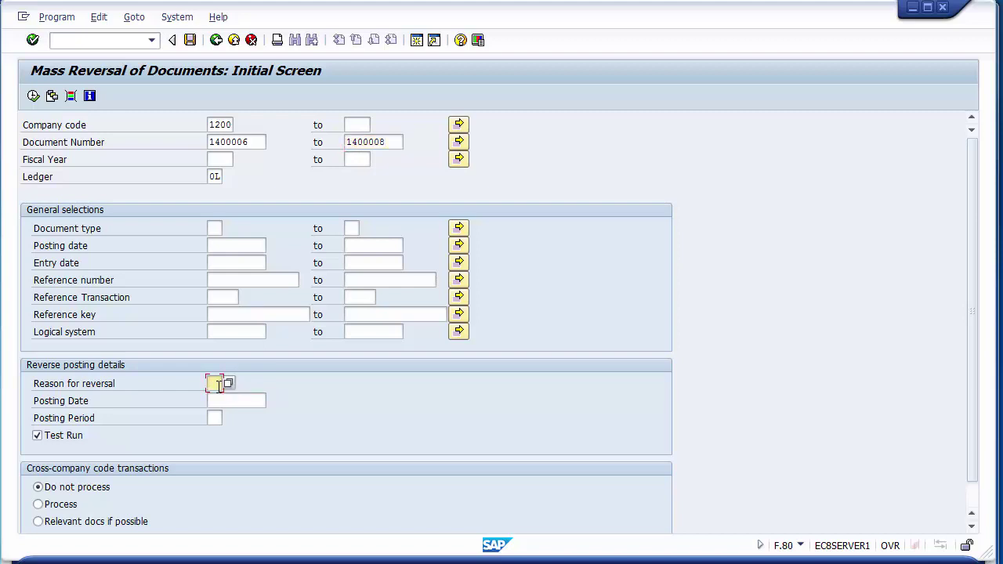
key("F4")
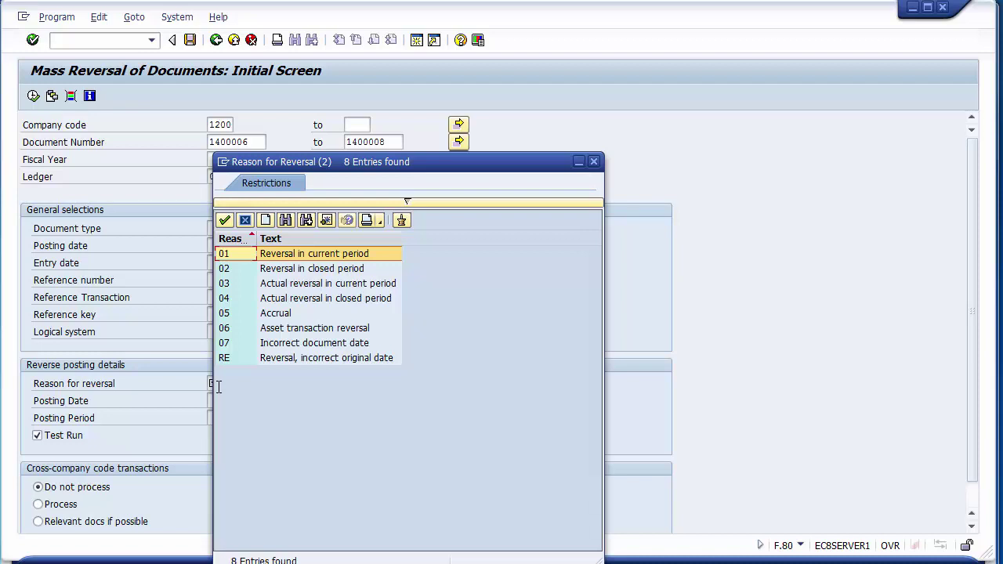
key("Down")
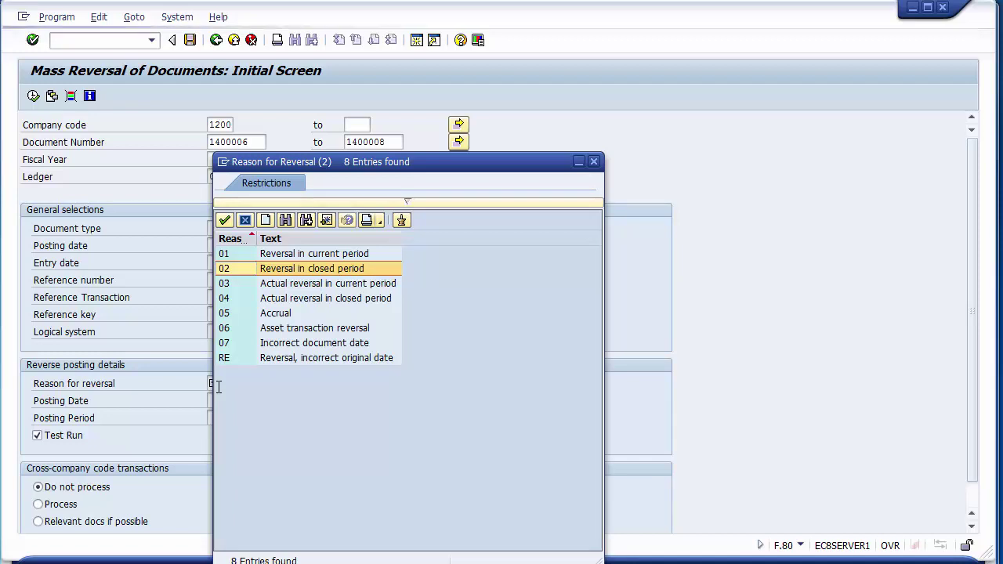
key("Escape")
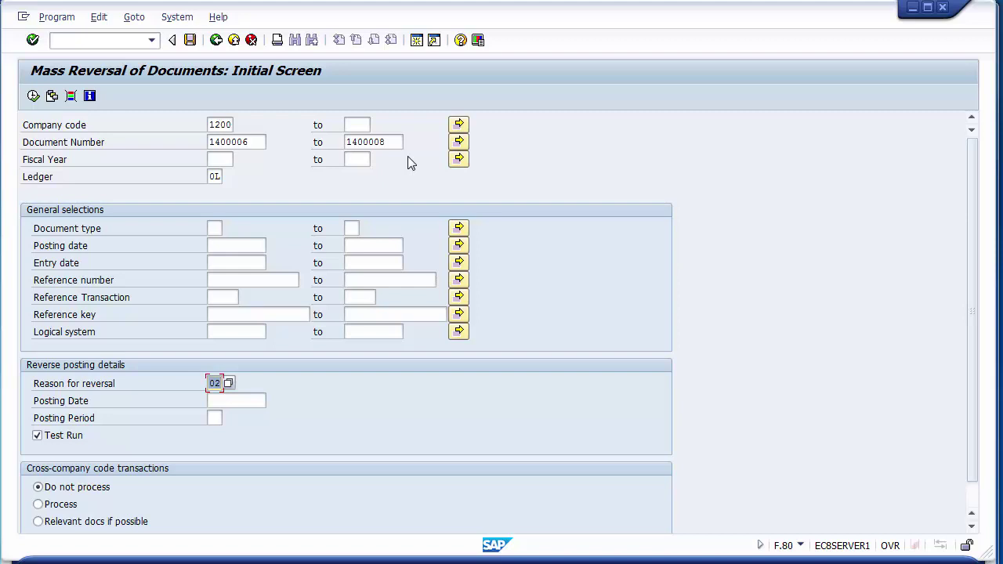
left_click(459, 144)
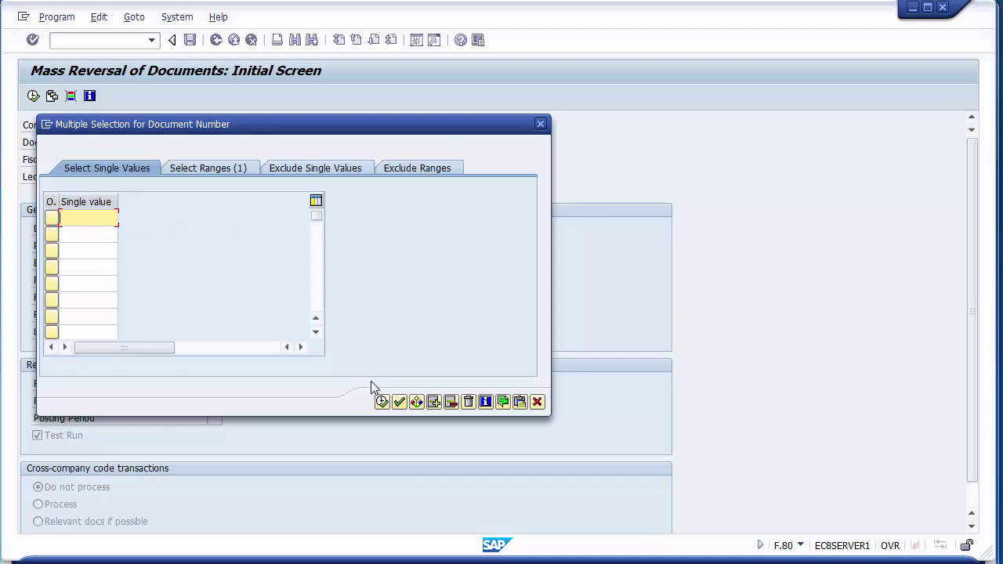
left_click(537, 402)
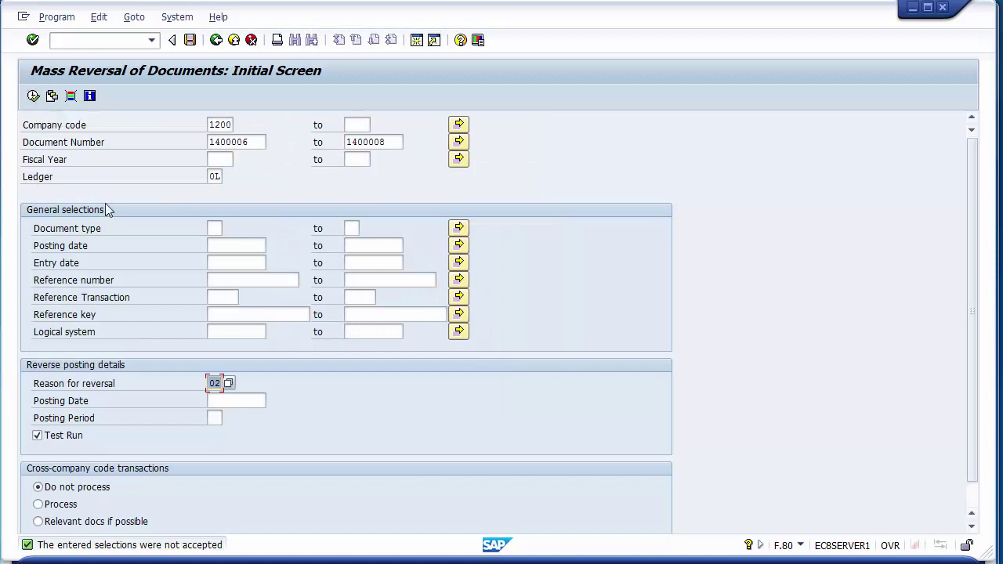
Execute the mass reversal as a test run, inspect document 1400008 from the resulting list and return to the selection screen
left_click(33, 96)
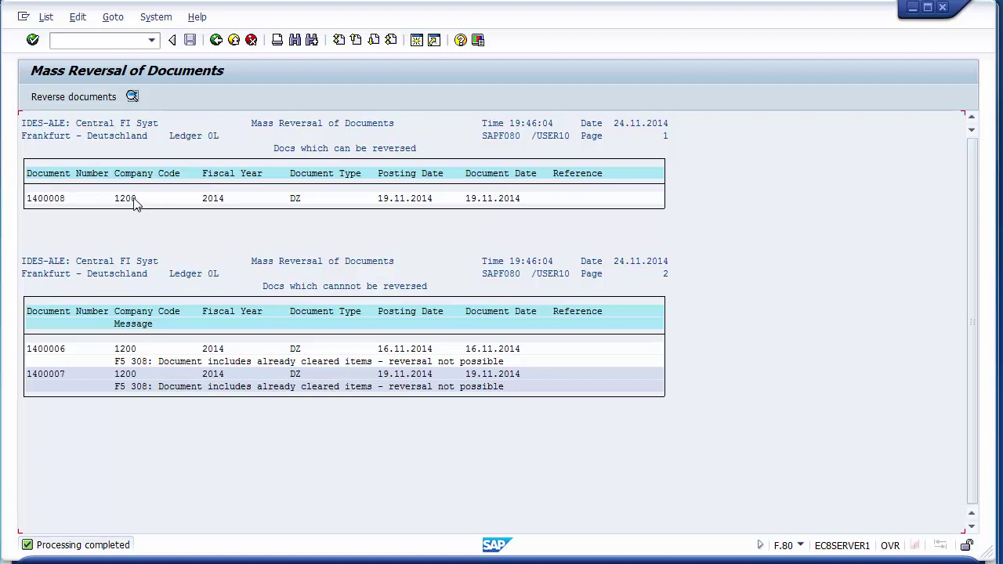
double_click(63, 200)
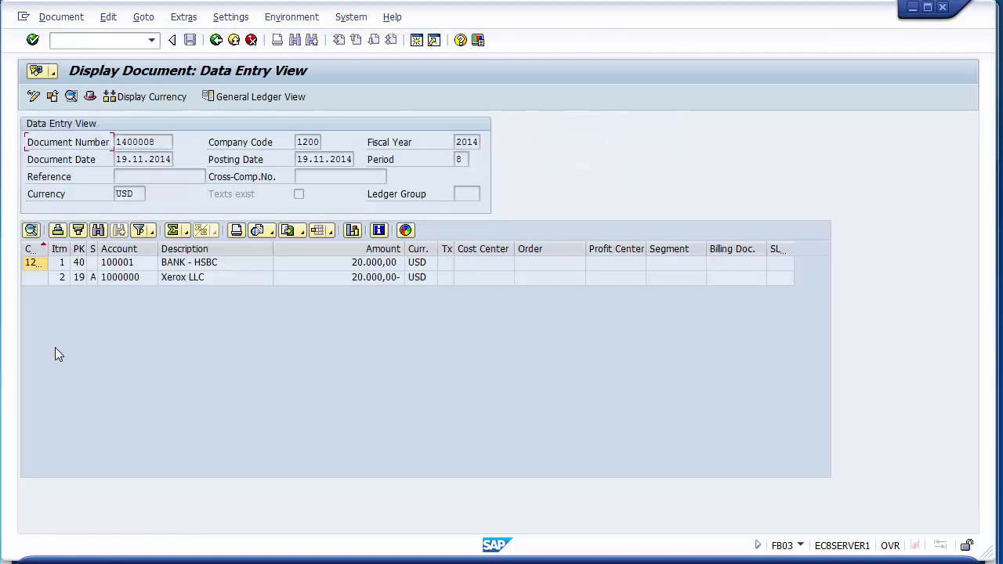
left_click(215, 40)
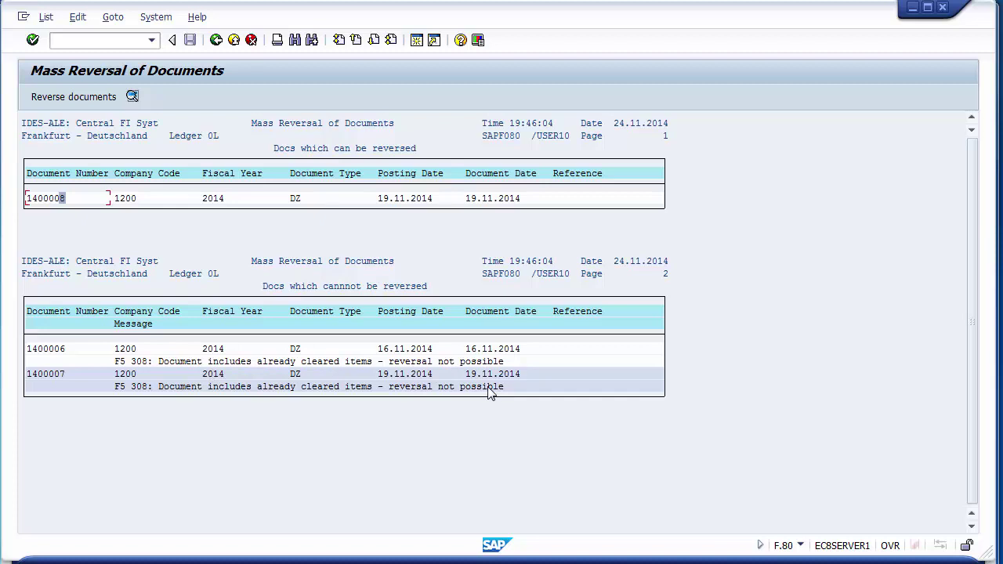
left_click(216, 40)
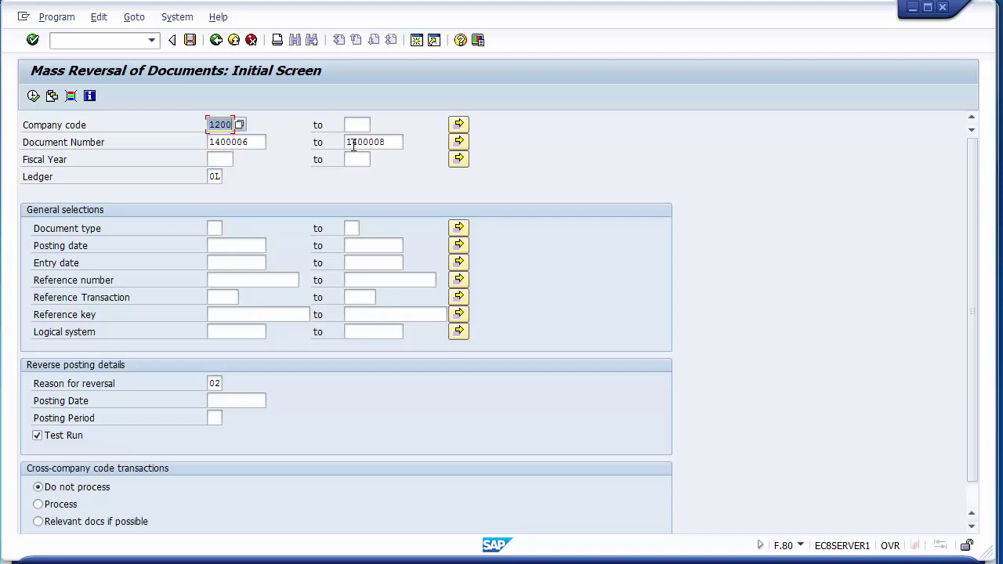
Clear both the start and end values of the document number range
left_click(390, 142)
key("BackSpace")
key("BackSpace")
key("BackSpace")
key("BackSpace")
key("BackSpace")
key("BackSpace")
key("BackSpace")
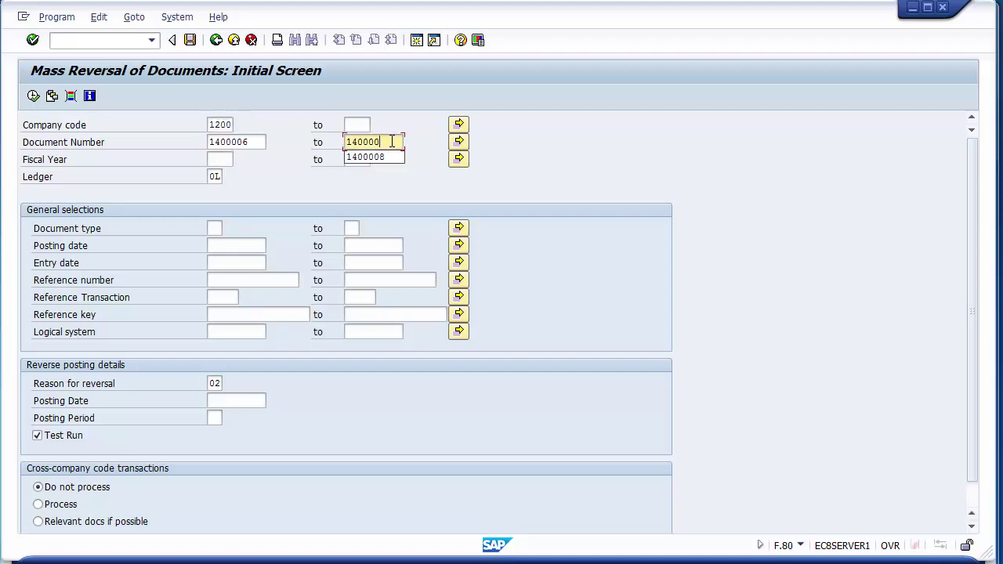
left_click(257, 141)
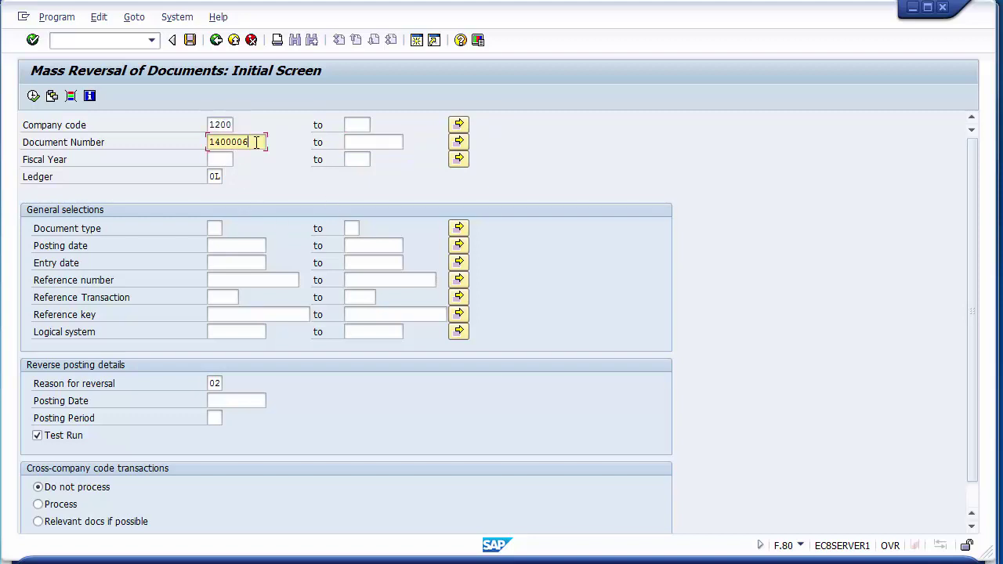
key("BackSpace")
key("BackSpace")
key("BackSpace")
key("BackSpace")
key("BackSpace")
key("BackSpace")
key("BackSpace")
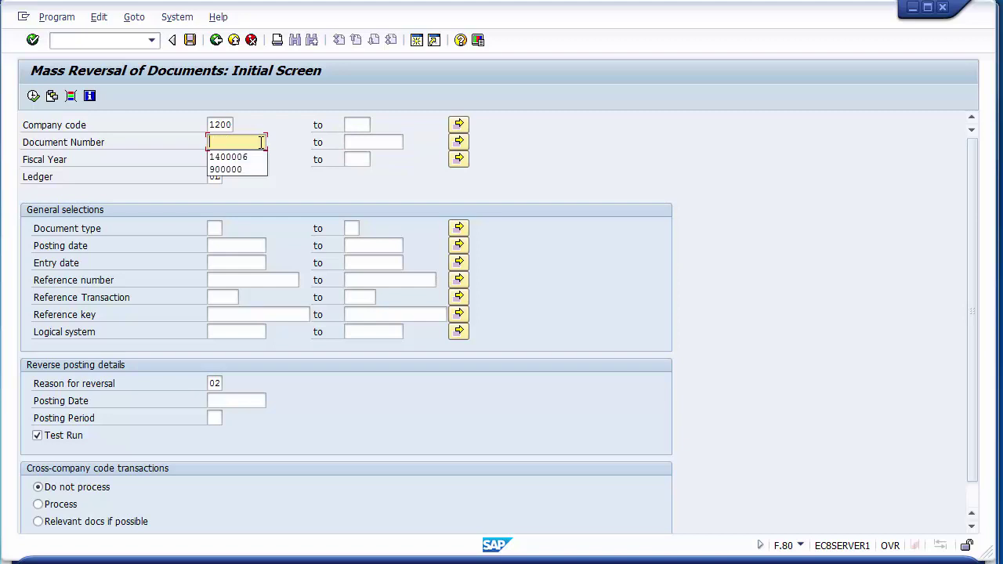
Try to copy a block of document numbers from the G/L account line item display into the document number's single-value selection
left_click(459, 143)
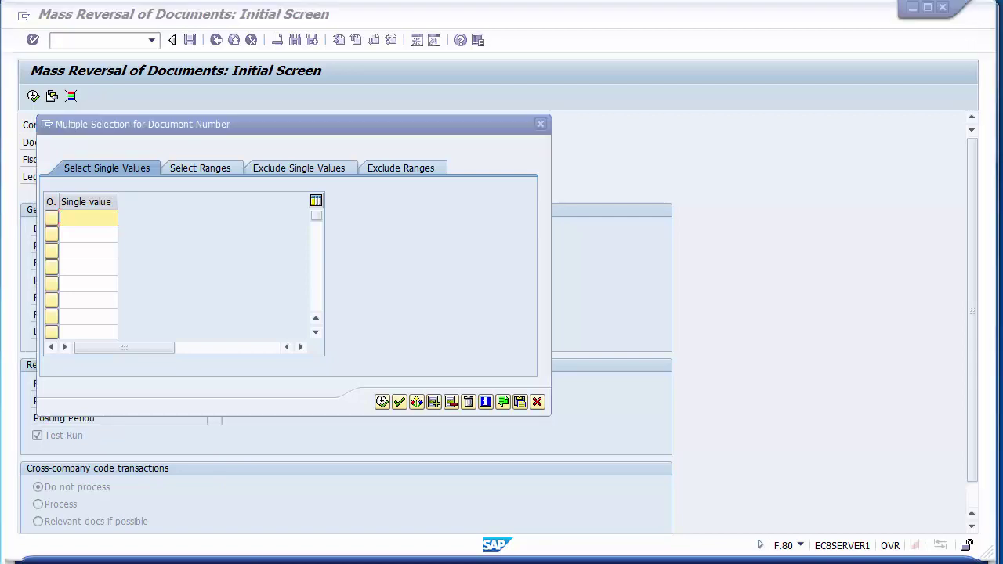
mouse_move(249, 558)
left_click(295, 502)
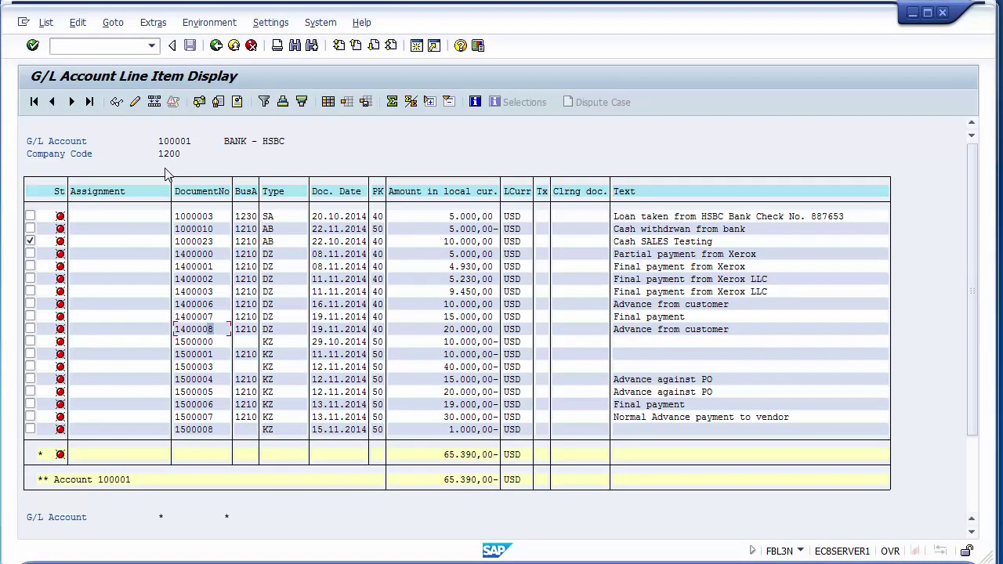
key("ctrl+y")
left_click_drag(174, 212, 222, 253)
key("ctrl+c")
key("alt+Tab")
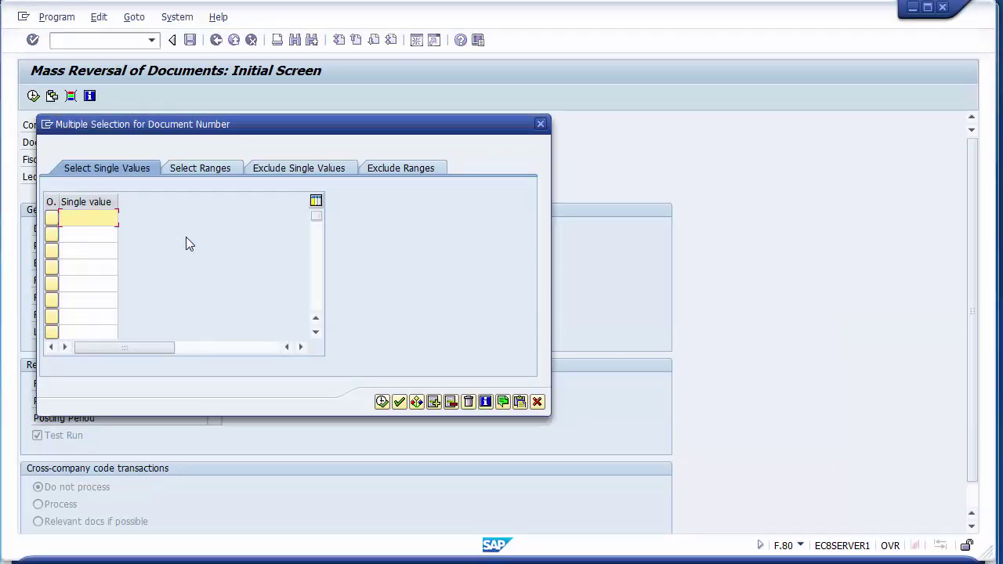
key("shift+F12")
Copy document numbers 1000003, 1000010, 1000023 and 1400000 from the G/L account line item display into the mass reversal's single-value document selection
left_click(293, 540)
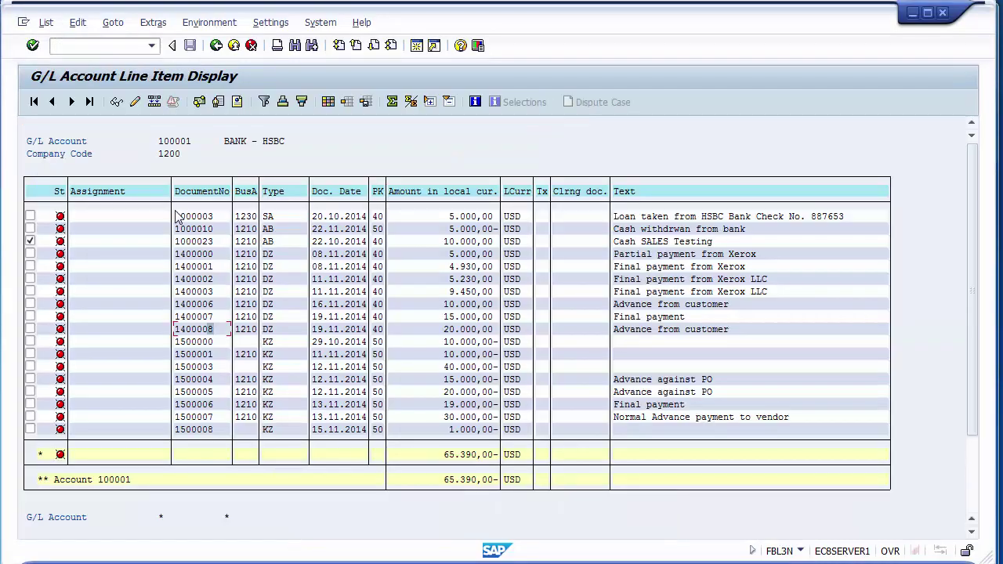
key("ctrl+y")
left_click_drag(176, 212, 223, 258)
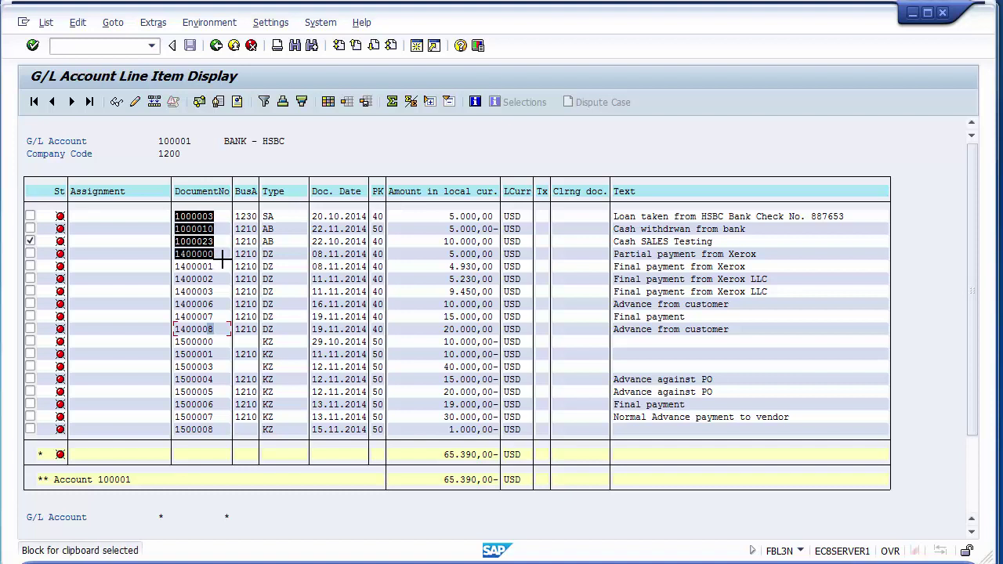
key("ctrl+c")
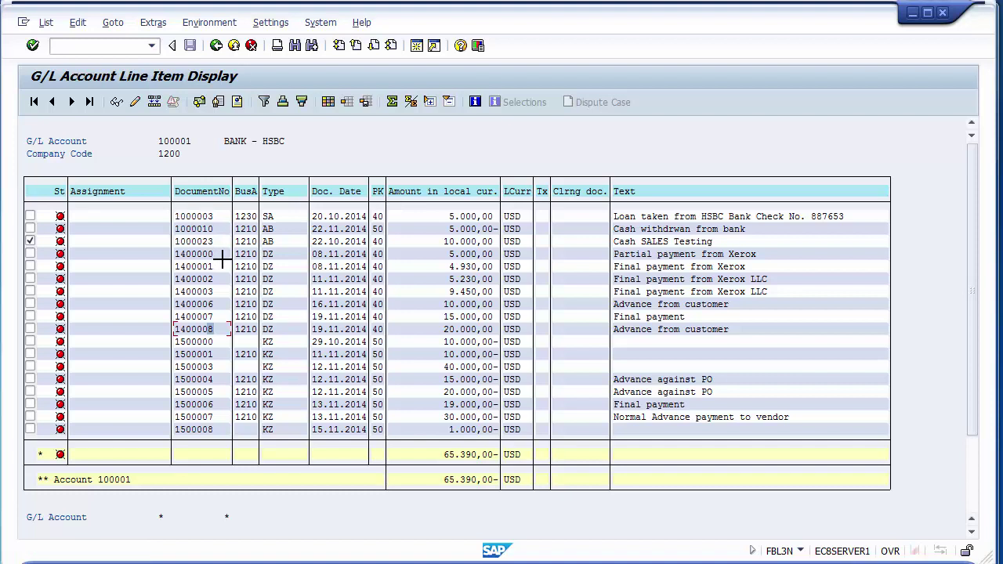
key("alt+Tab")
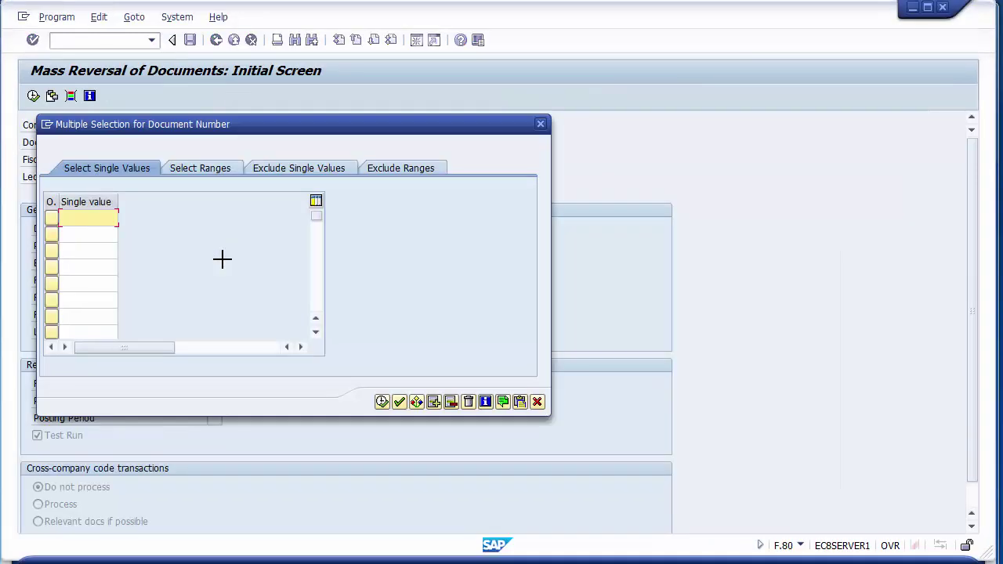
left_click(537, 401)
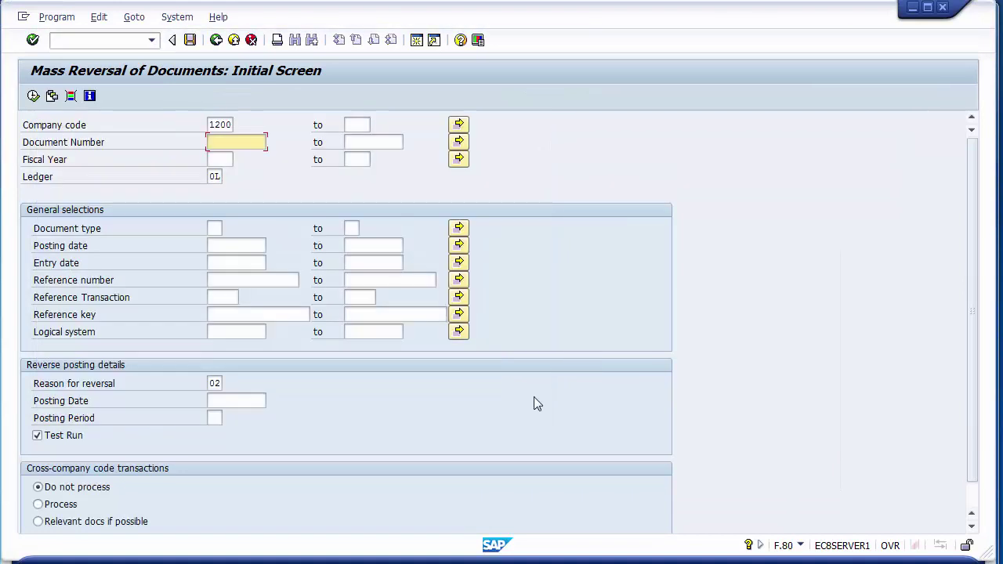
left_click(458, 143)
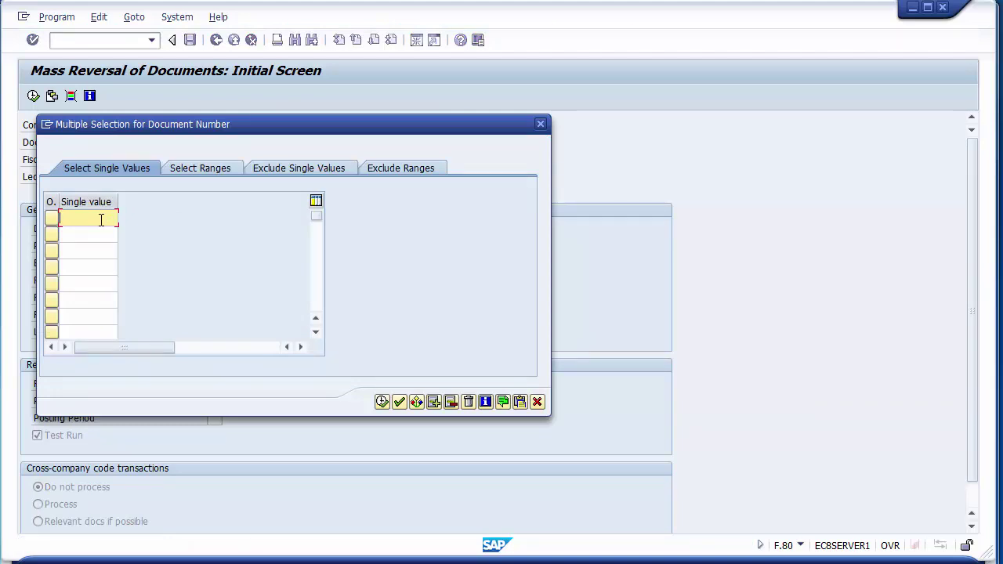
key("shift+F12")
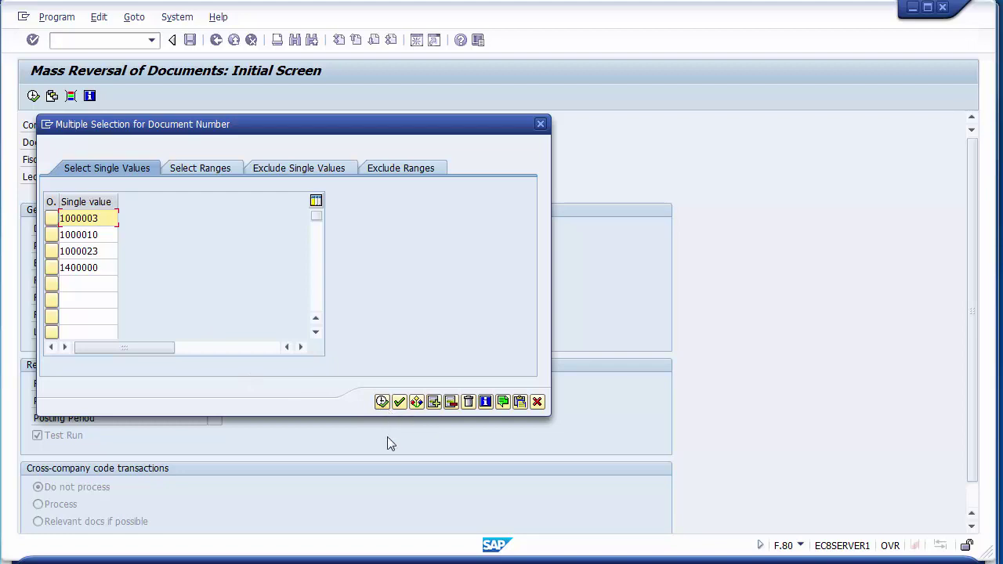
left_click(382, 402)
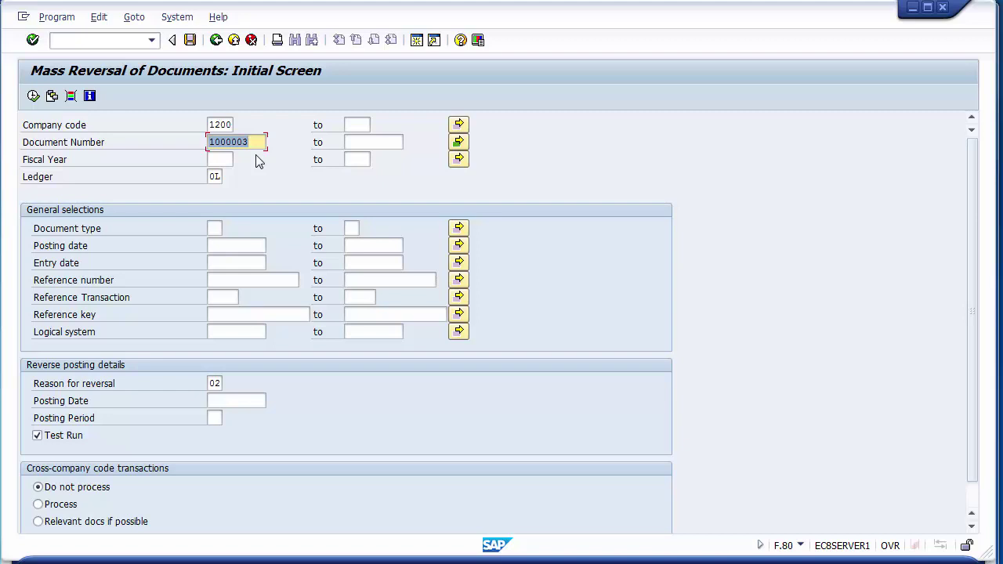
Execute the mass reversal as a test run, return to the selection screen, and execute it with Test Run switched off
left_click(33, 95)
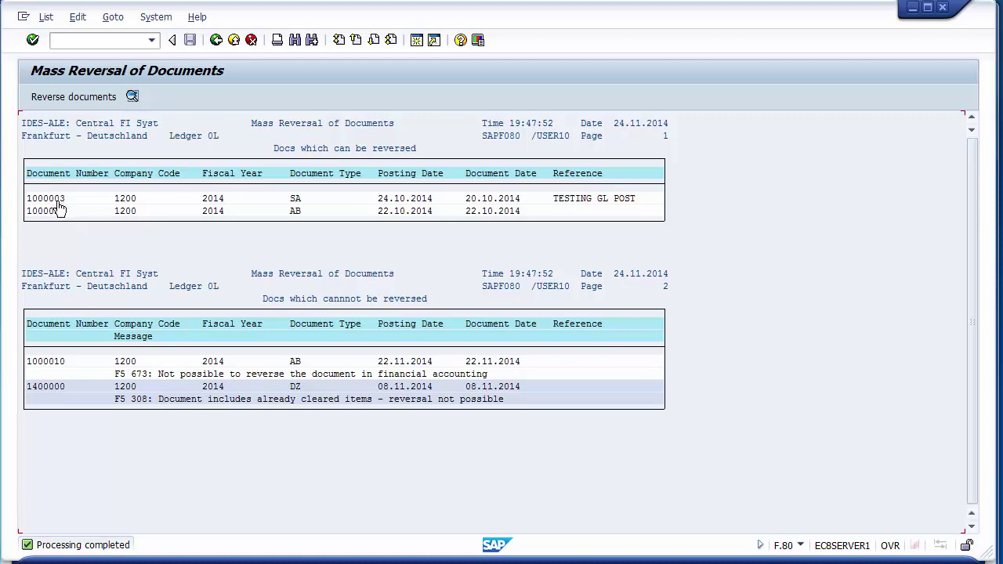
left_click(216, 39)
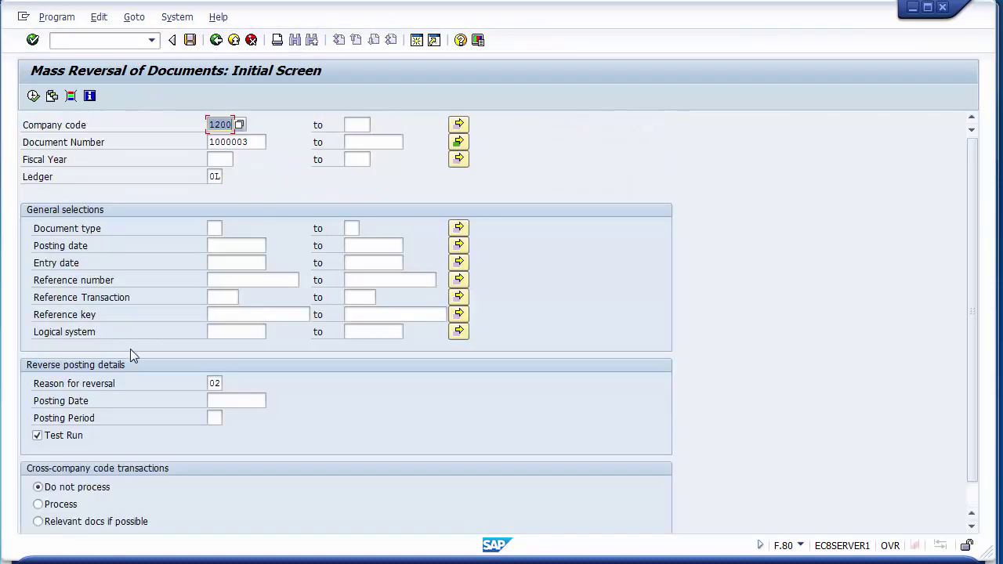
left_click(49, 441)
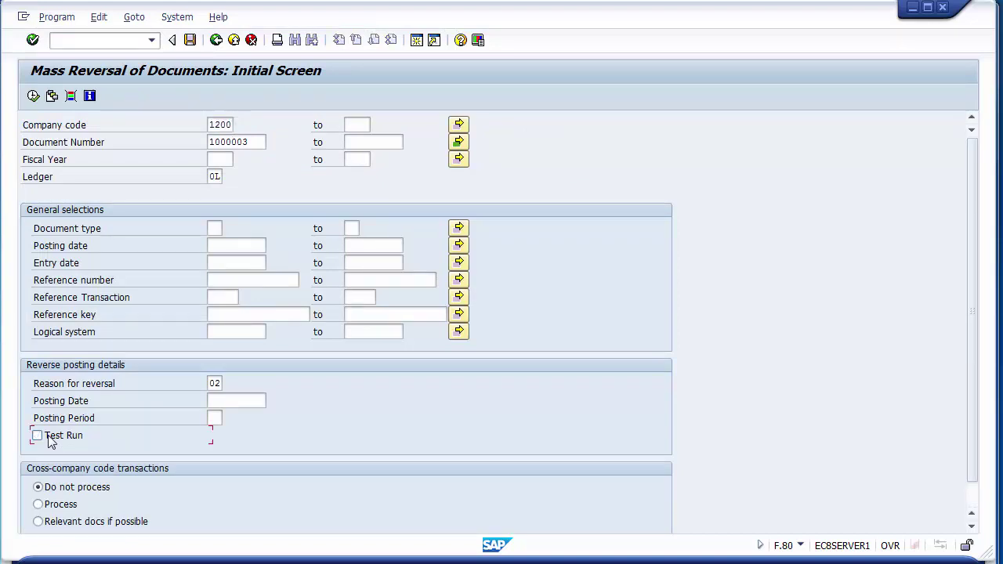
left_click(33, 97)
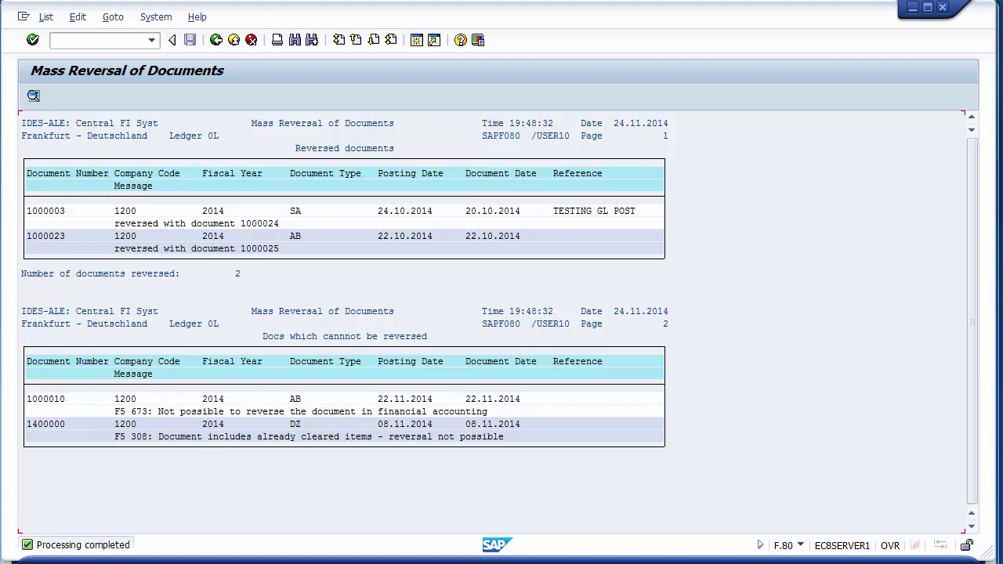
Switch to the PowerPoint slide of business transactions and highlight the FBRA code for Cleared Items Reversal
mouse_move(246, 557)
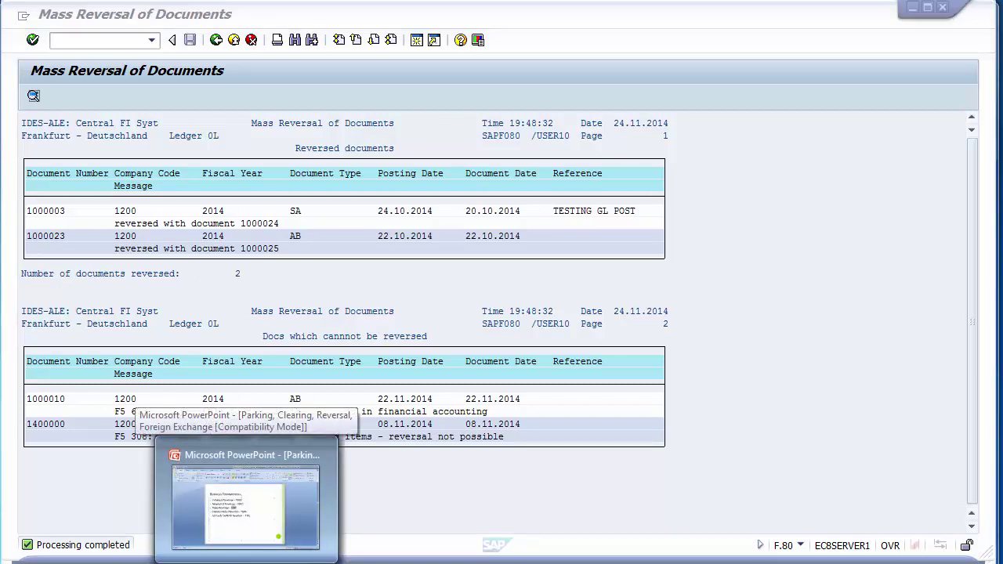
left_click(251, 494)
left_click(525, 313)
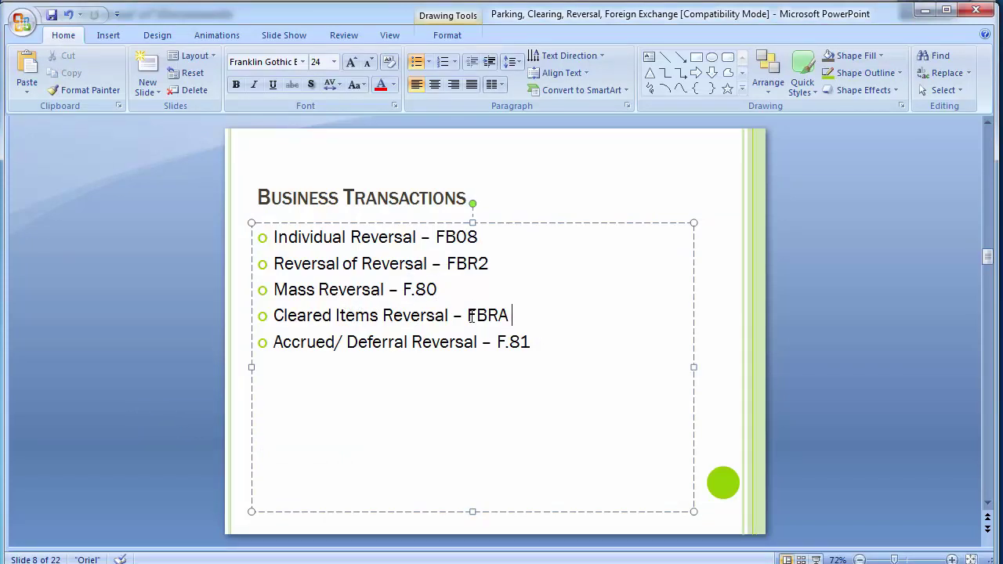
left_click_drag(467, 315, 509, 315)
left_click(132, 294)
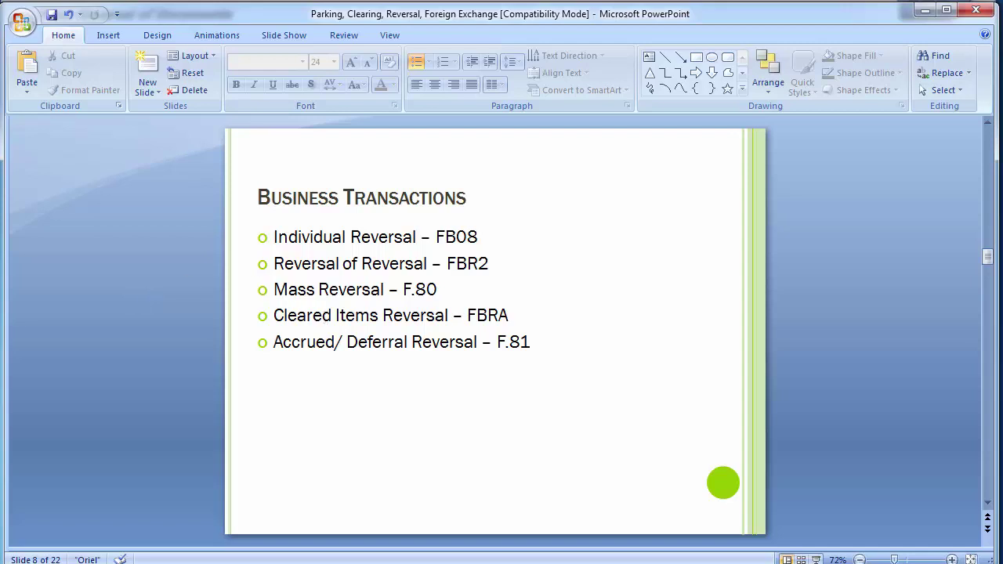
Switch to the SAP G/L line item session, open transaction FBL1N and list all vendor items for company code 1200
mouse_move(295, 563)
left_click(286, 499)
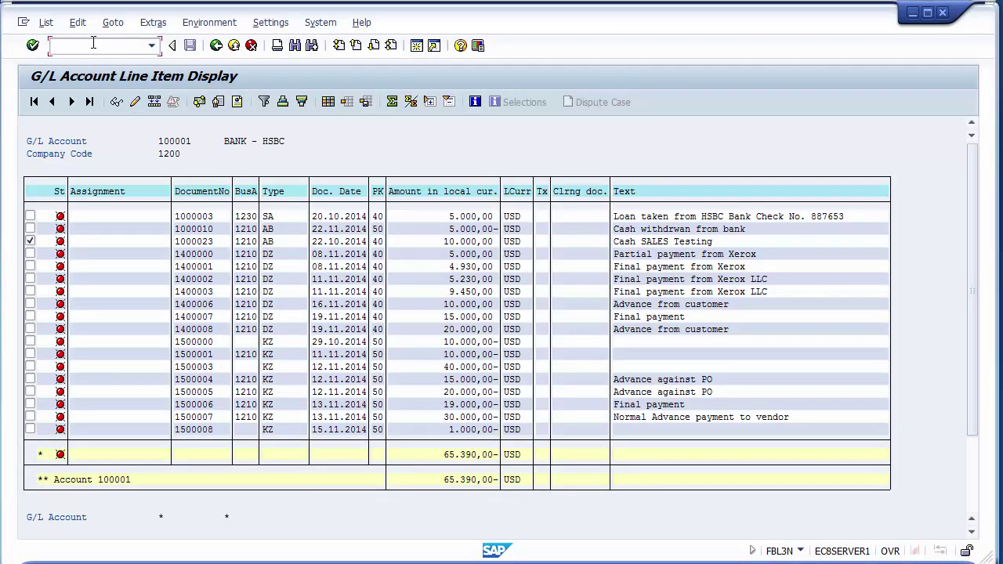
type("/nfbl1n")
key("Return")
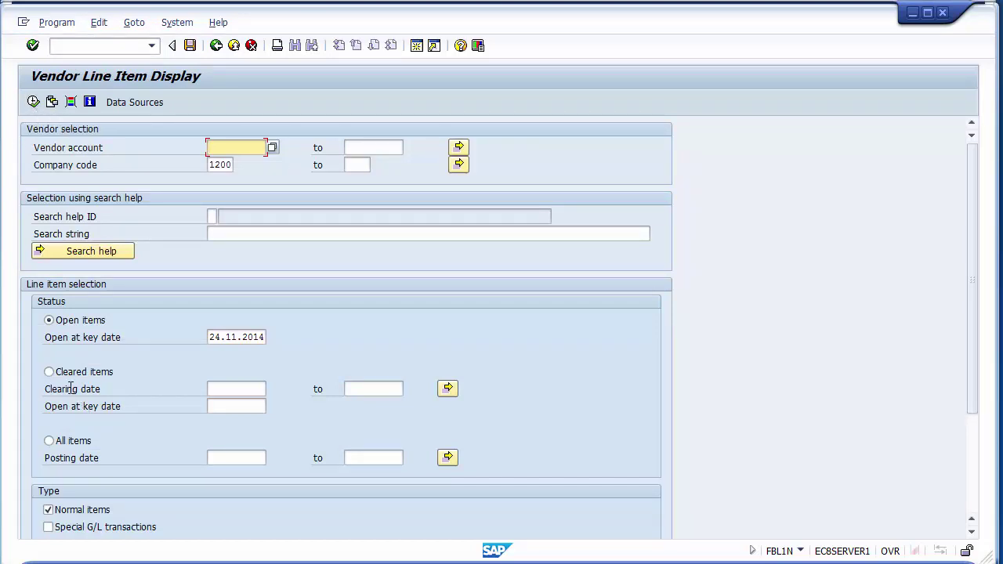
left_click(48, 372)
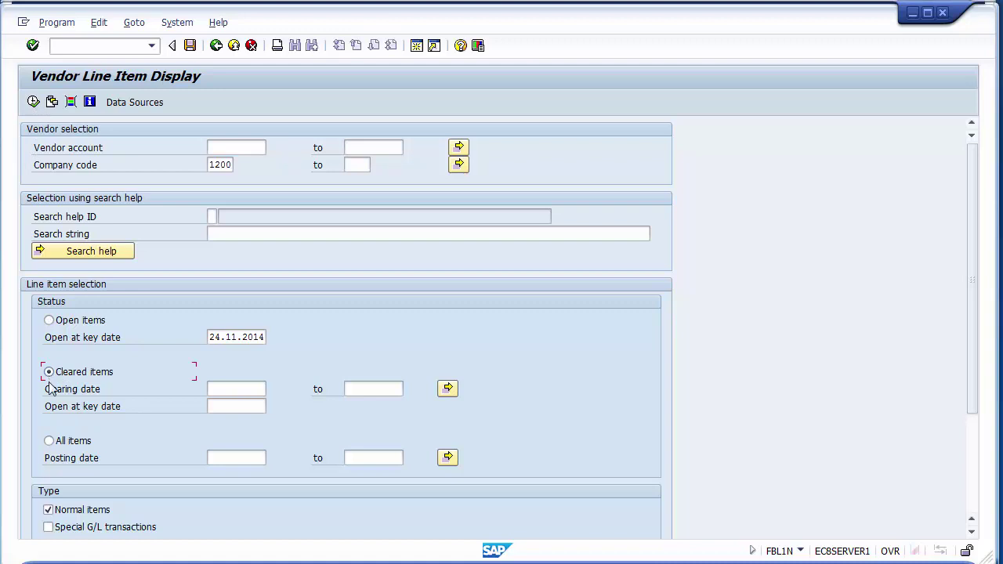
left_click(49, 442)
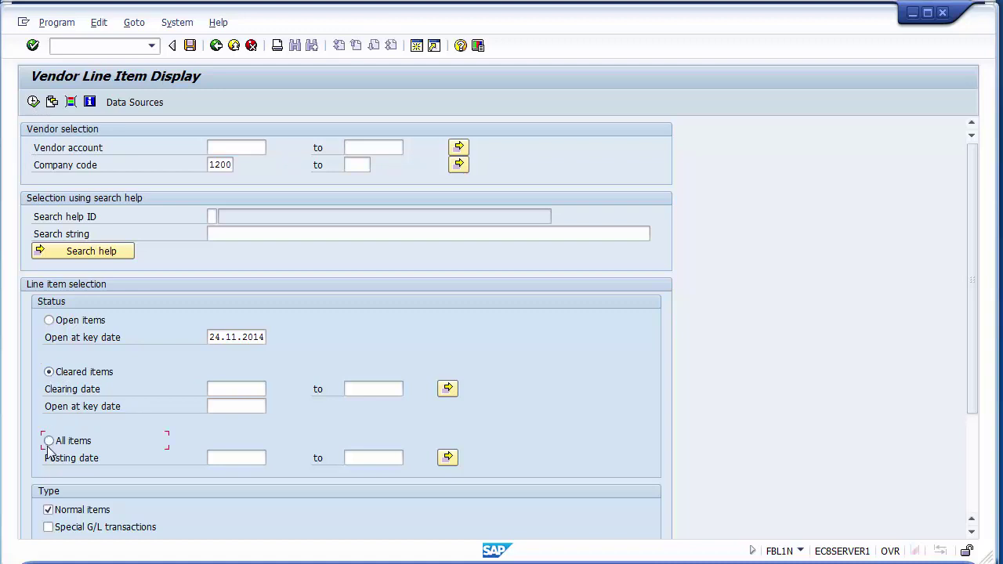
left_click(33, 102)
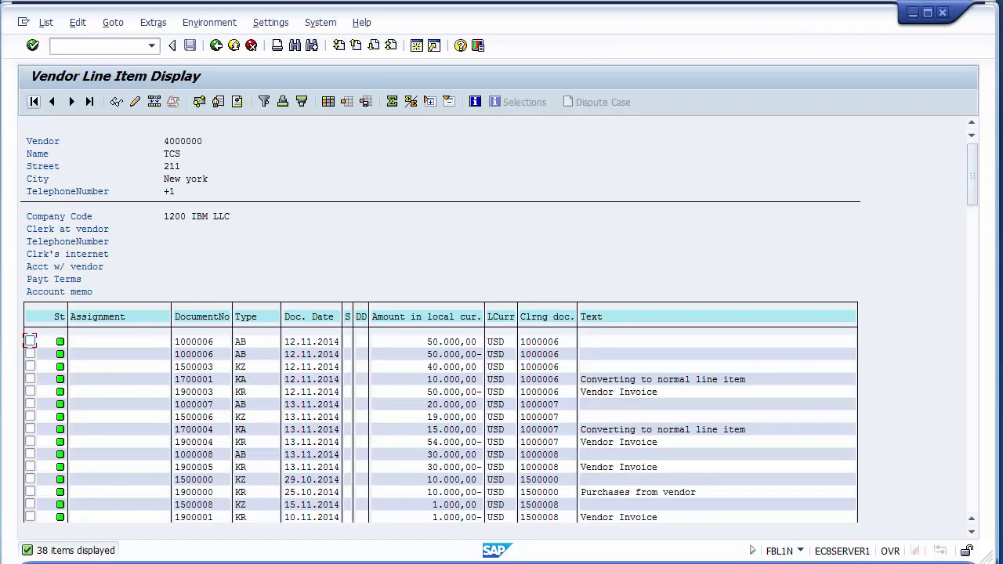
Browse the vendor line item list from TCS down to the ABB LLC account
left_click(166, 143)
left_click(186, 157)
scroll(239, 523, "down", 5)
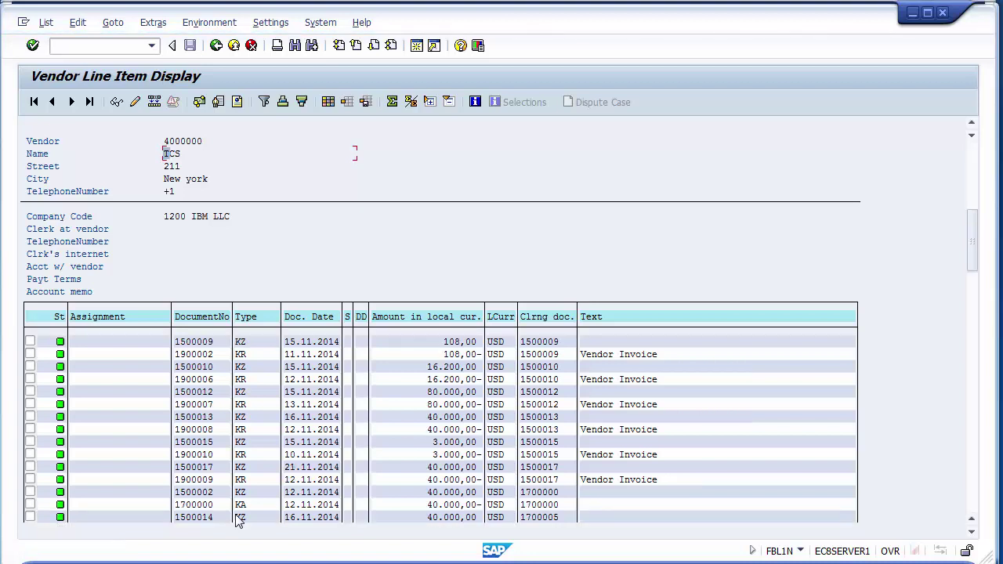
scroll(239, 522, "down", 5)
scroll(239, 522, "down", 5)
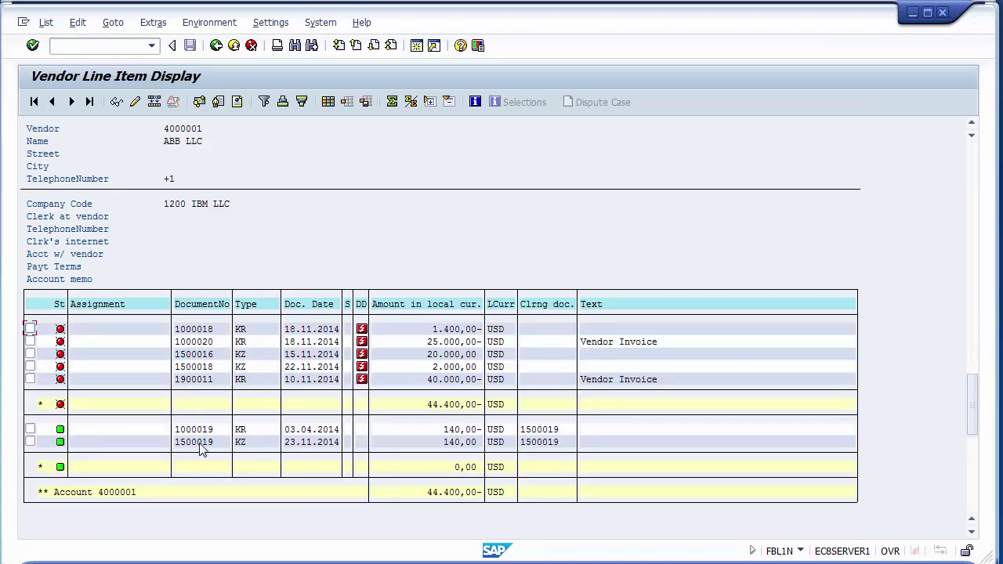
Examine ABB LLC's open and cleared items and highlight document number 1500019 in the cleared items
left_click(30, 329)
left_click(30, 354)
left_click(30, 354)
left_click(30, 329)
left_click(29, 430)
left_click(30, 429)
left_click(180, 442)
key("ctrl+y")
left_click_drag(174, 437, 224, 442)
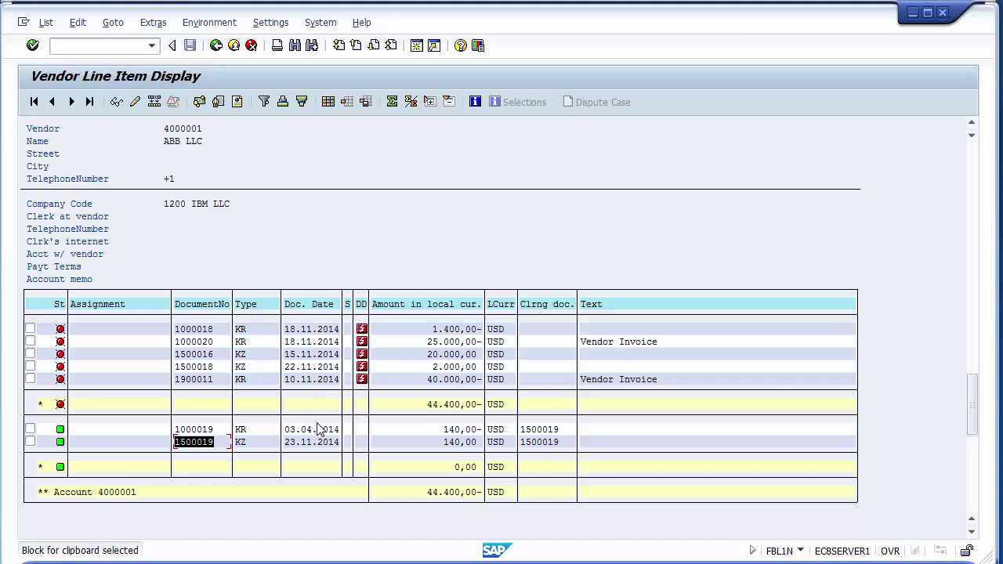
Compare the cleared items' document numbers with the clearing document column and copy clearing document number 1500019
left_click(547, 307)
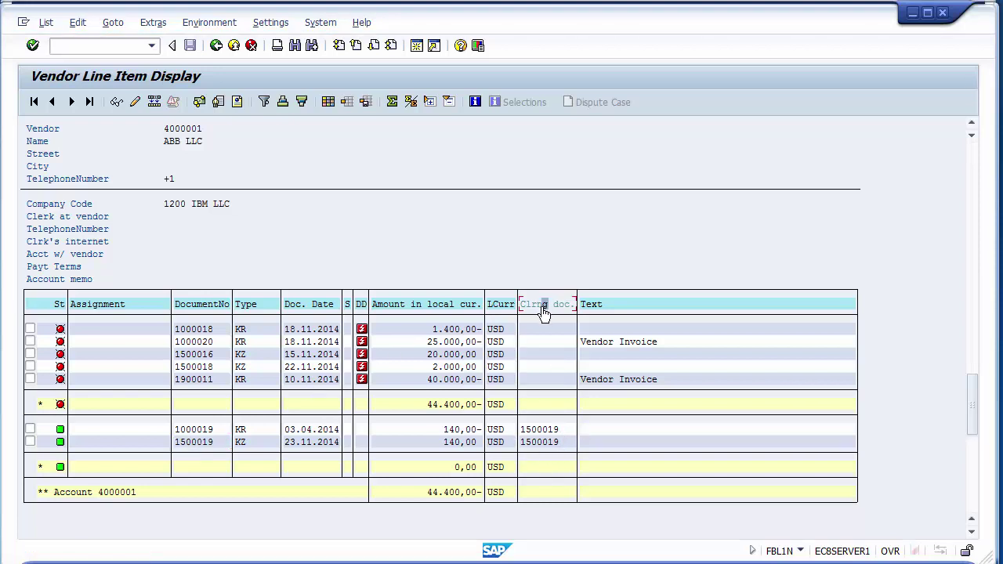
left_click(522, 430)
left_click(209, 435)
left_click(210, 445)
left_click(527, 432)
left_click_drag(521, 439, 565, 441)
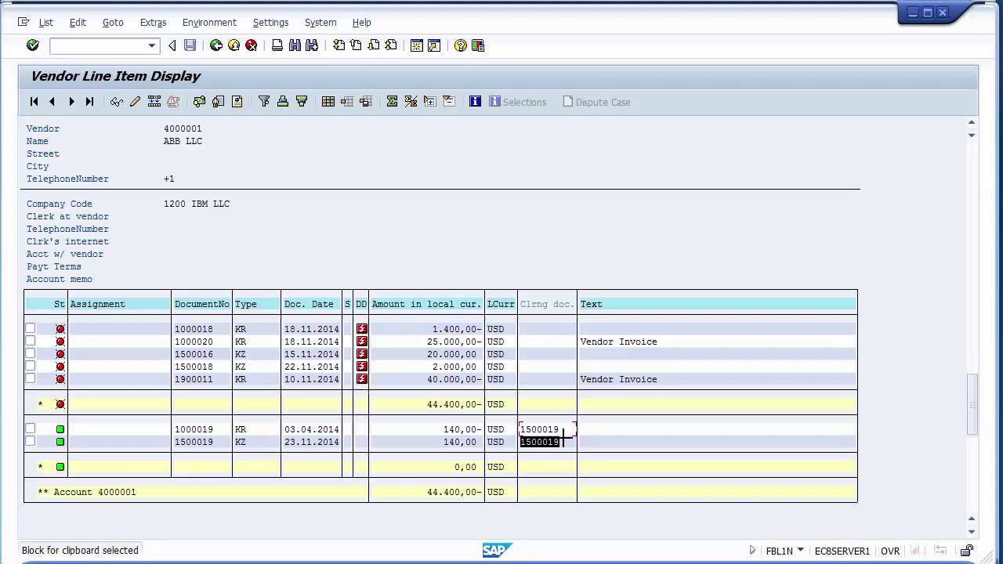
key("ctrl+c")
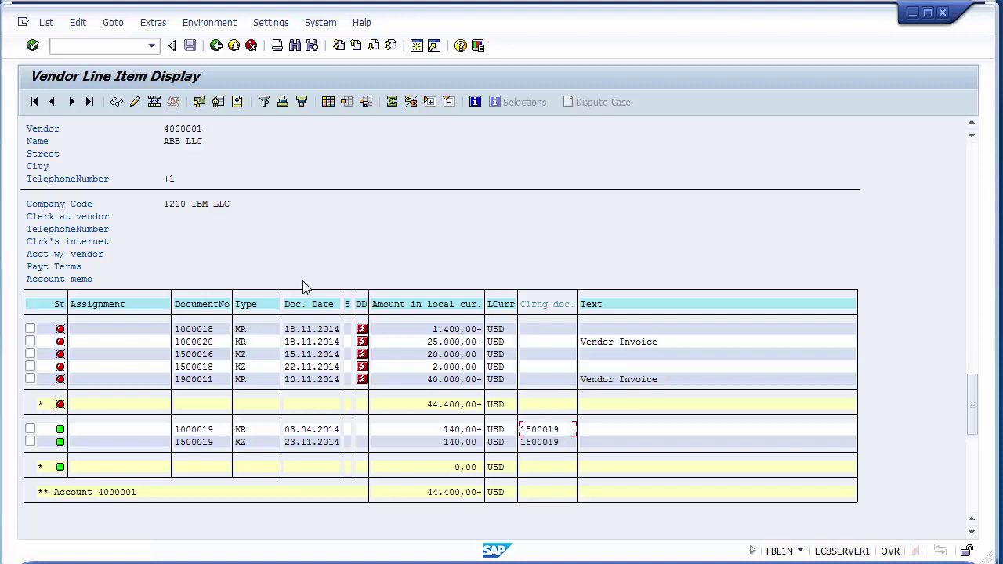
Check the cleared items reversal code on the PowerPoint slide and try to open transaction FBRA in a new SAP session
left_click(259, 559)
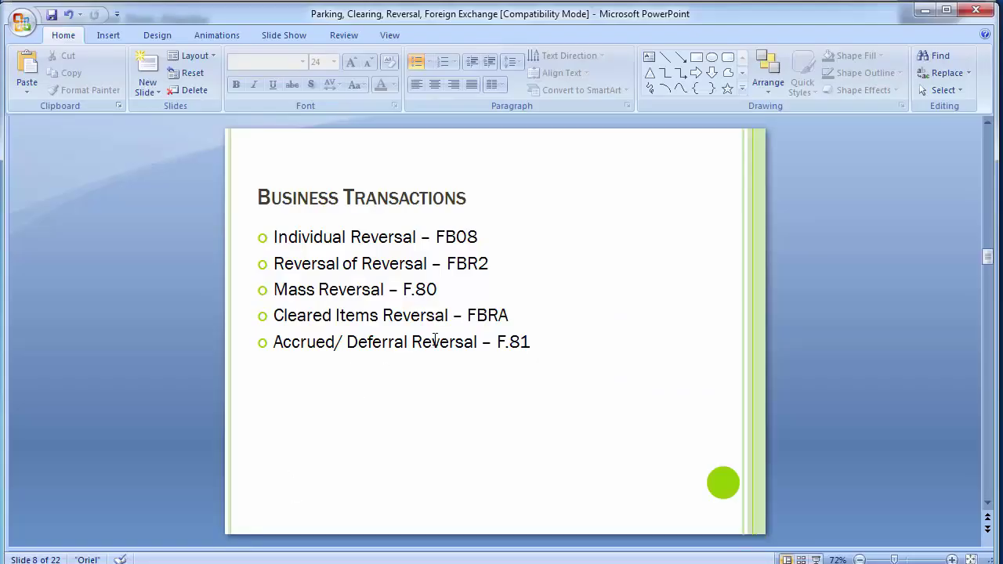
key("alt+Tab")
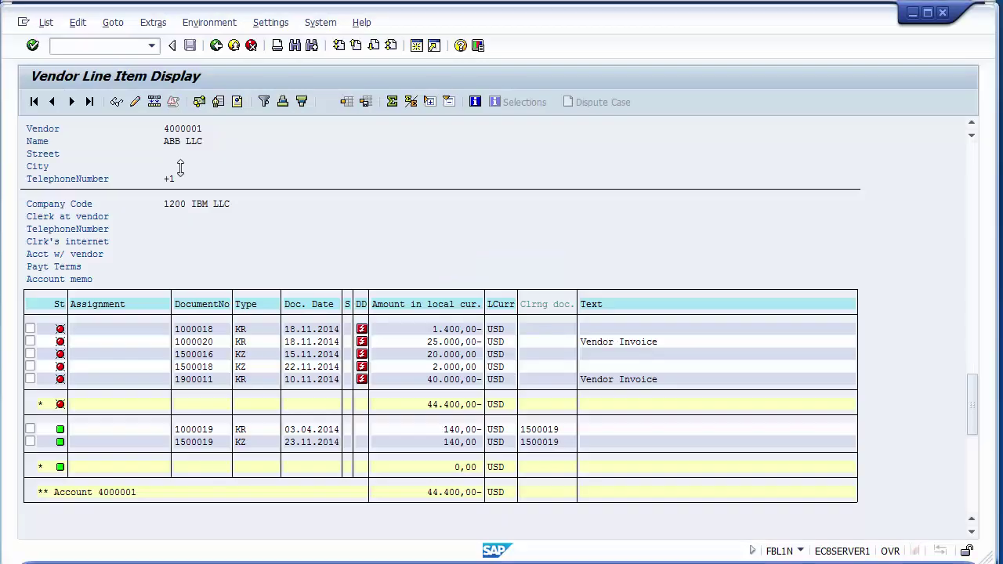
left_click(87, 43)
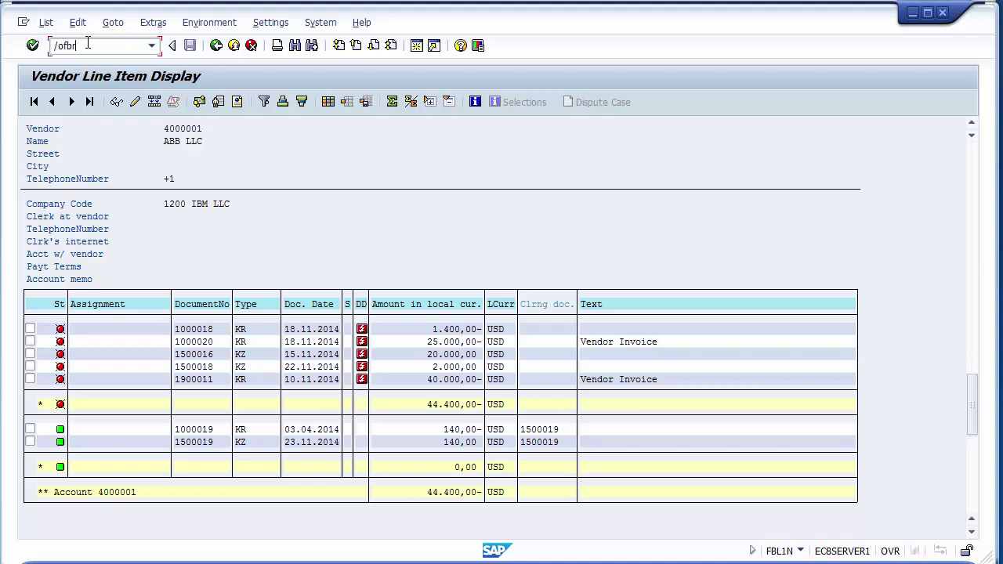
type("/ofbra")
key("Return")
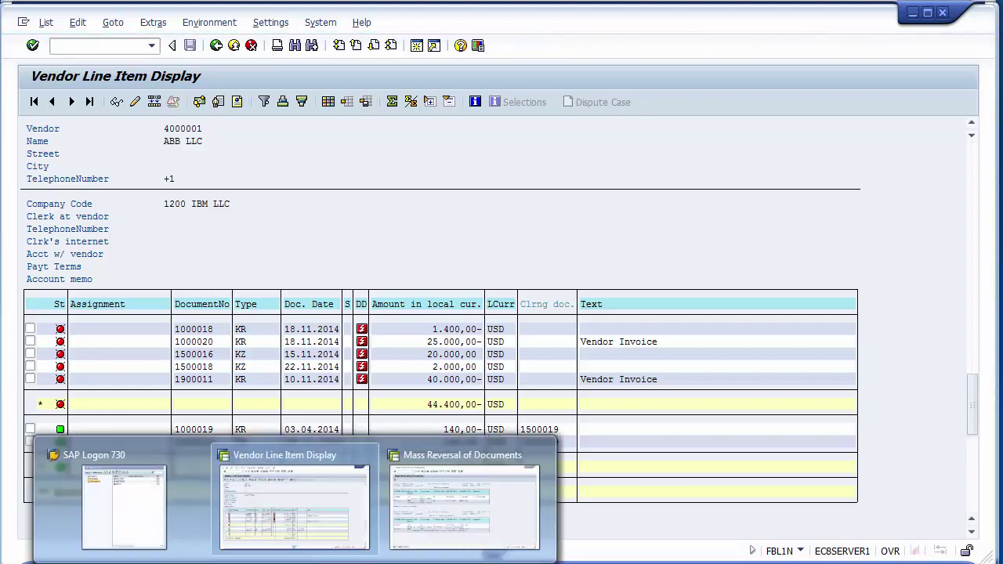
Leave the mass reversal results, open transaction FBRA in that session and clear the prefilled clearing document number
mouse_move(294, 561)
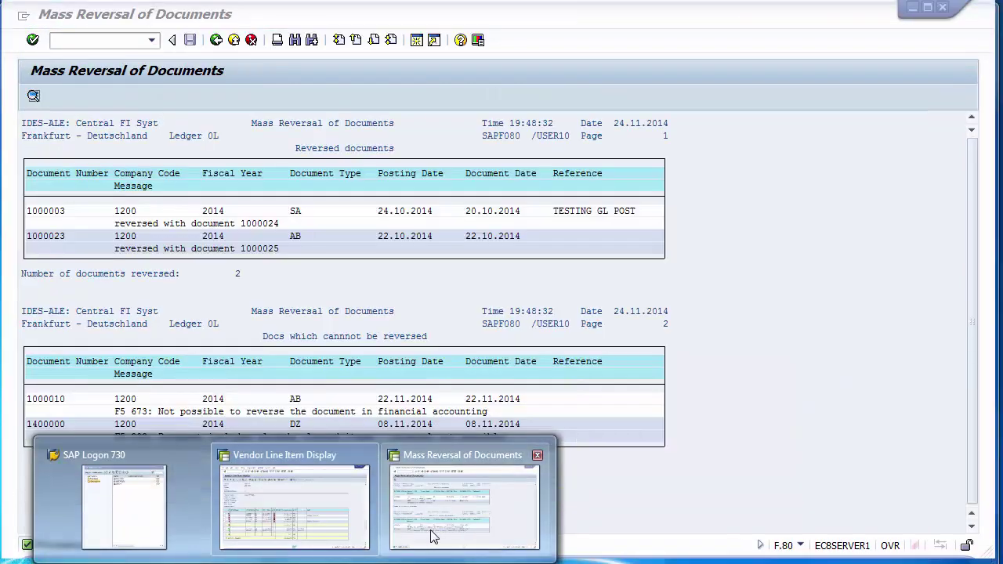
left_click(433, 536)
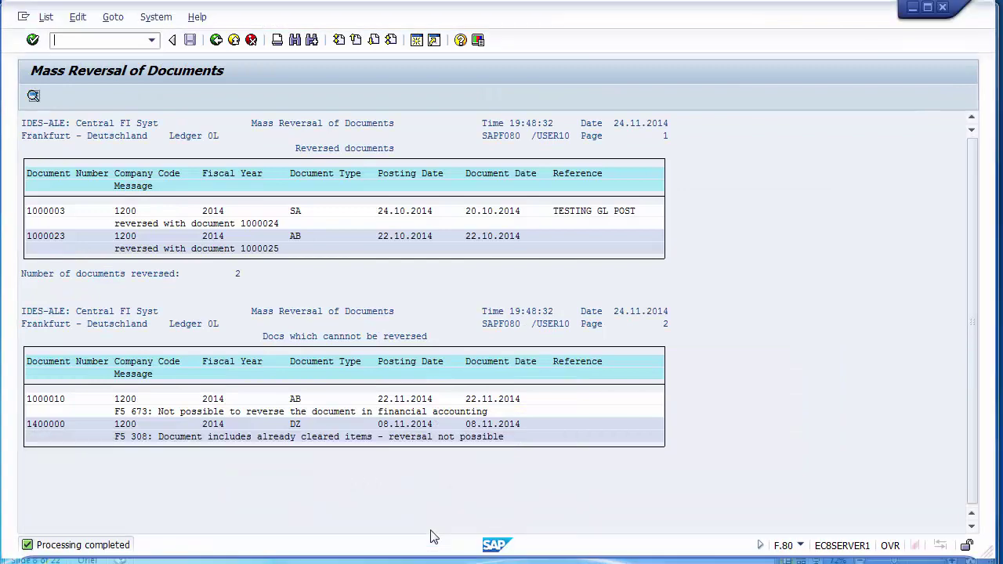
left_click(233, 40)
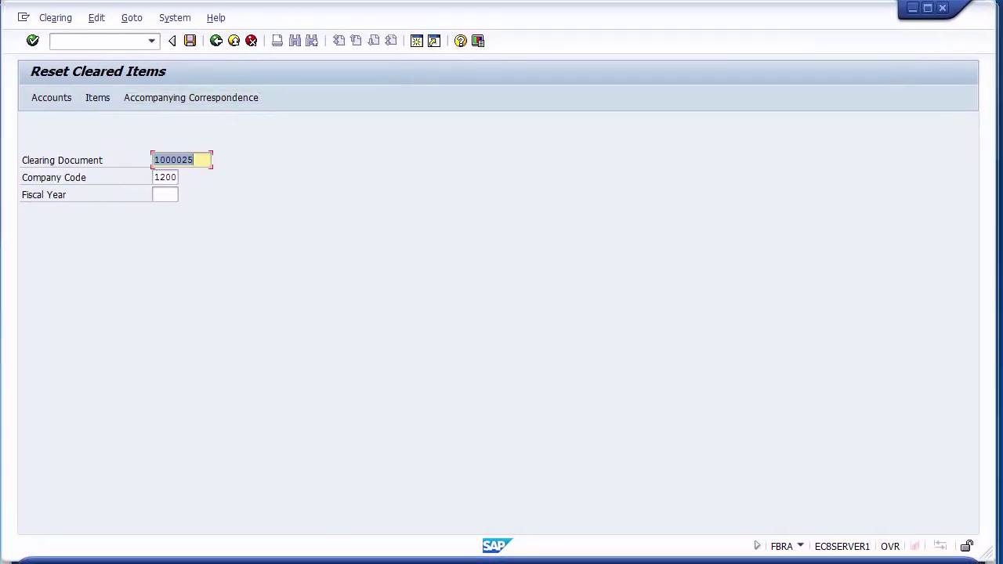
key("Delete")
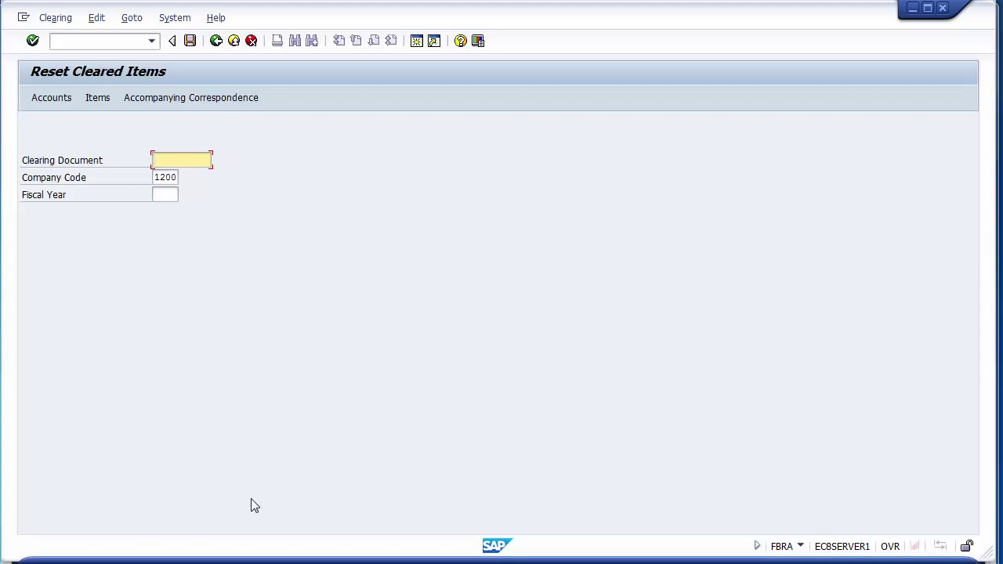
Copy clearing document number 1500019 from ABB LLC's cleared items in the Vendor Line Item Display
left_click(302, 563)
left_click(206, 530)
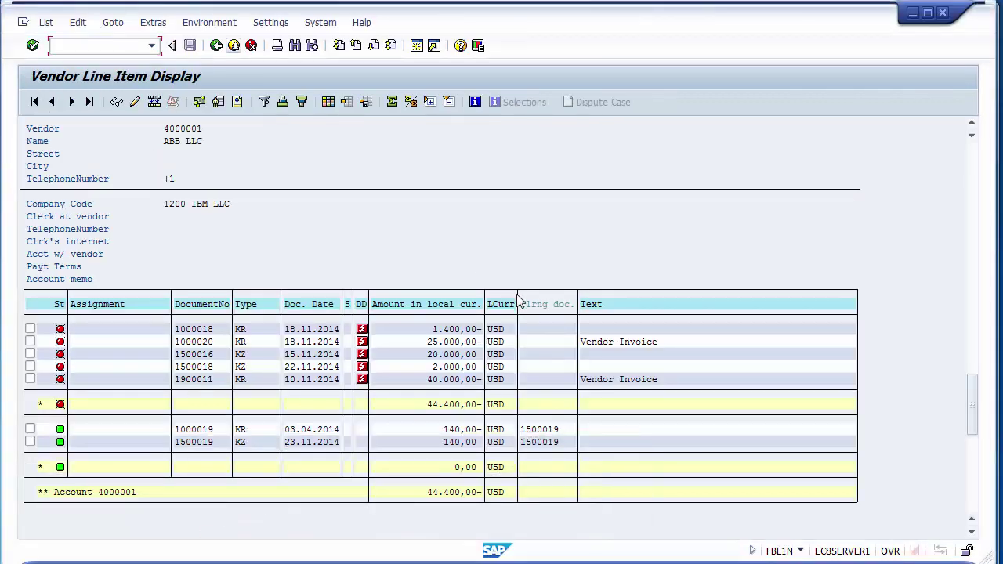
left_click(548, 311)
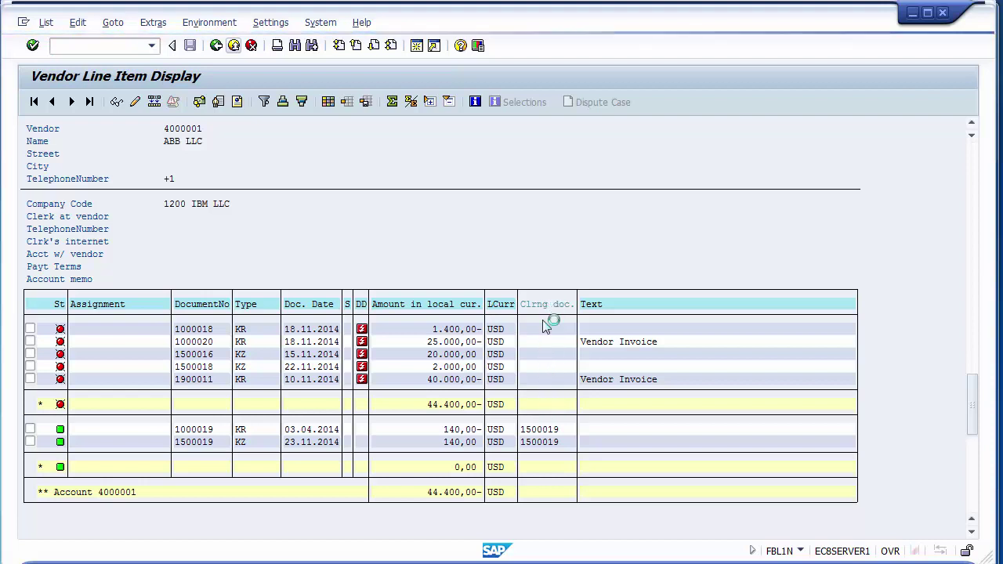
left_click(528, 432)
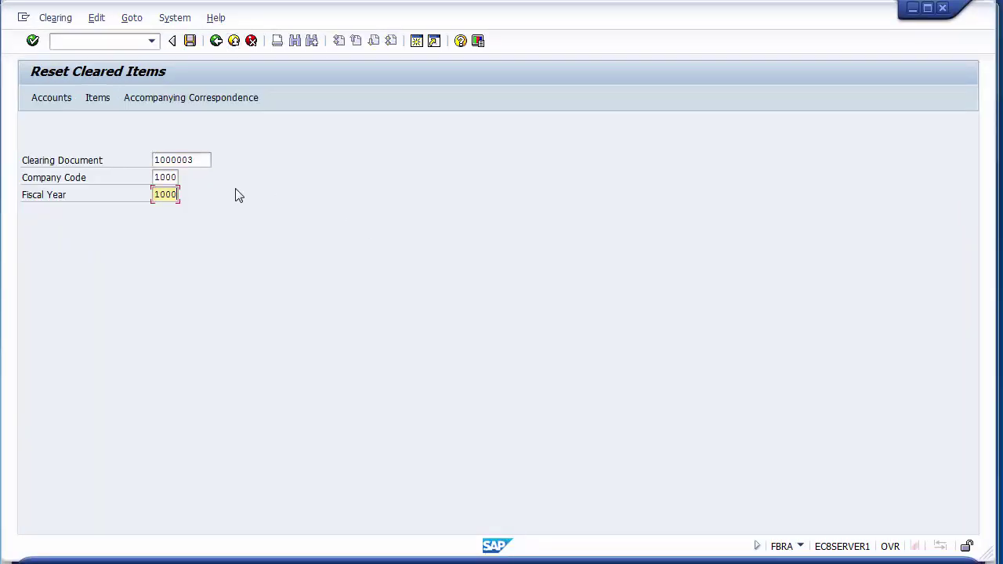
Set the clearing document to 1500019, the company code to 1200 and the fiscal year to 2014 in Reset Cleared Items
left_click(209, 160)
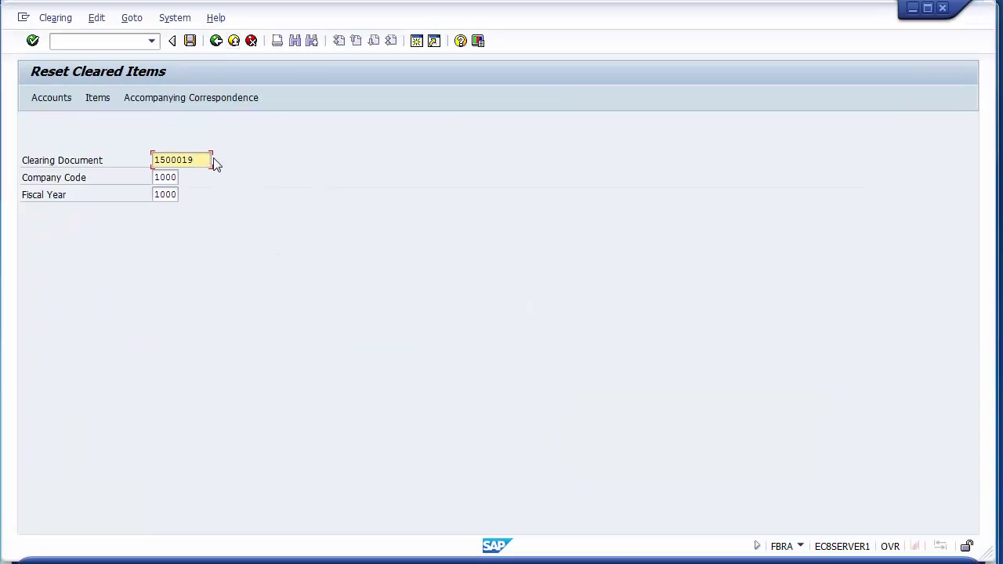
left_click(163, 177)
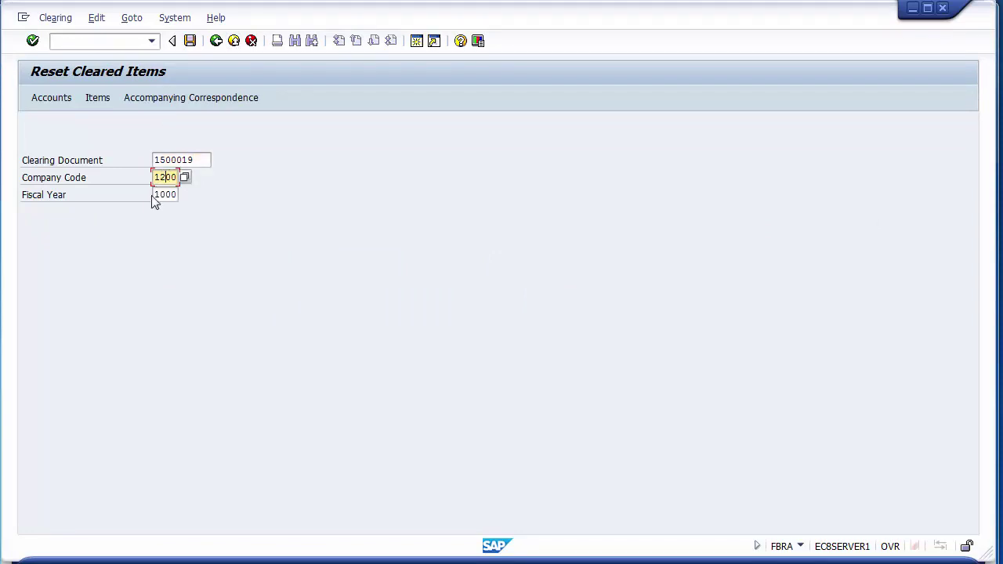
left_click(155, 195)
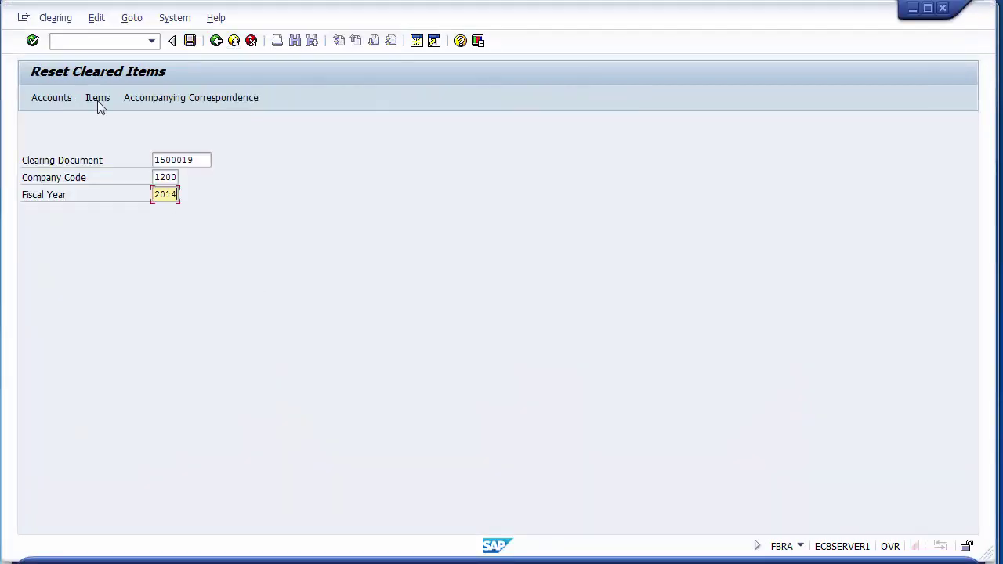
Try to reset the cleared items and reverse clearing document 1500019 with reversal reason 02
left_click(52, 19)
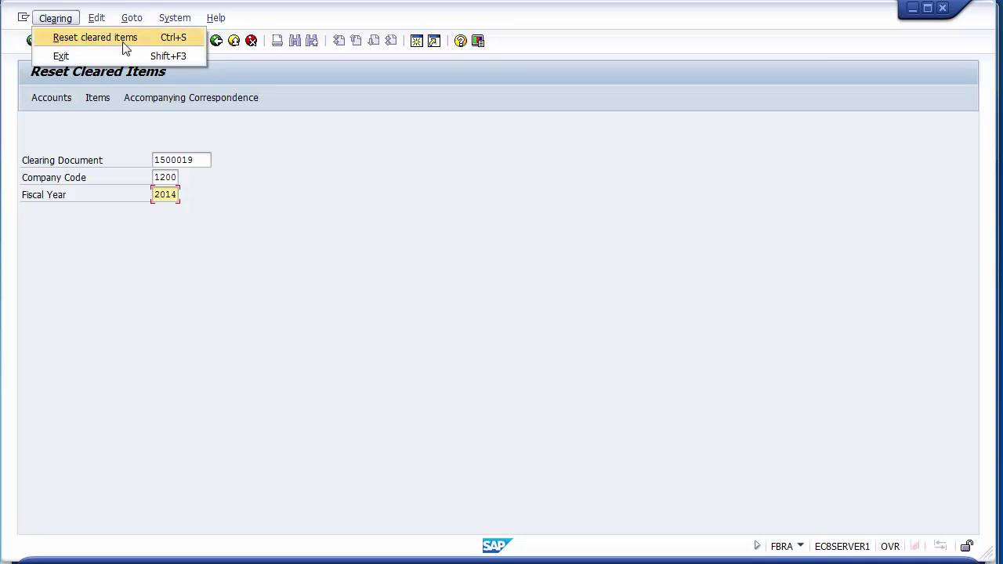
left_click(58, 40)
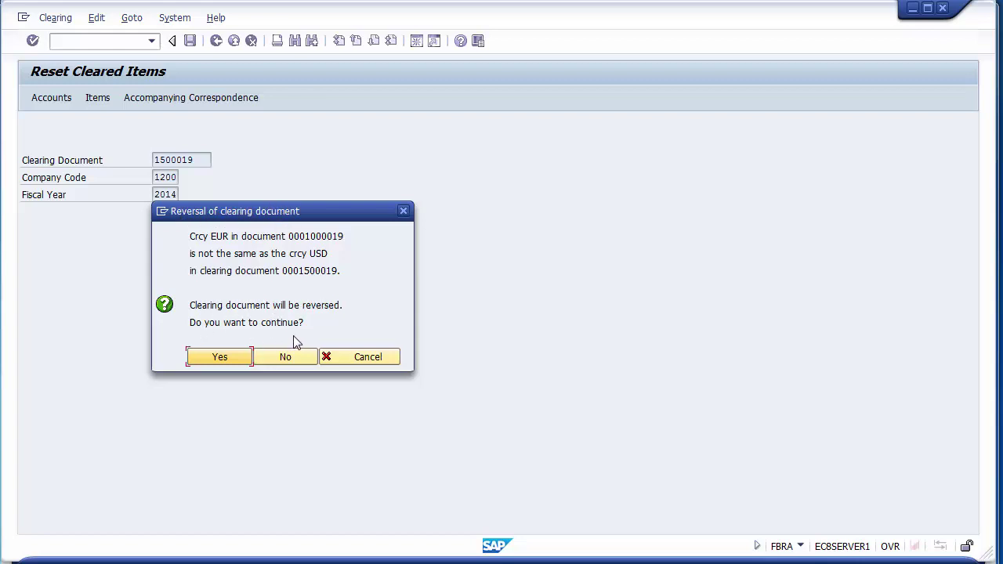
left_click(219, 358)
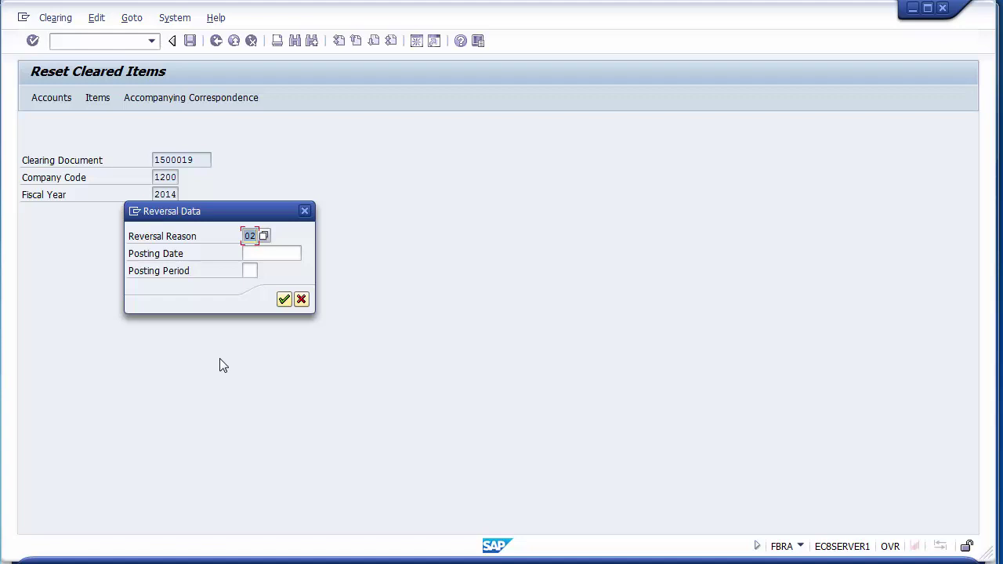
left_click(283, 301)
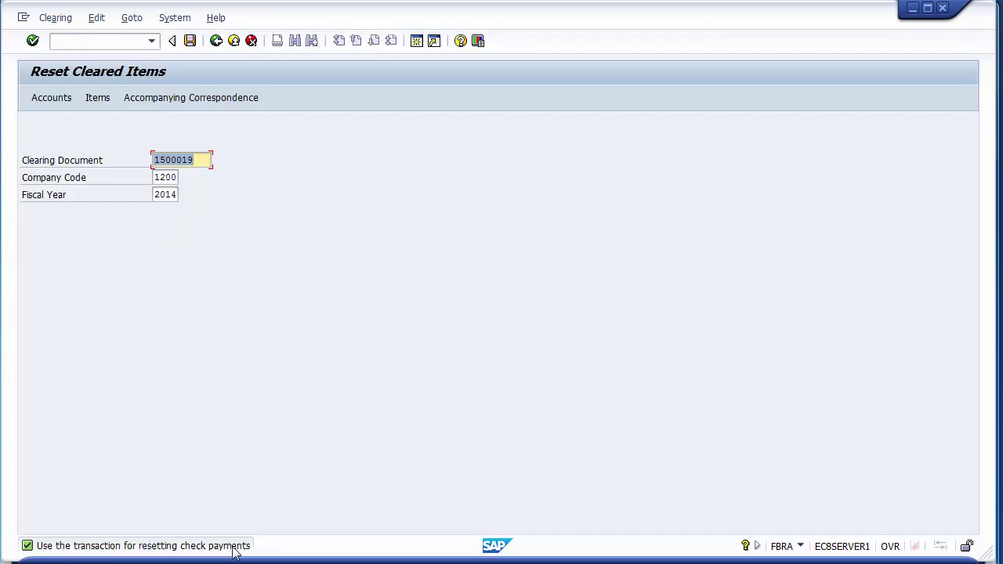
Try the reset and reversal of clearing document 1500019 again, keeping reversal reason 02
left_click(55, 17)
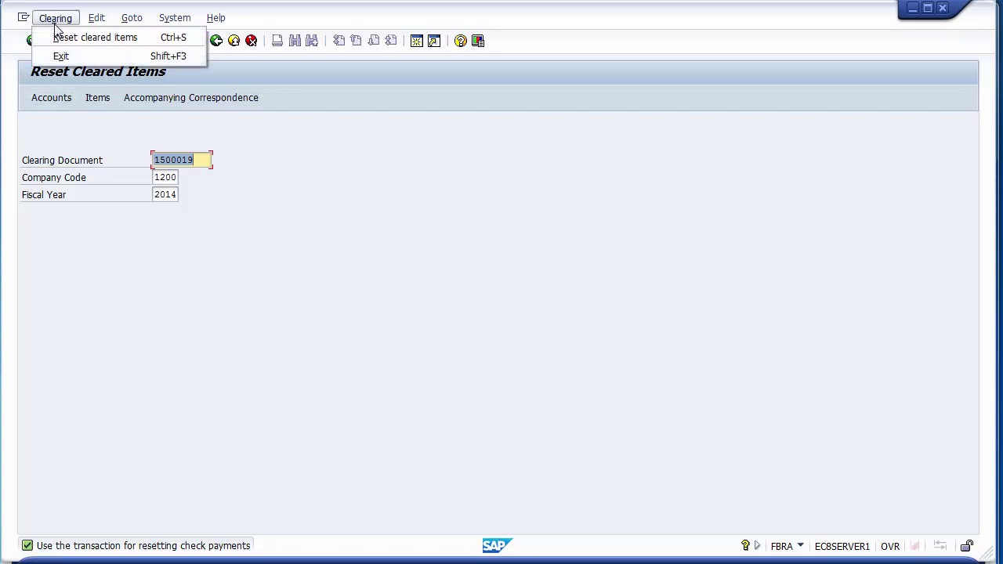
left_click(62, 36)
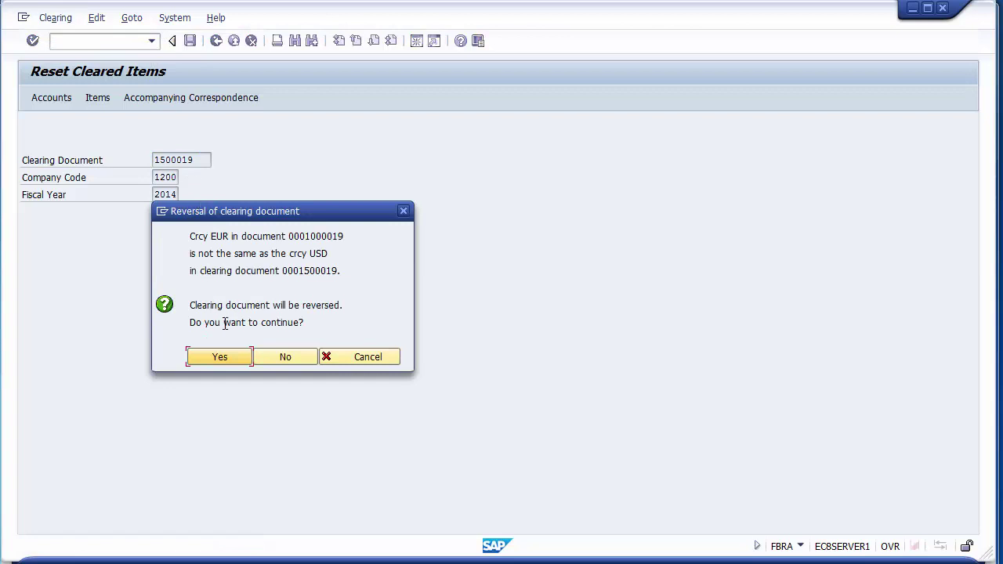
left_click(219, 358)
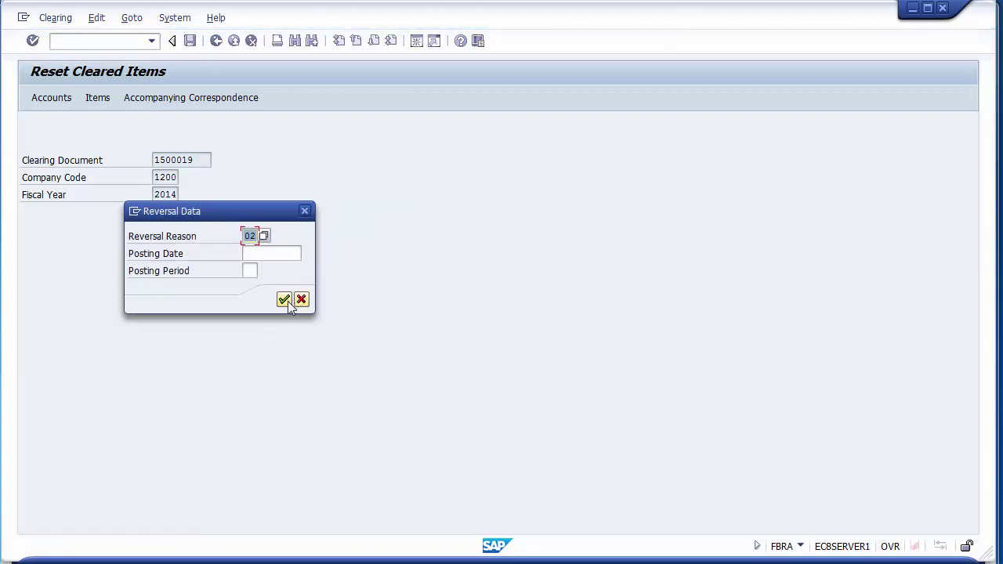
left_click(285, 301)
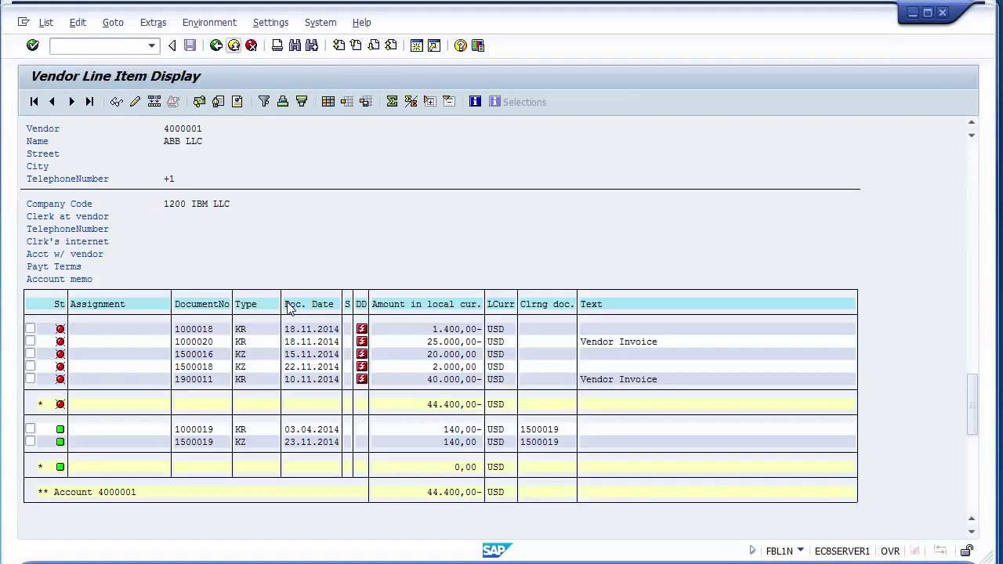
Refresh the vendor line item list and check the clearing status of ABB LLC's items
left_click(46, 22)
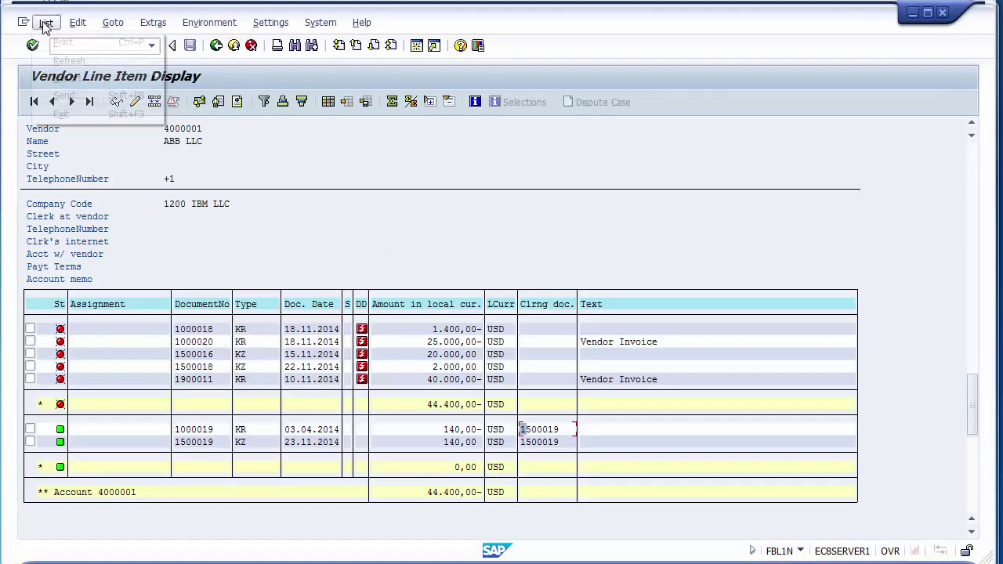
left_click(68, 61)
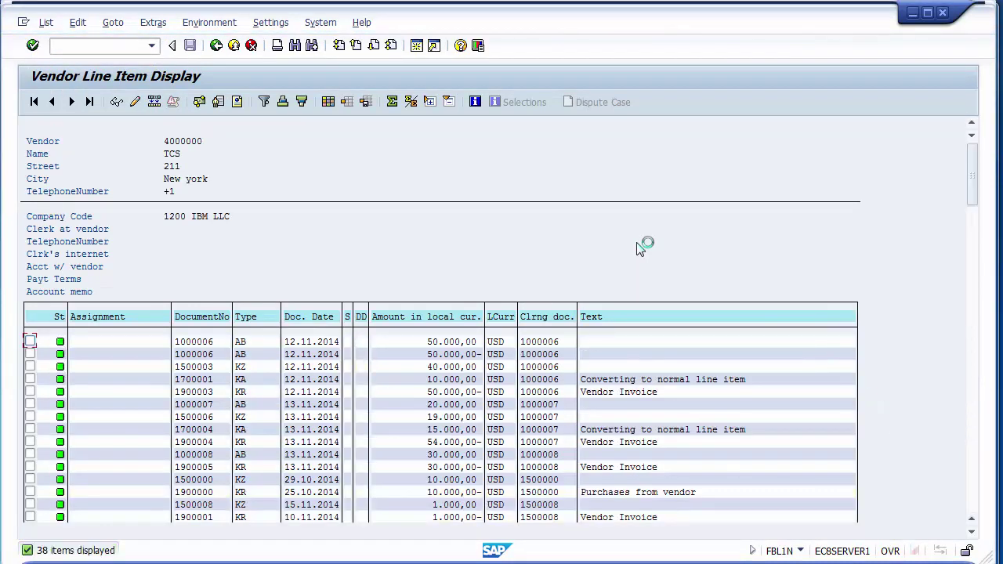
scroll(638, 248, "down", 5)
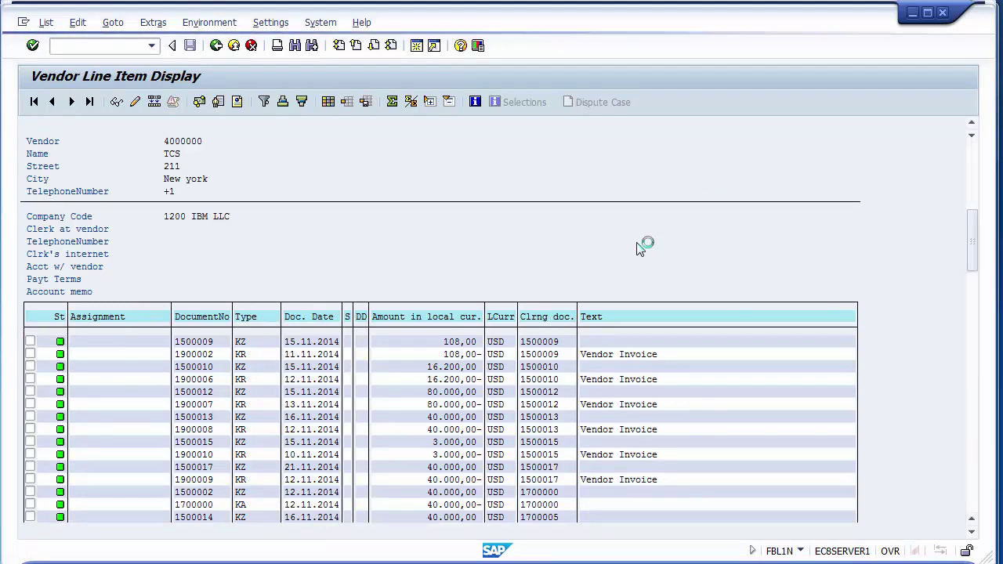
scroll(639, 247, "down", 5)
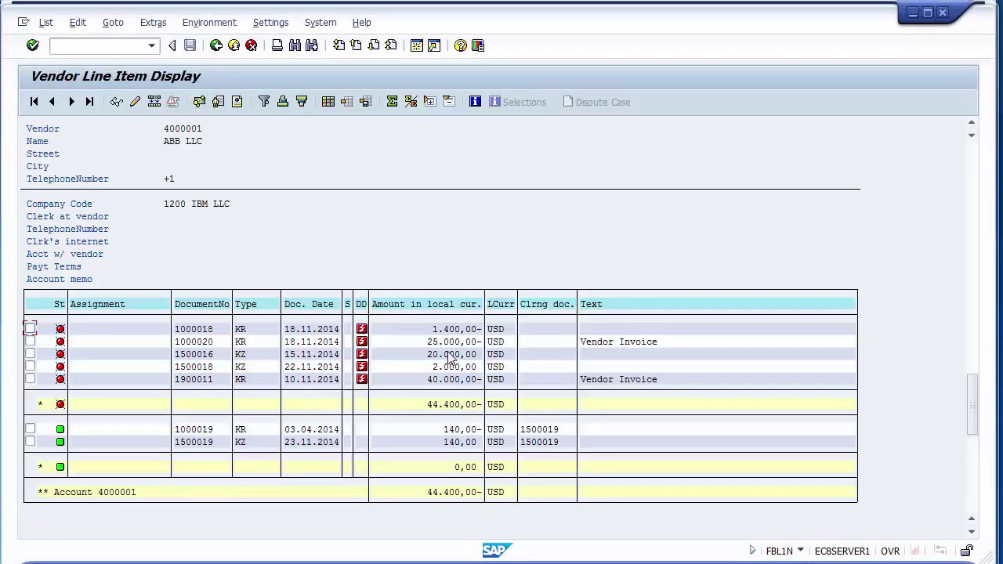
Copy ABB LLC's clearing document number 1500019 from the refreshed vendor list
key("ctrl+y")
left_click_drag(519, 424, 561, 429)
key("ctrl+c")
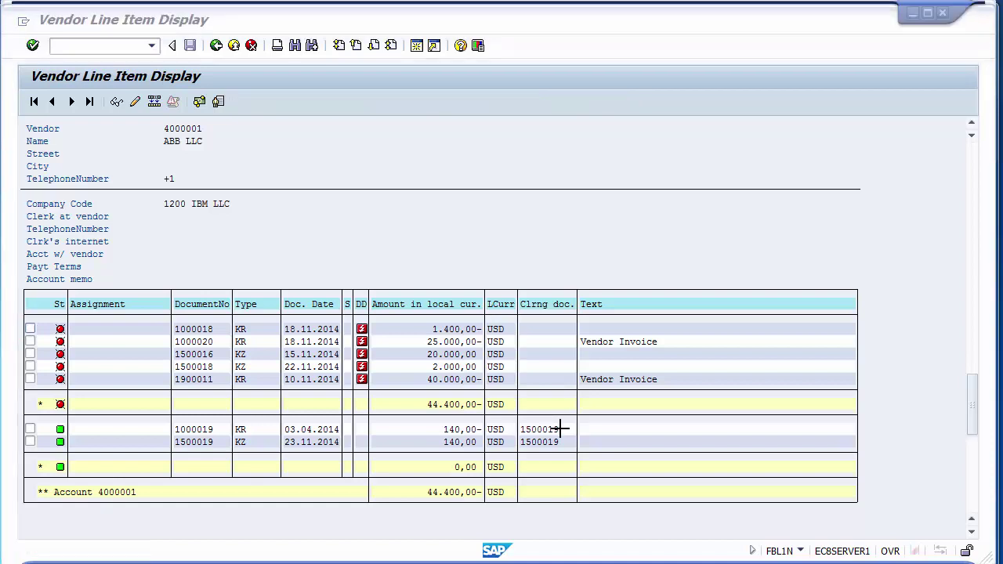
Return to the Reset Cleared Items session and open transaction FCH8 for cancelling a check payment in a new session
key("F3")
left_click(92, 45)
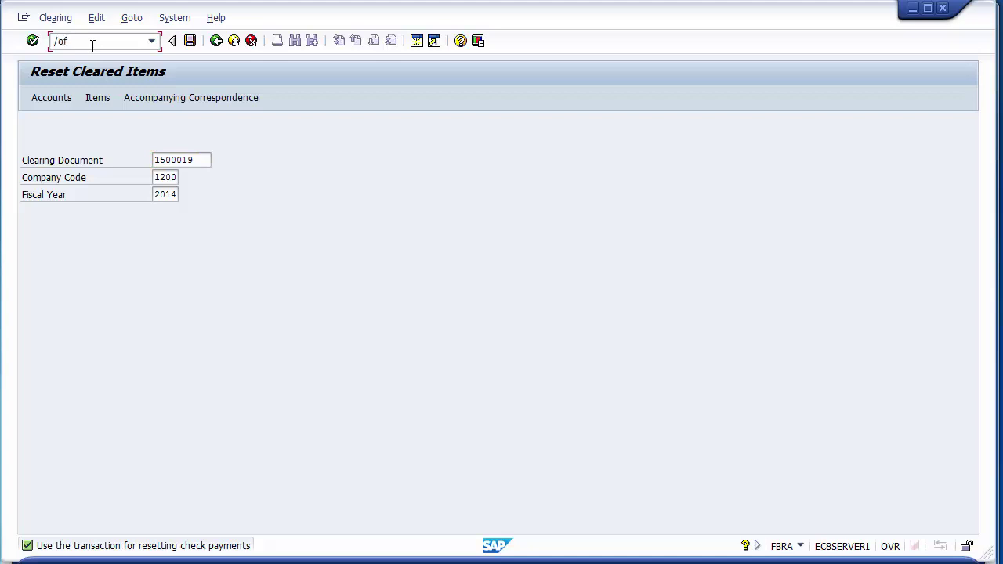
type("/ofch8")
key("Return")
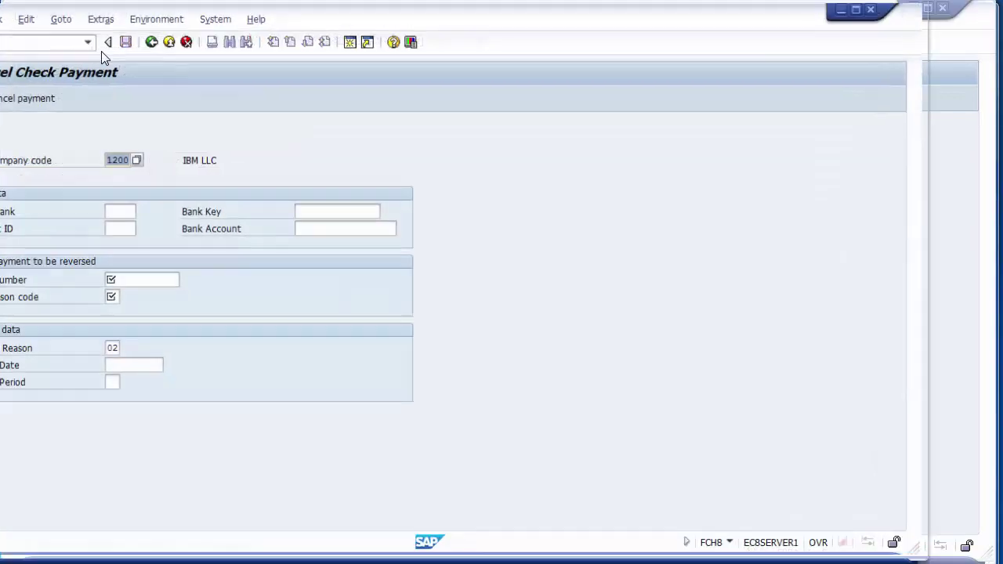
left_click_drag(284, 15, 347, 14)
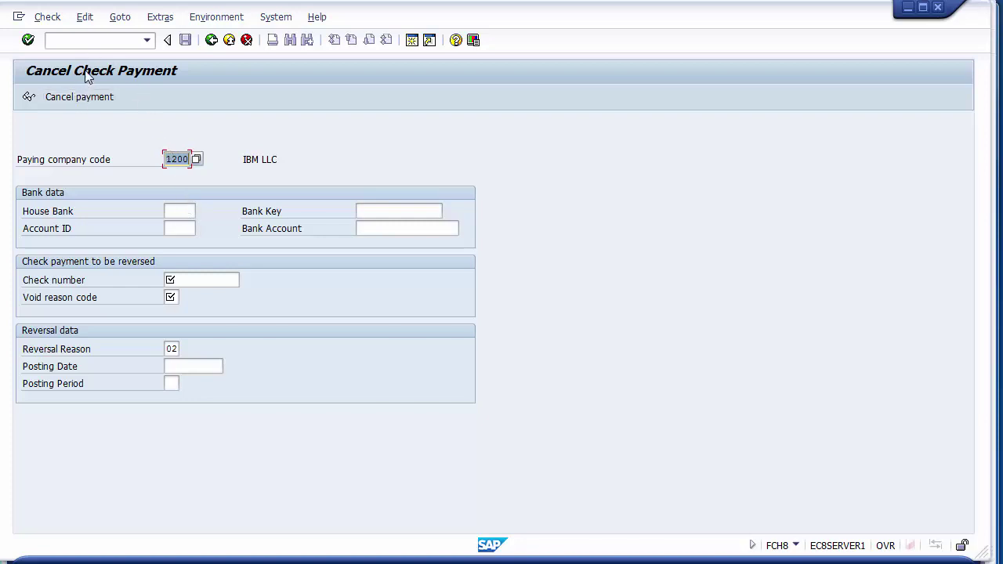
Open FB03 in a new session and display document 1500019 for company code 1200
left_click(82, 42)
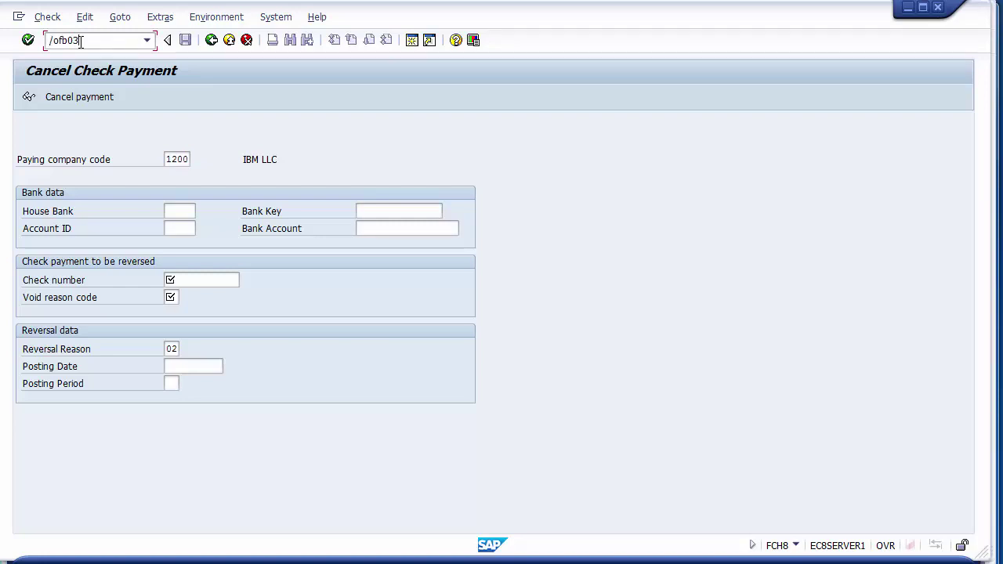
type("/ofb03")
key("Return")
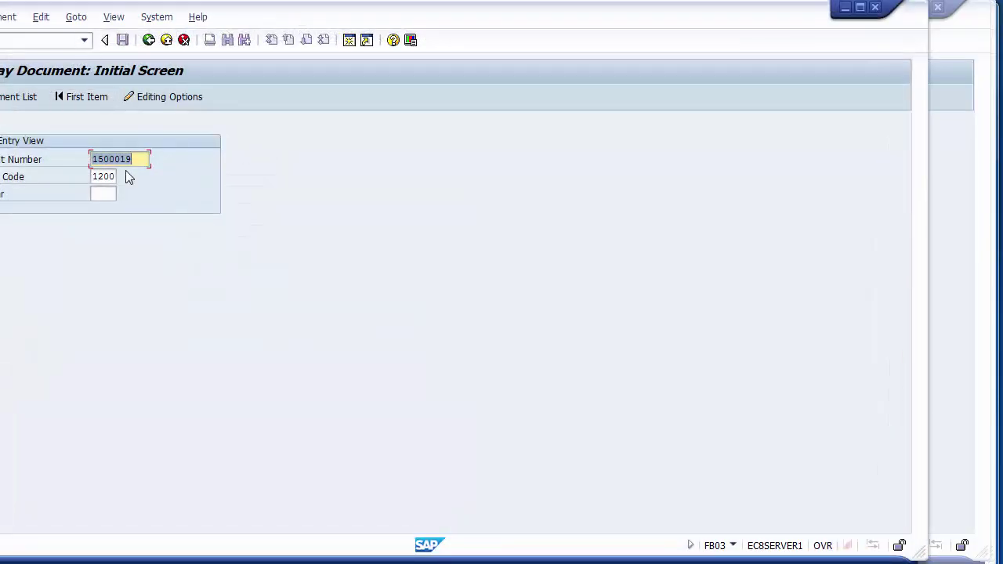
key("Return")
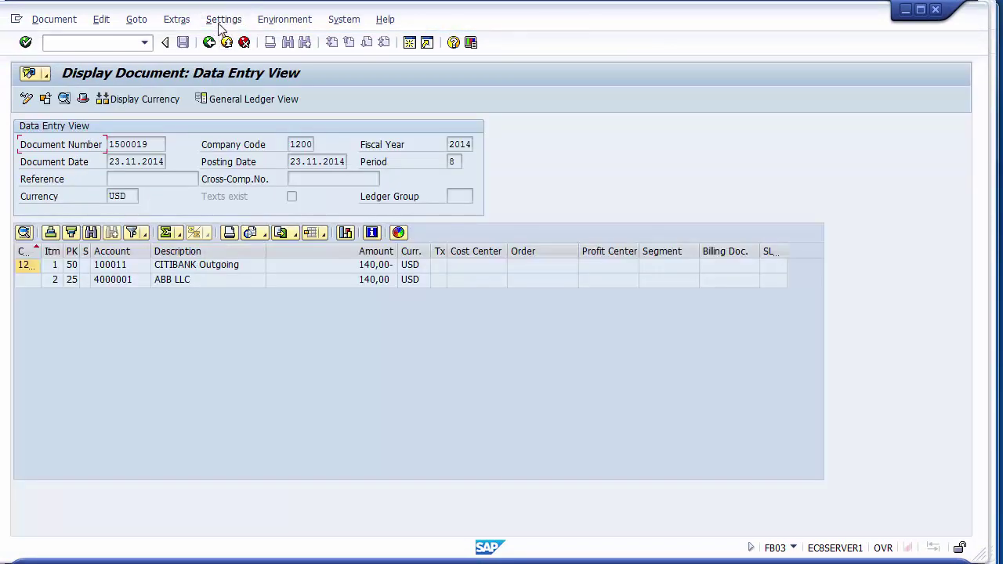
Open the check information of payment document 1500019 and select its check number for copying
left_click(279, 22)
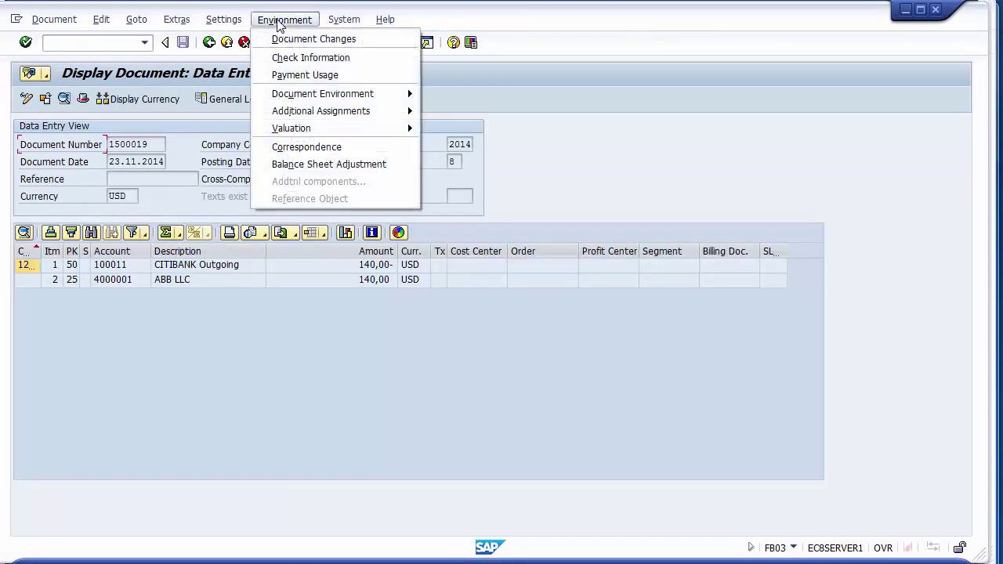
left_click(296, 60)
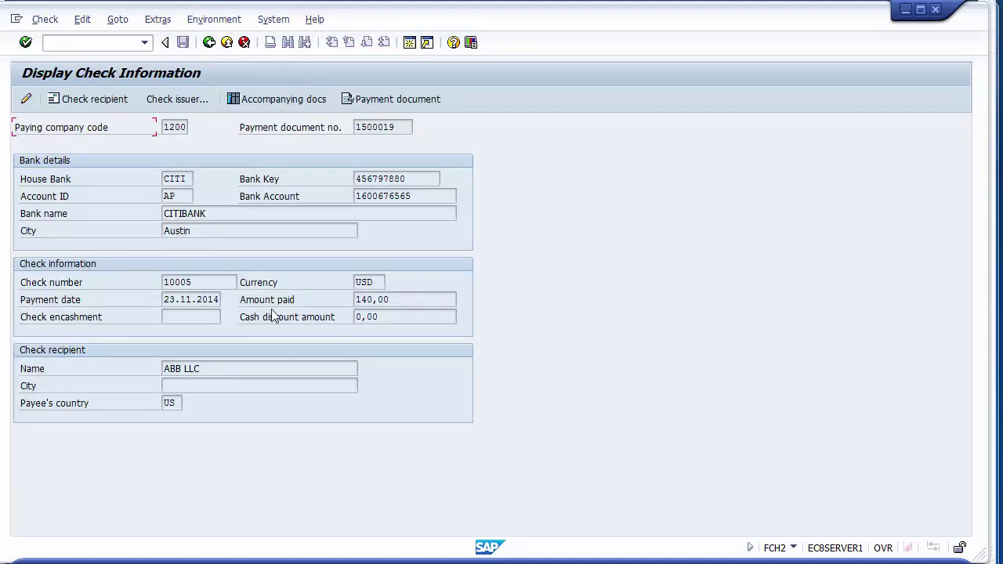
left_click_drag(200, 284, 159, 284)
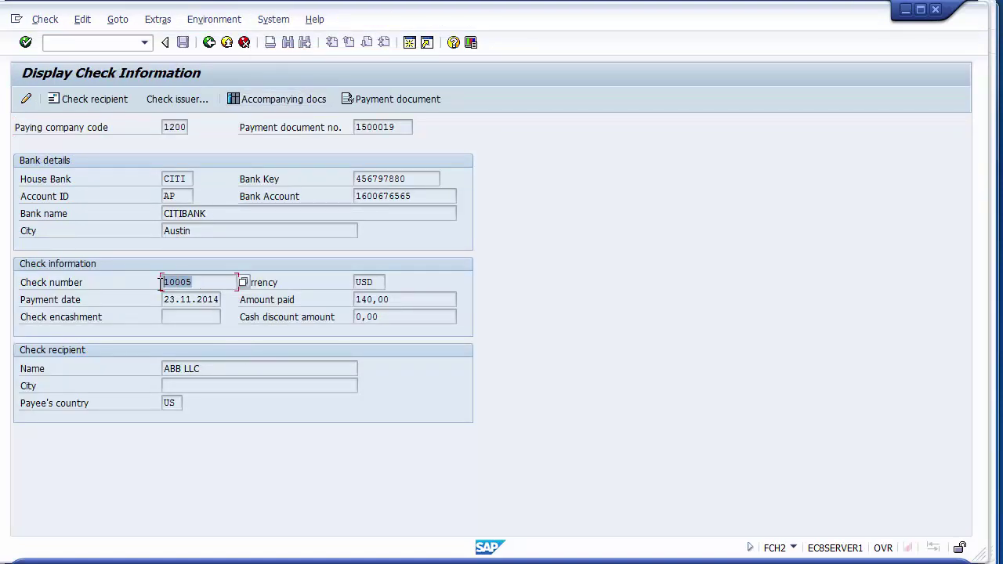
In the Cancel Check Payment session, enter check number 10005 with void reason code 06, Destroyed/unusable
left_click(313, 554)
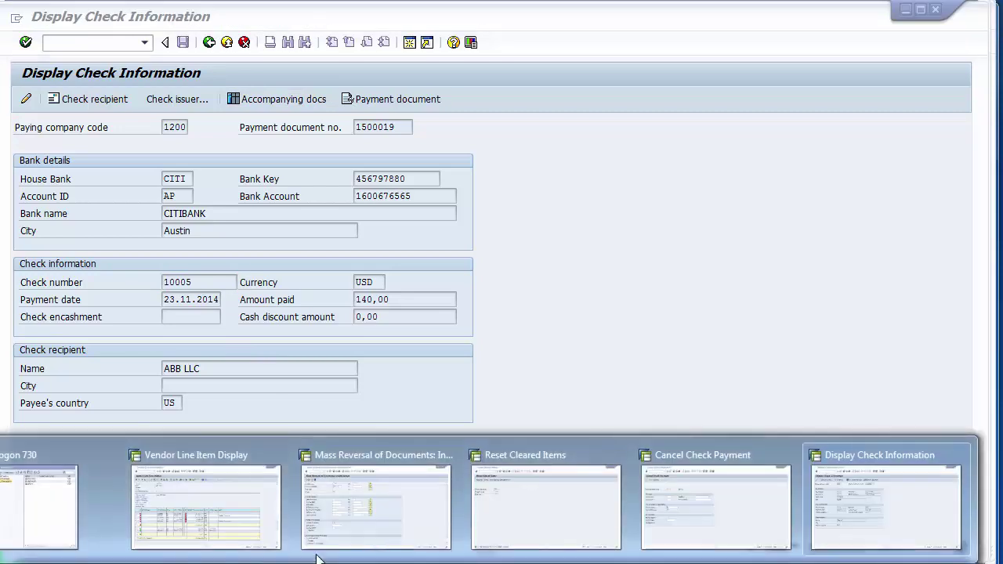
left_click(707, 530)
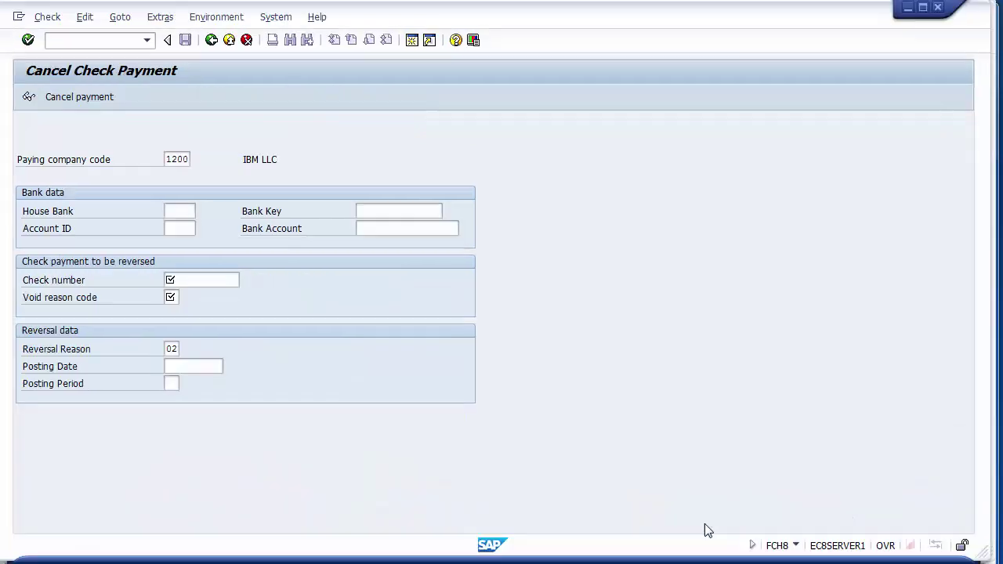
left_click(198, 278)
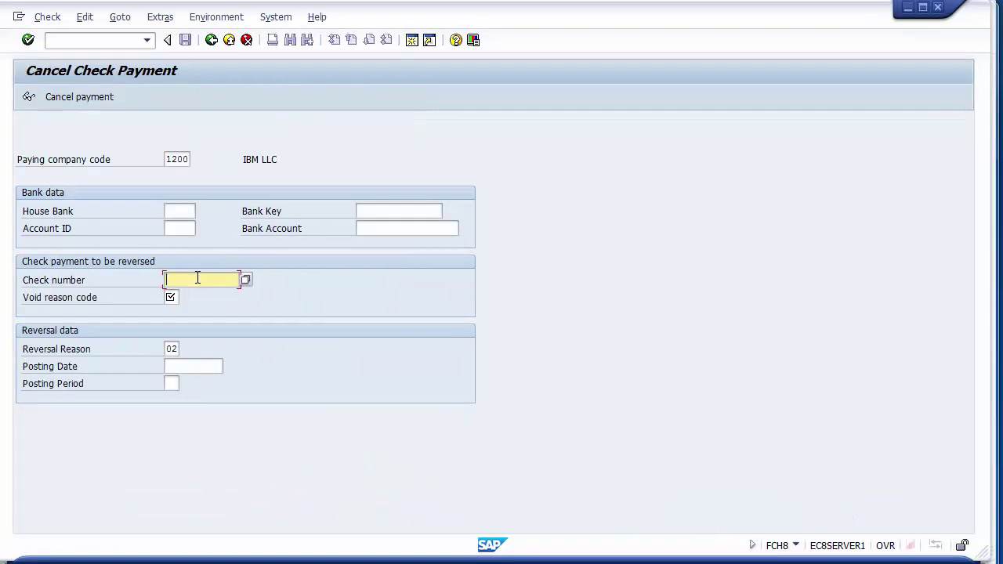
type("10005")
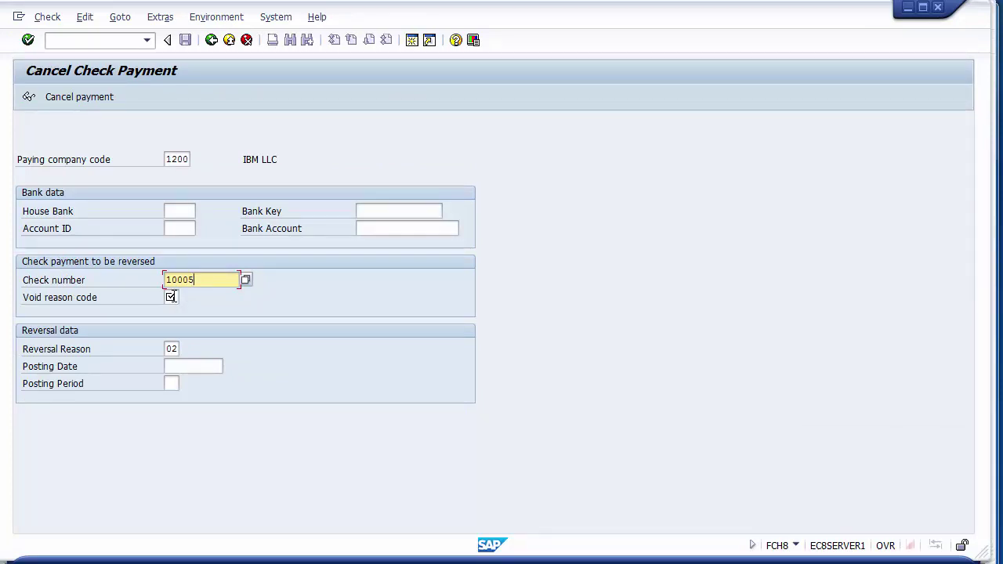
left_click(171, 297)
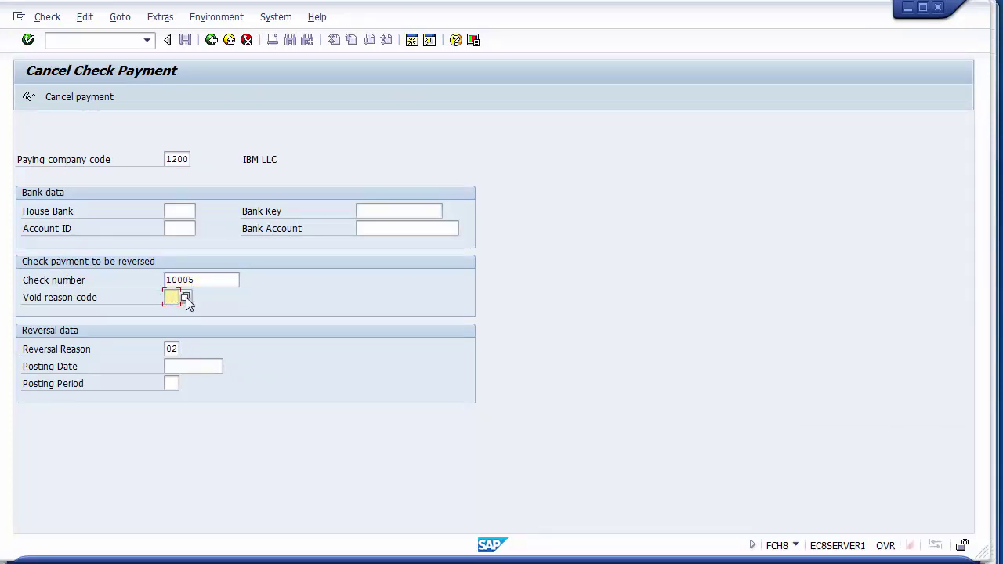
left_click(186, 297)
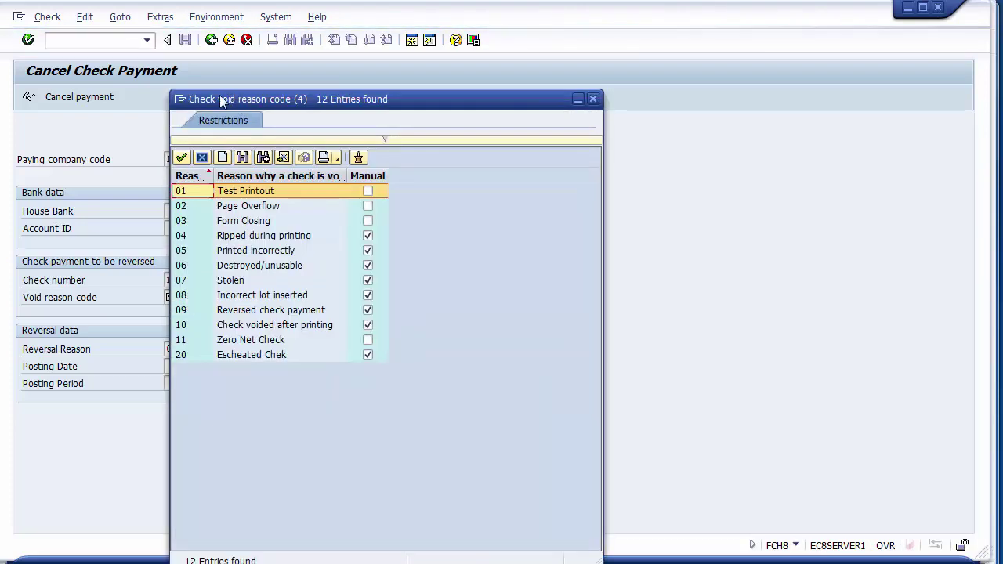
left_click_drag(220, 97, 394, 41)
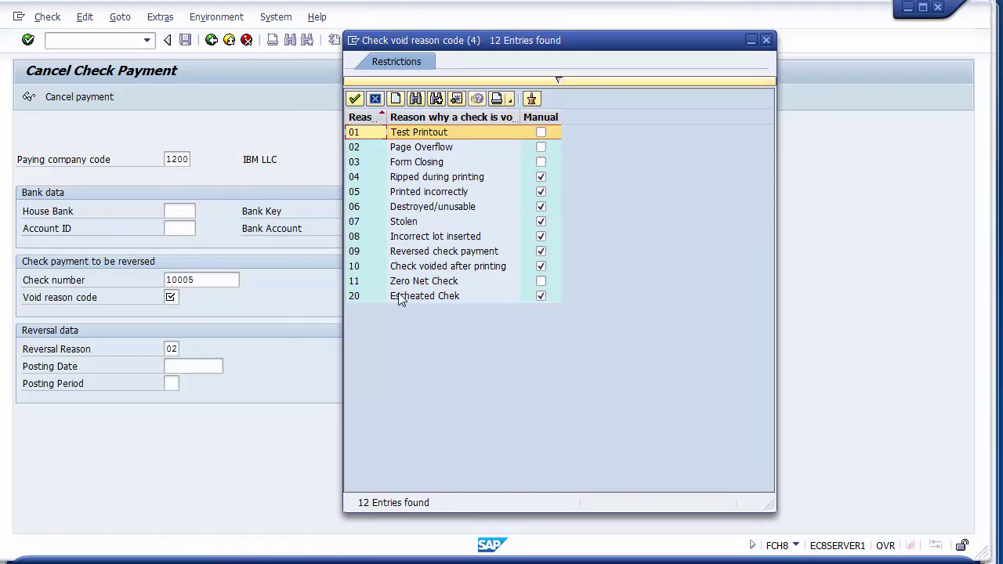
left_click(410, 208)
double_click(405, 206)
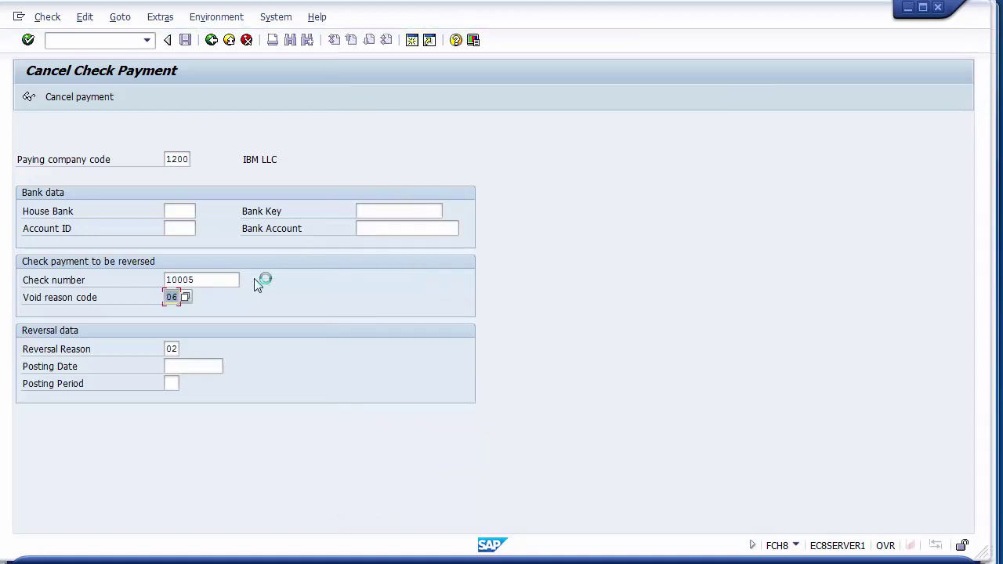
Specify house bank CITI and account ID AP, and cancel the payment for the check
left_click(70, 97)
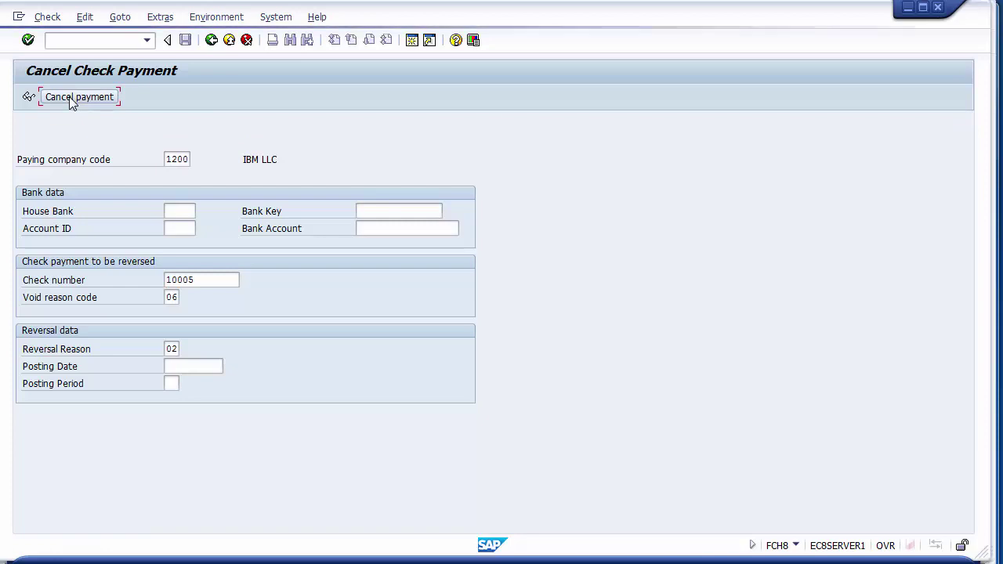
key("BackSpace")
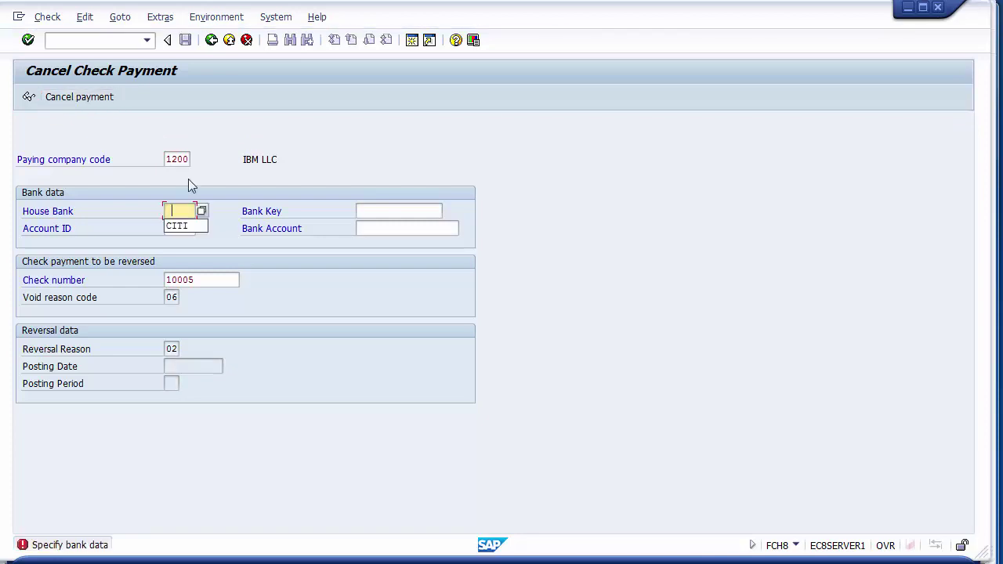
key("Return")
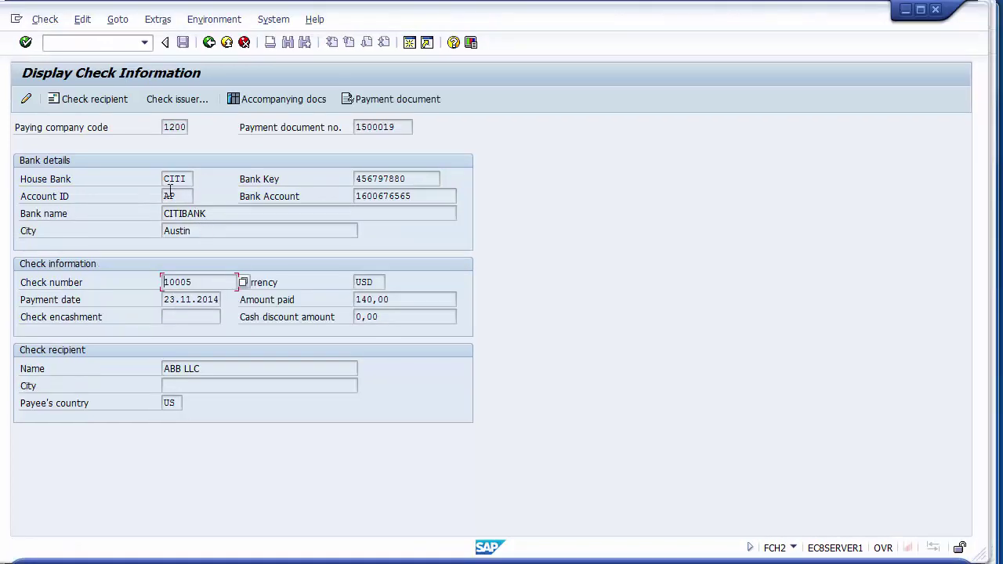
left_click(164, 180)
left_click_drag(165, 180, 190, 179)
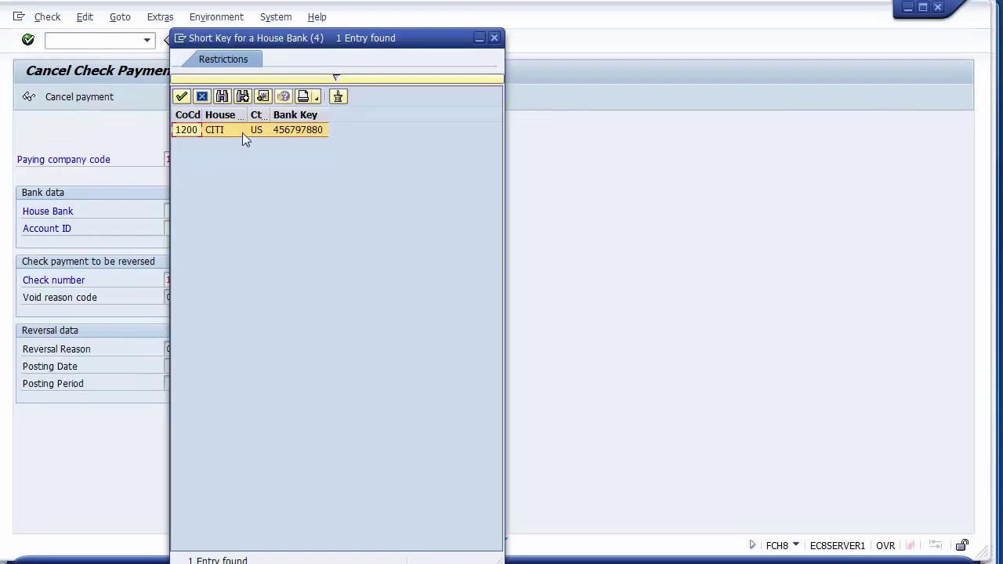
double_click(242, 133)
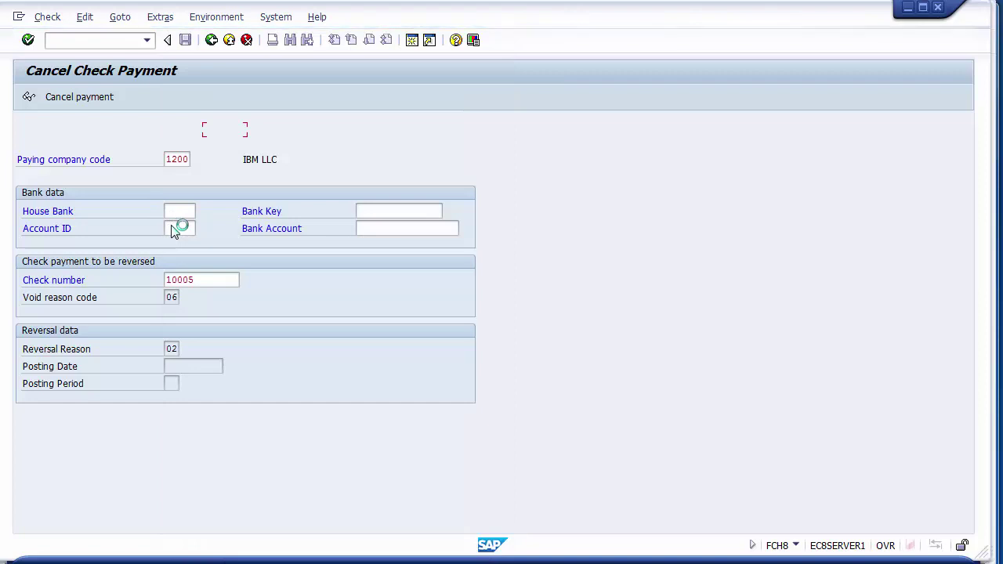
left_click(173, 228)
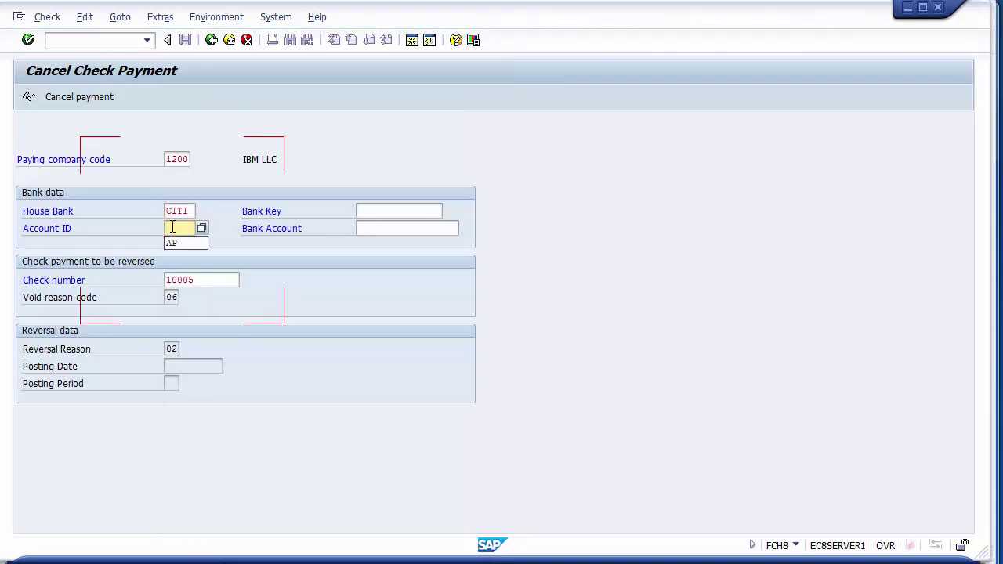
type("AP")
key("Return")
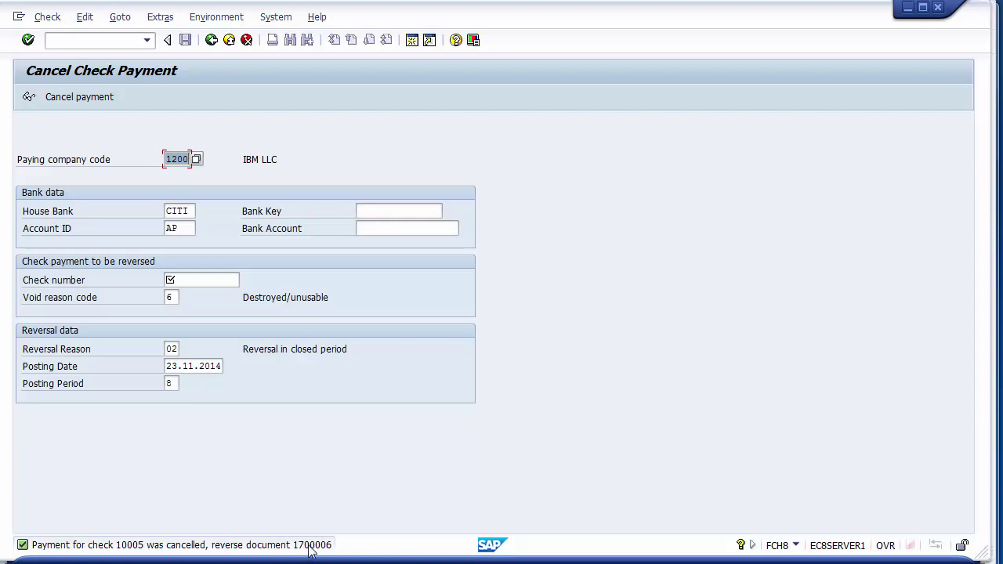
Try to reset clearing document 1500019 of company code 1200, fiscal year 2014, in the Reset Cleared Items session
mouse_move(548, 559)
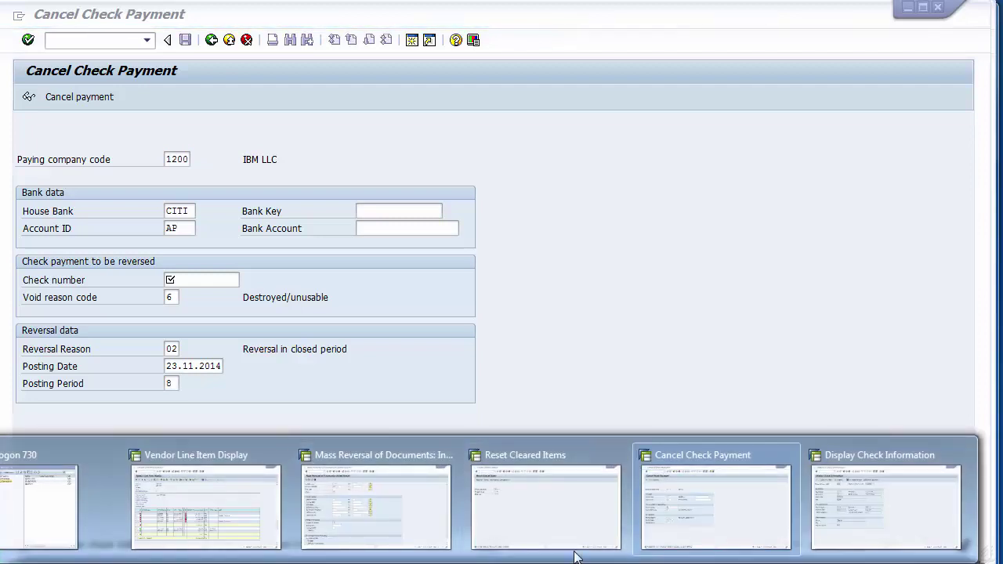
left_click(514, 503)
left_click(50, 19)
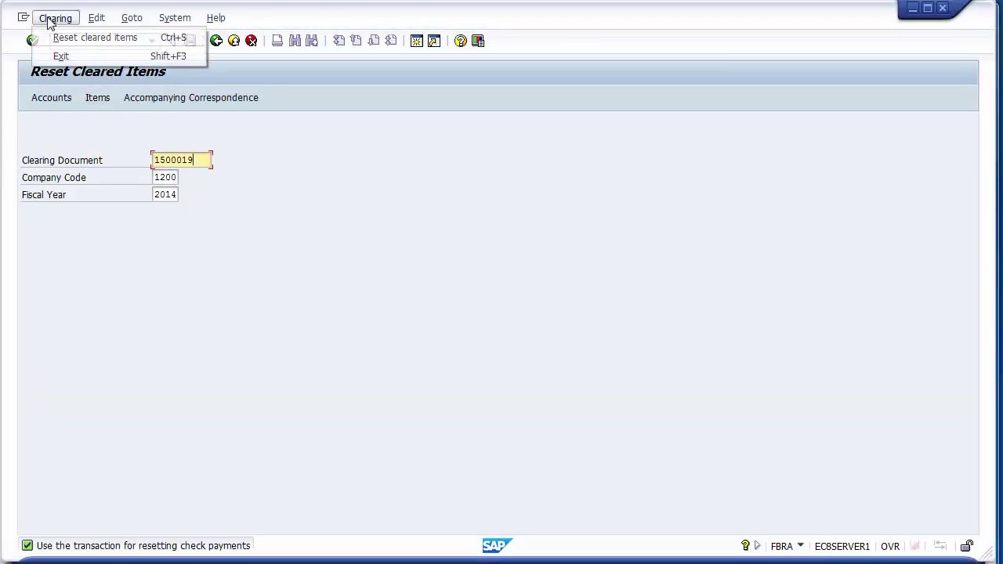
left_click(59, 38)
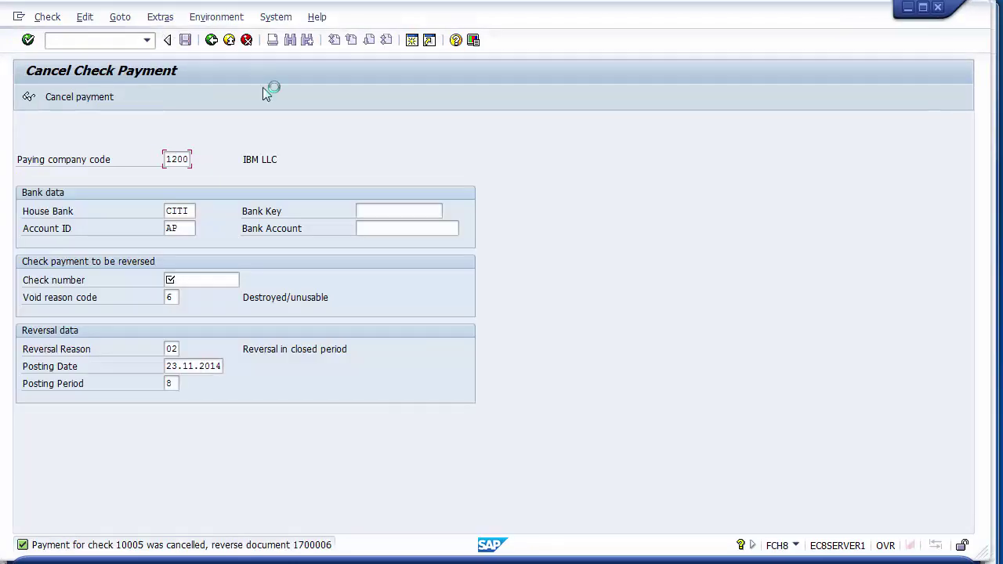
key("alt+Tab")
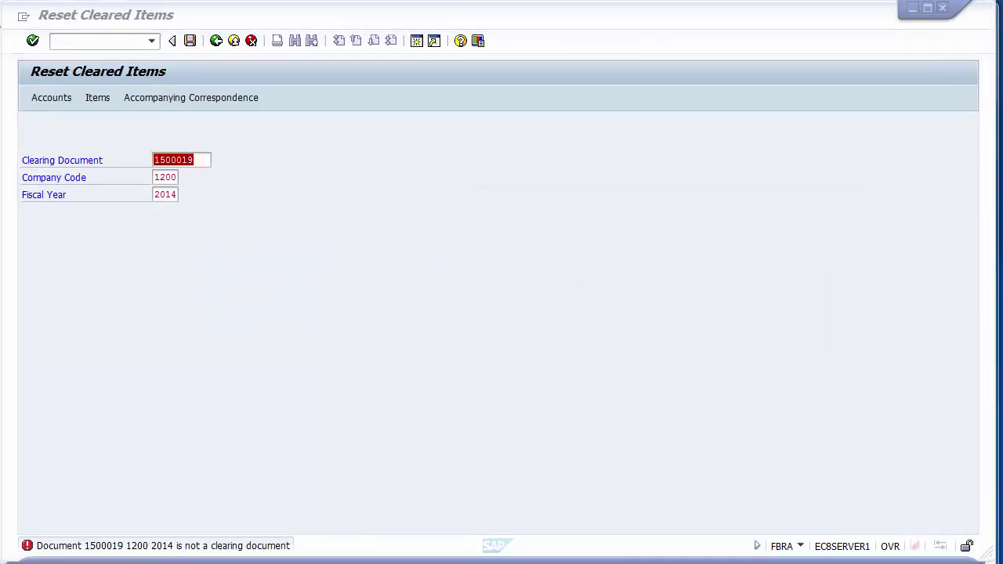
Refresh the vendor line item list and mark document 1000019 among ABB LLC's open items
left_click(210, 478)
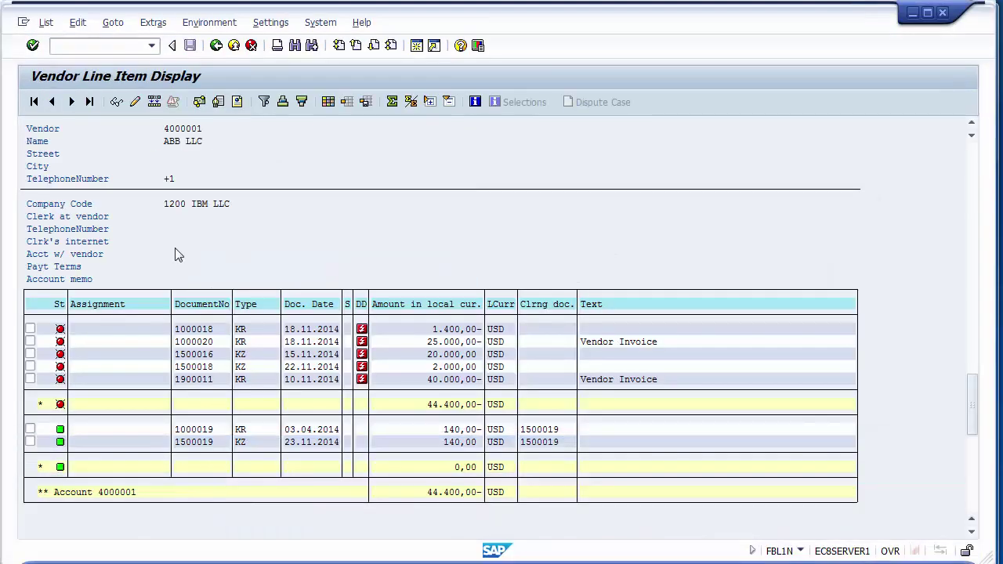
left_click(45, 22)
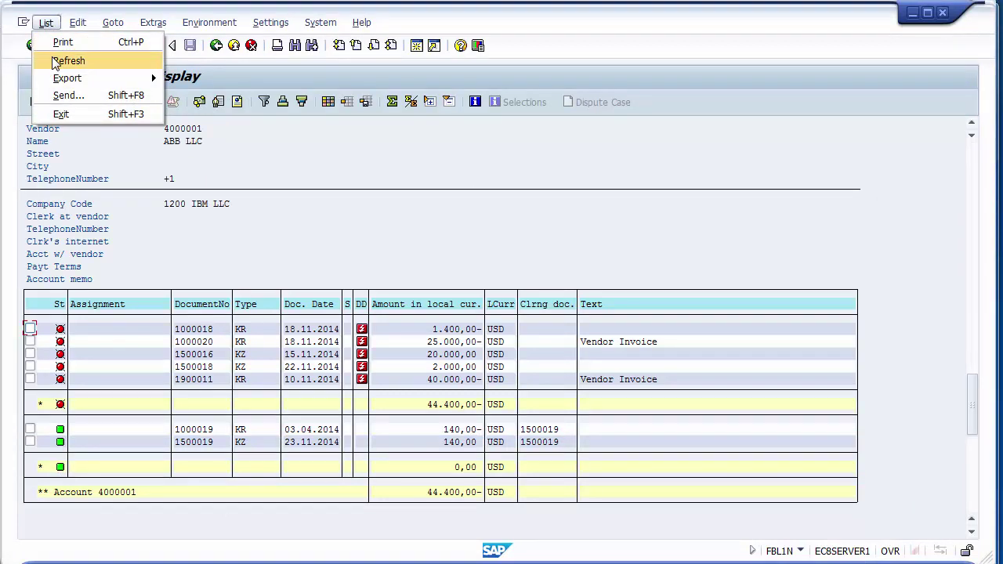
left_click(55, 61)
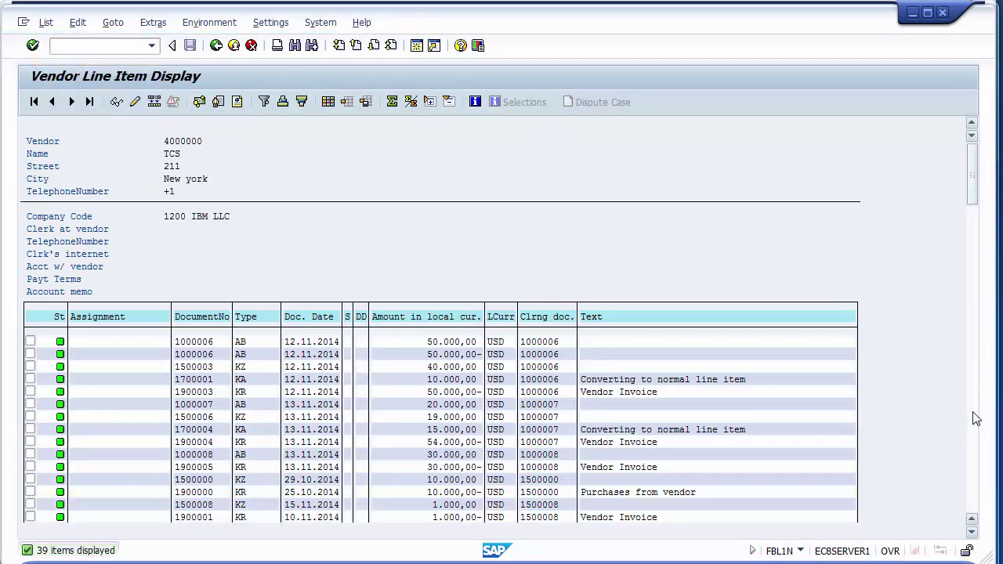
left_click(975, 235)
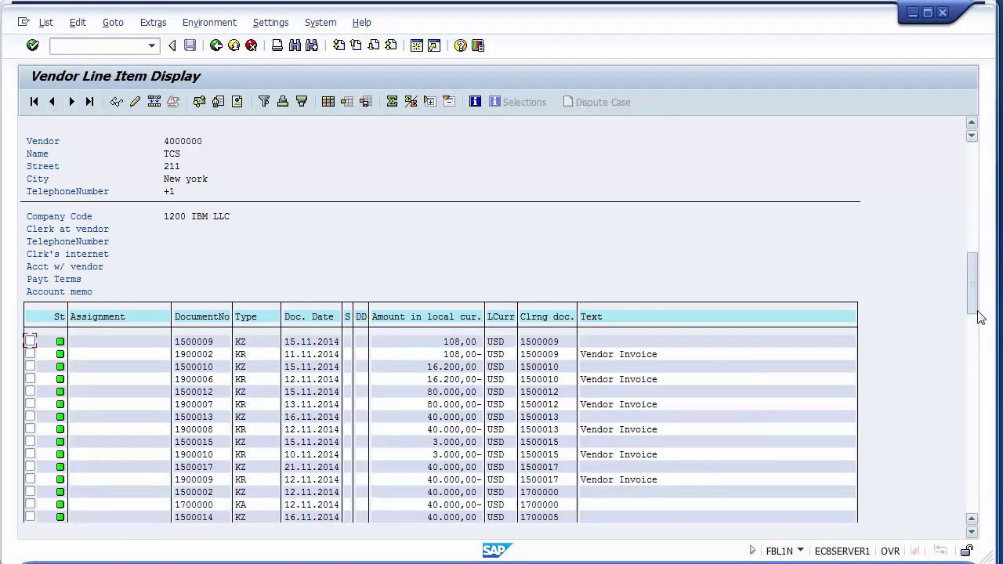
left_click_drag(980, 317, 978, 405)
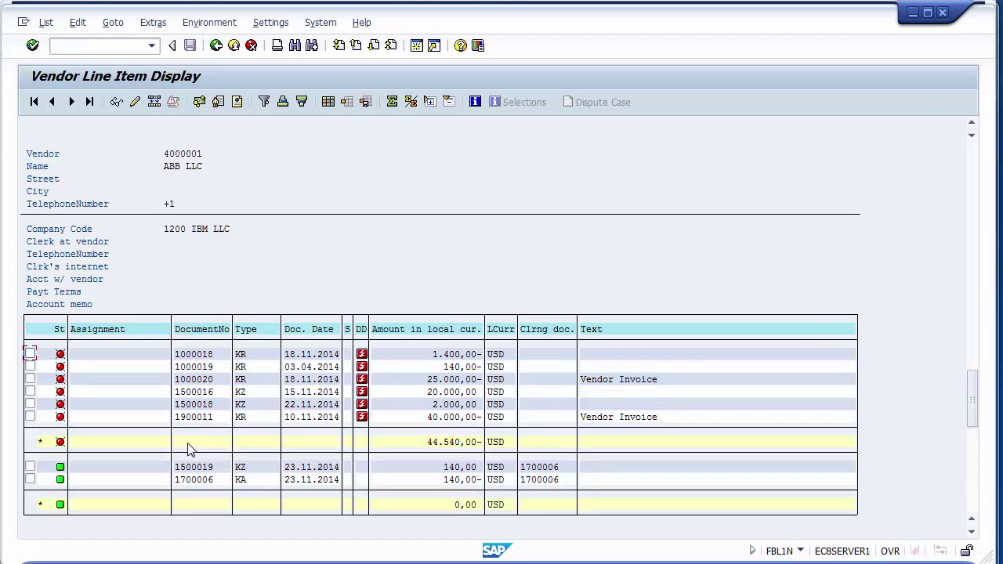
left_click(180, 367)
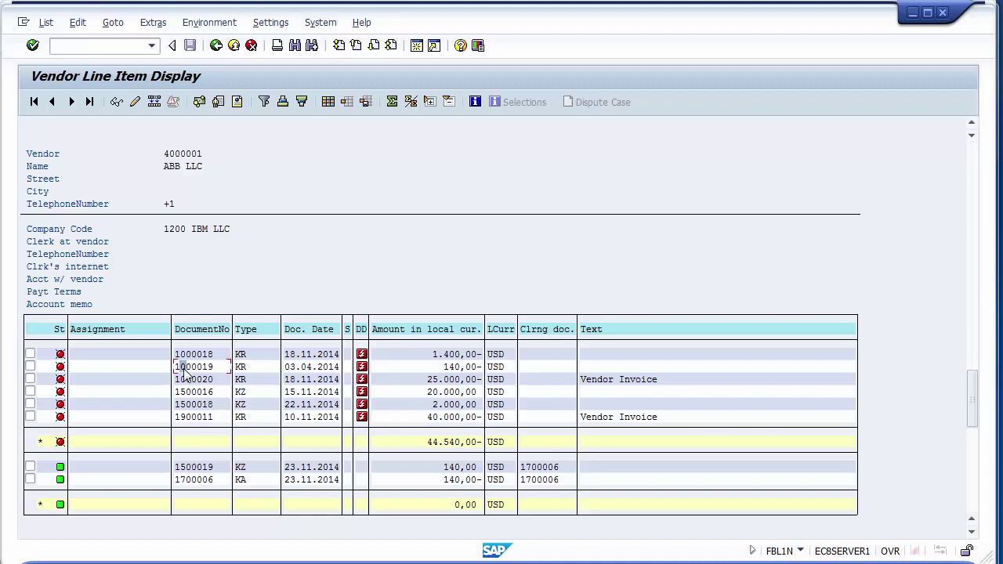
left_click(30, 366)
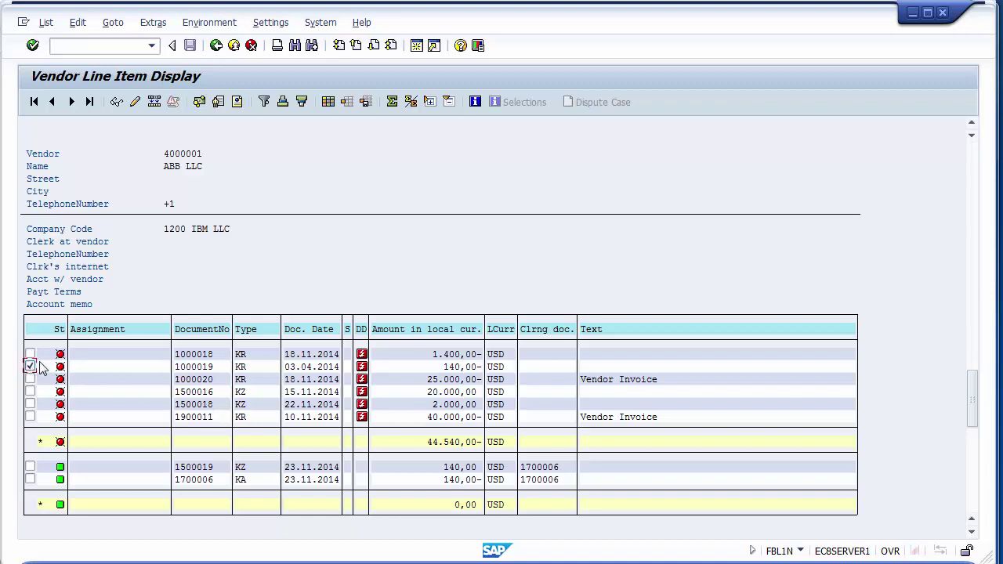
left_click(201, 369)
Open transaction FBL3N for G/L account line items and set the line item status to All items
key("Return")
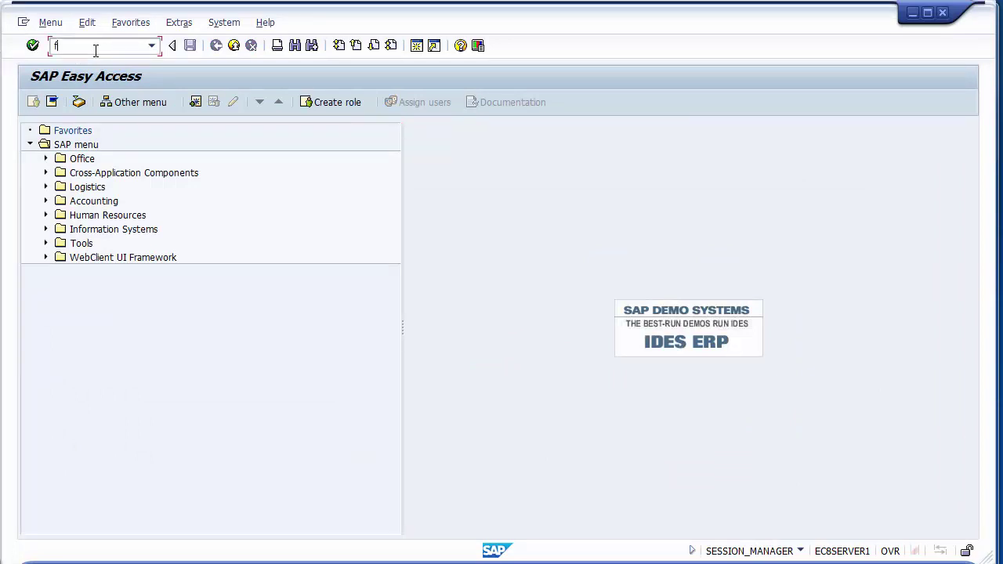
key("Return")
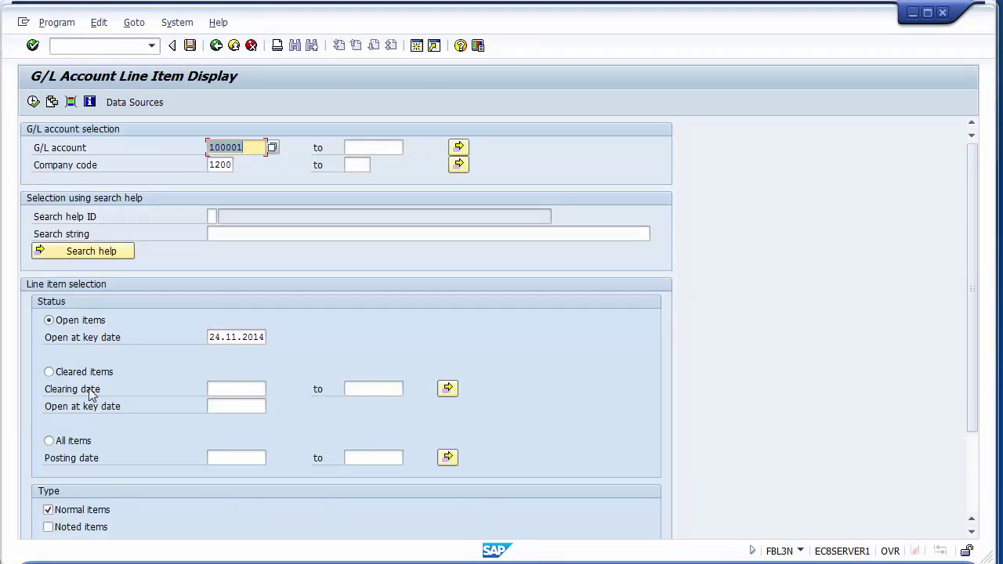
left_click(50, 441)
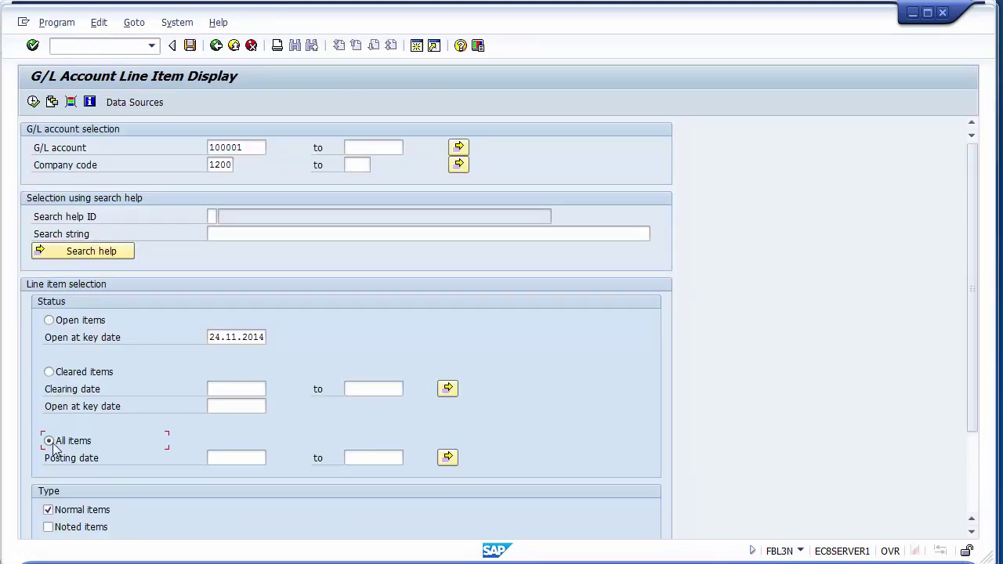
left_click(33, 102)
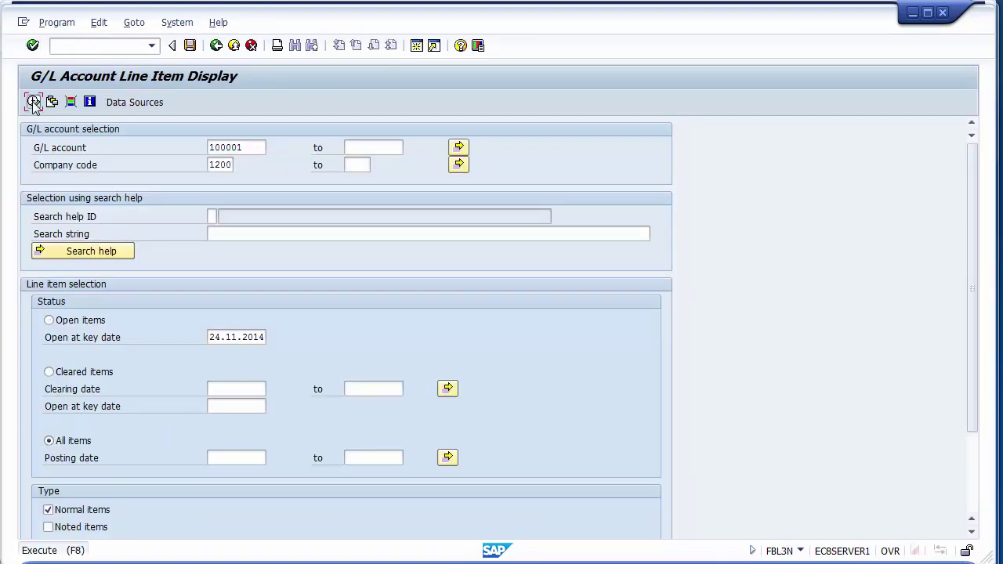
Clear the G/L account restriction and run the line item report for all accounts in company code 1200
left_click(251, 148)
key("BackSpace")
key("BackSpace")
key("BackSpace")
key("BackSpace")
key("BackSpace")
key("BackSpace")
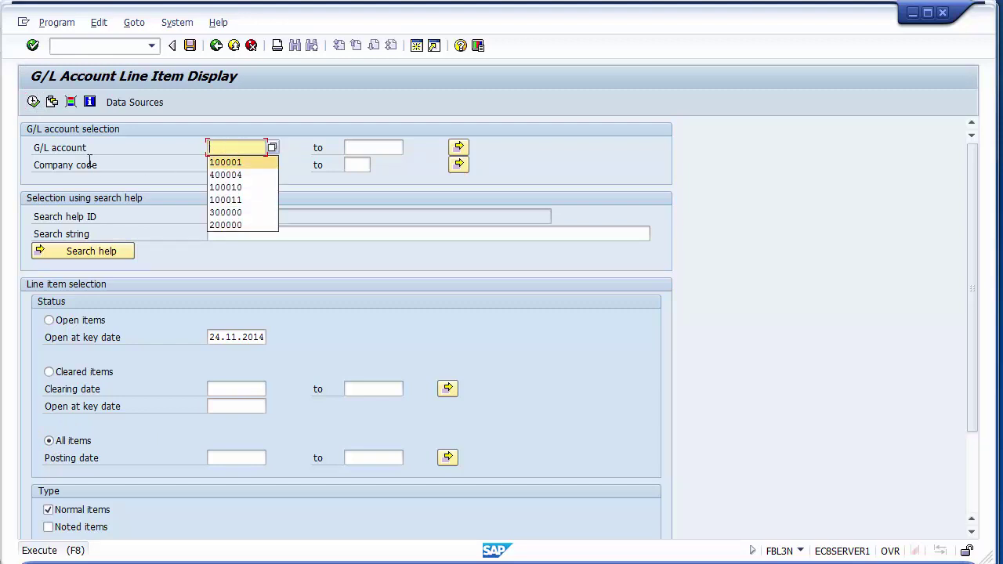
left_click(33, 103)
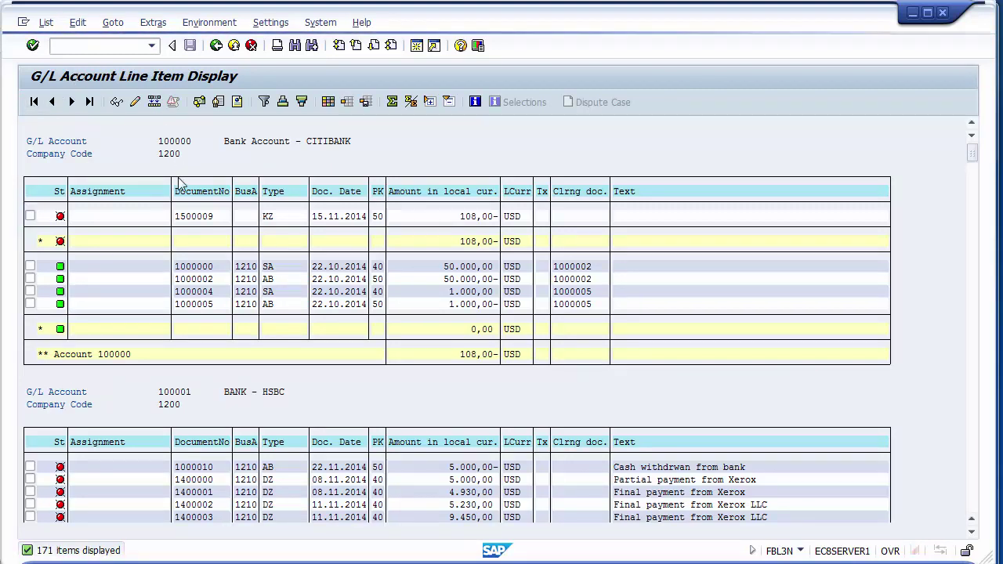
Find the cleared items of account 100007 in the G/L line item list and copy clearing document number 1700004
scroll(178, 183, "down", 7)
scroll(178, 183, "down", 8)
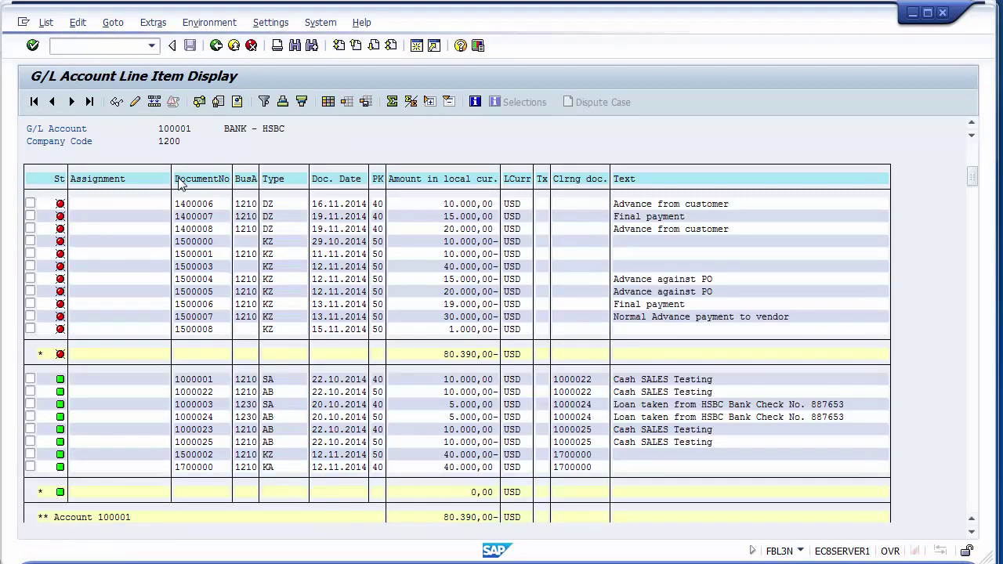
scroll(178, 182, "down", 8)
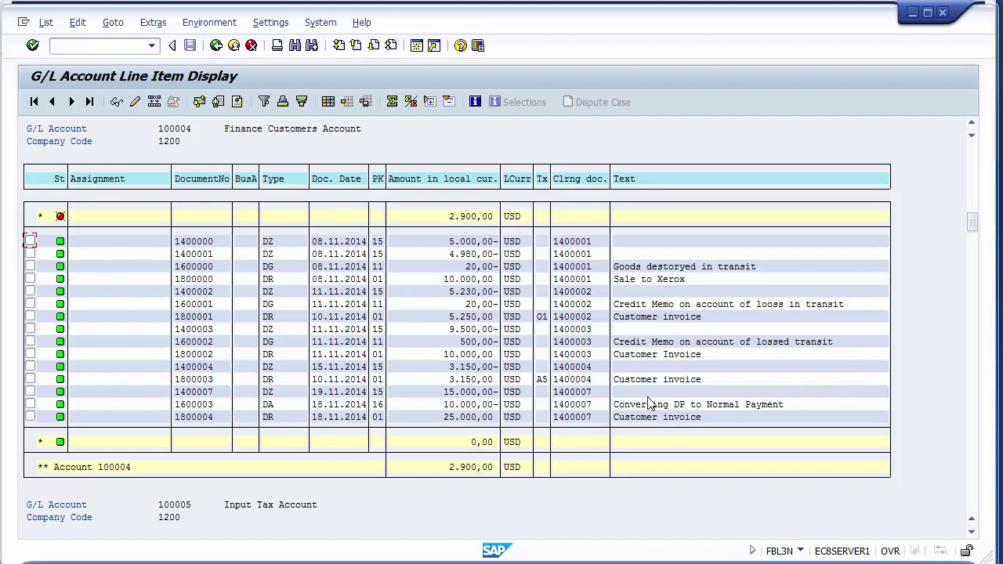
scroll(649, 404, "down", 5)
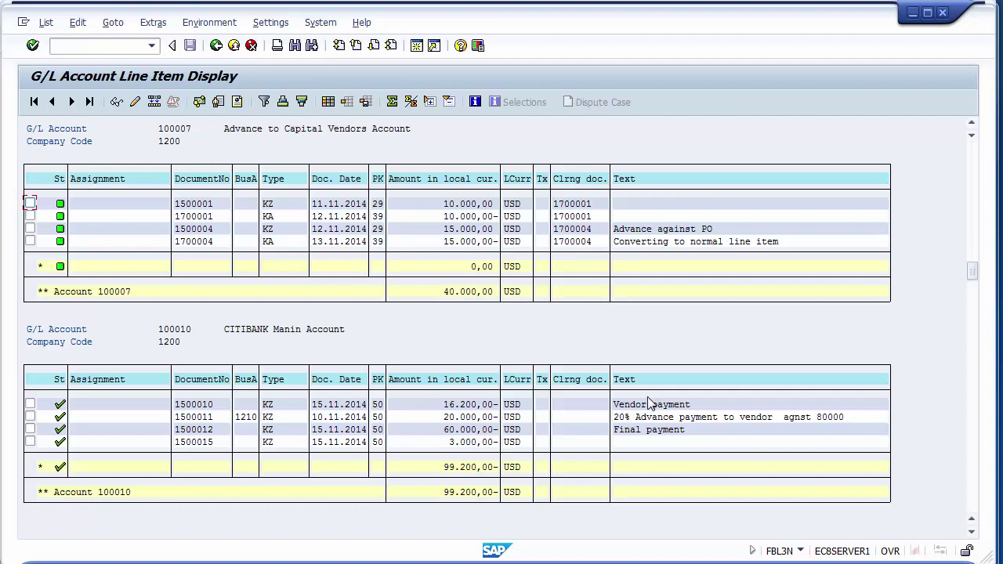
left_click(584, 181)
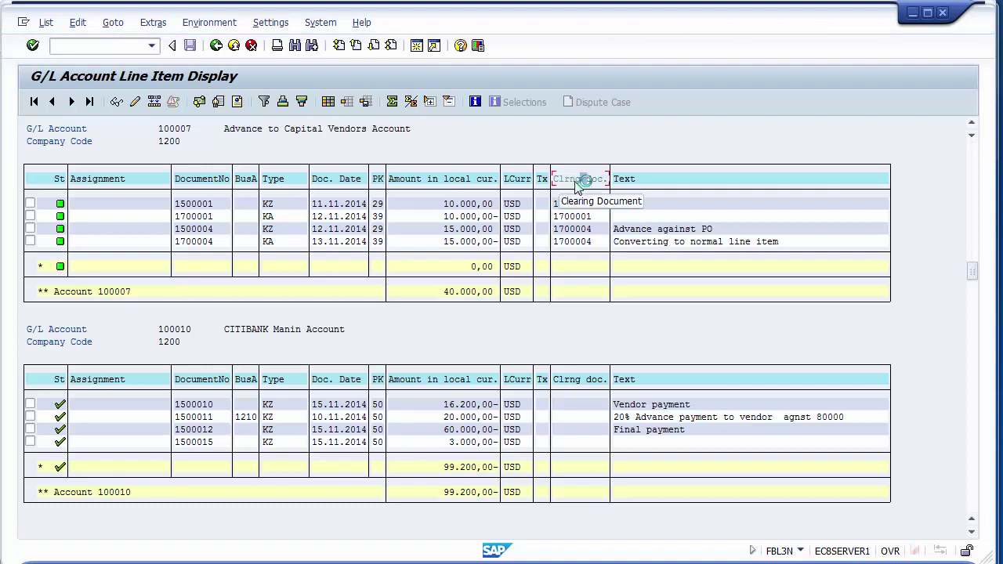
left_click(561, 230)
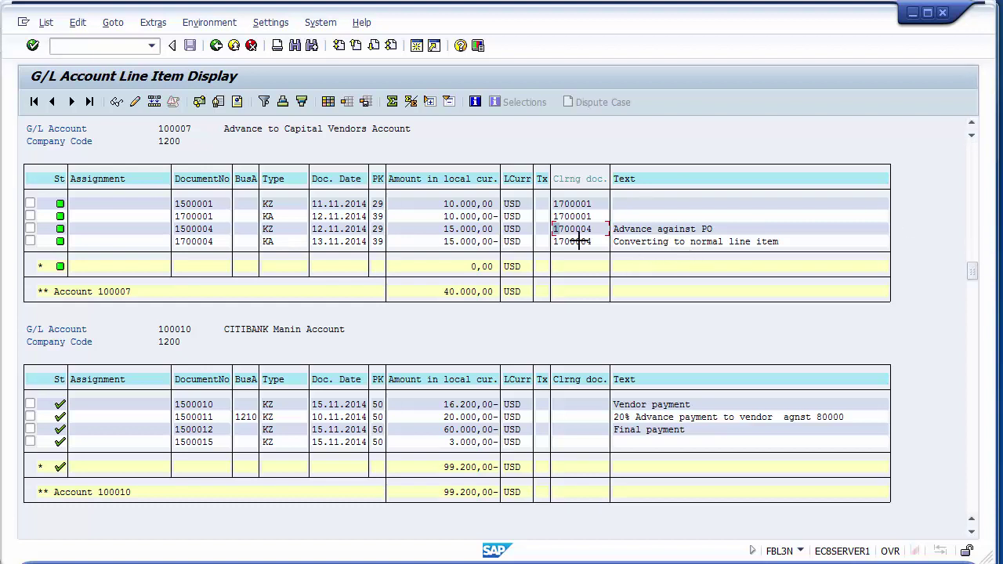
key("ctrl+y")
left_click_drag(554, 228, 591, 229)
key("ctrl+c")
Reset clearing document 1700004 for company code 1200, fiscal year 2014, in the Reset Cleared Items session
left_click(188, 244)
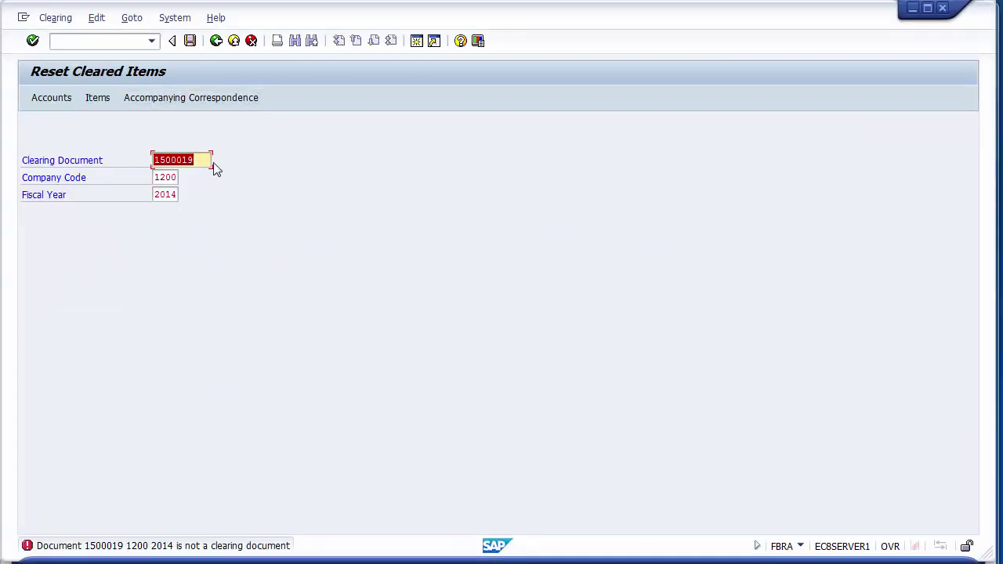
key("ctrl+v")
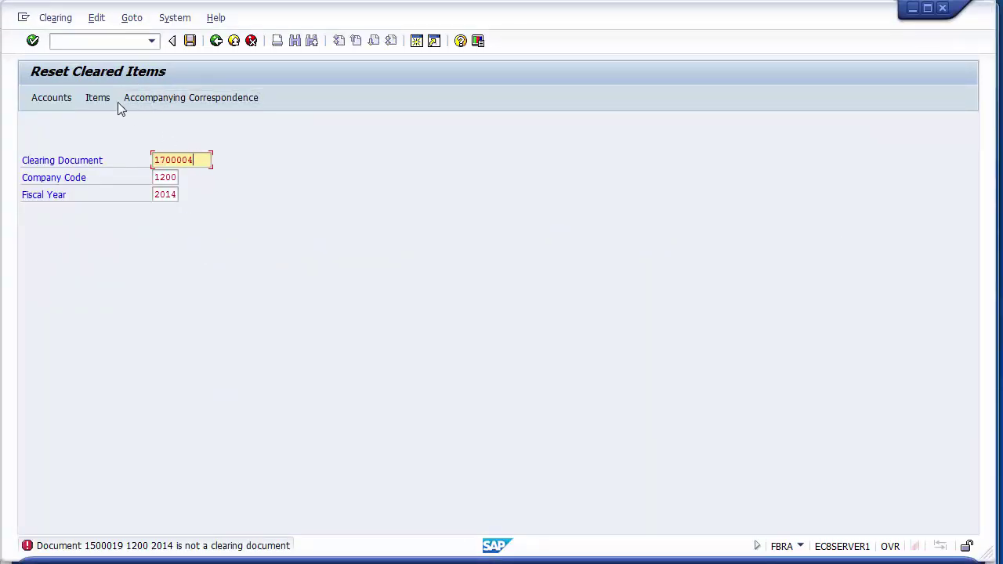
left_click(60, 19)
left_click(71, 38)
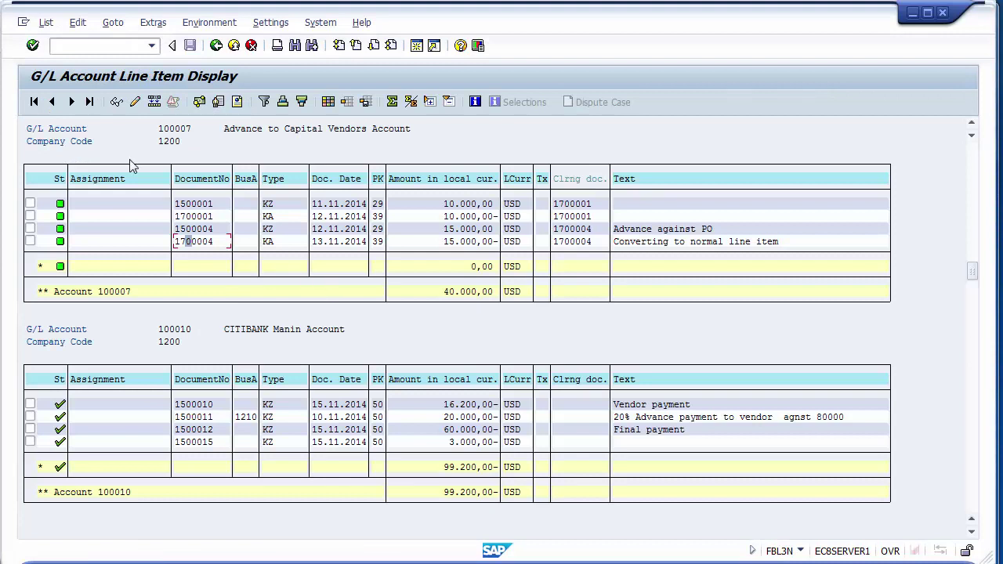
Copy account number 100007 from the list and rerun the line item report restricted to that G/L account
key("ctrl+y")
left_click_drag(157, 123, 193, 129)
key("ctrl+c")
left_click(217, 46)
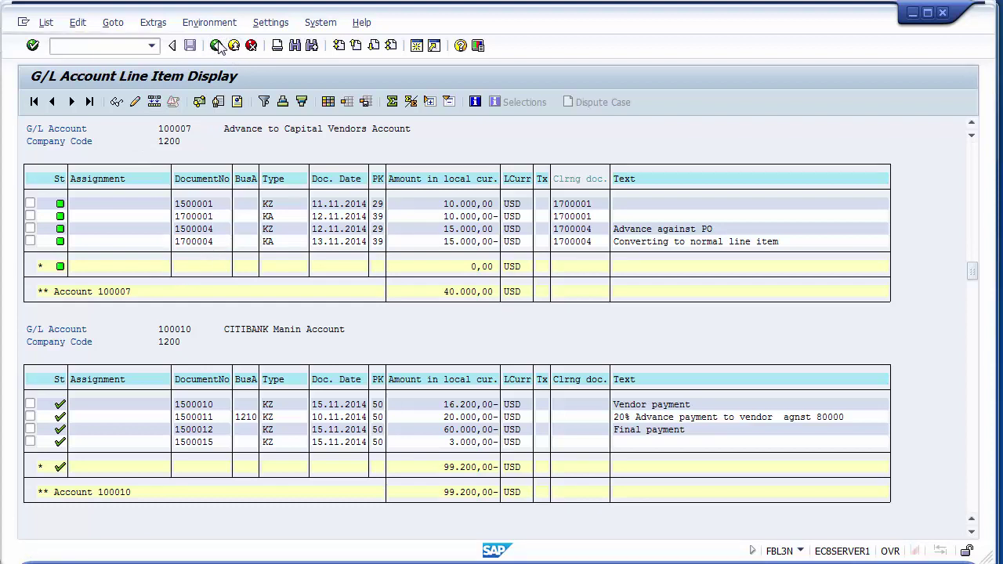
key("ctrl+v")
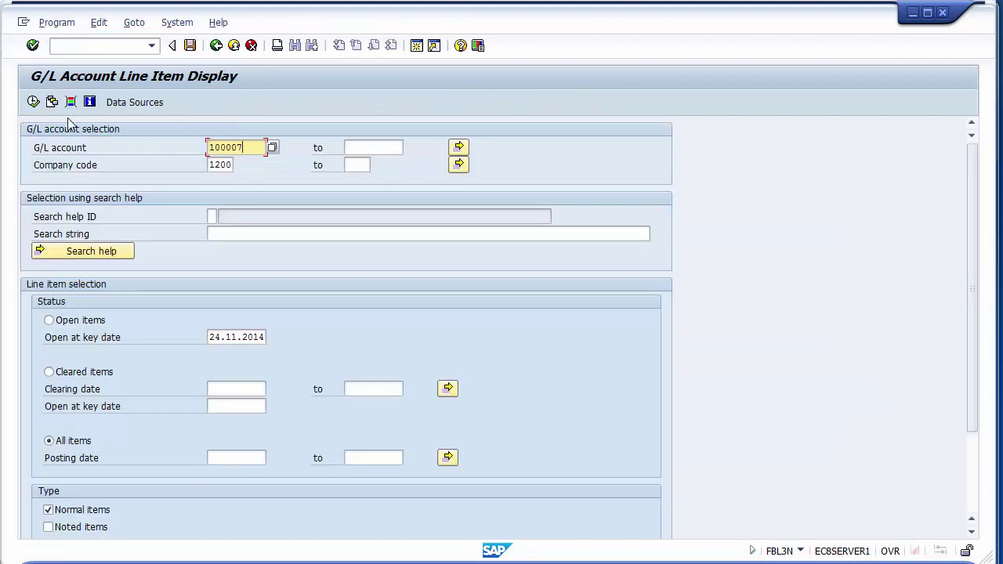
left_click(32, 102)
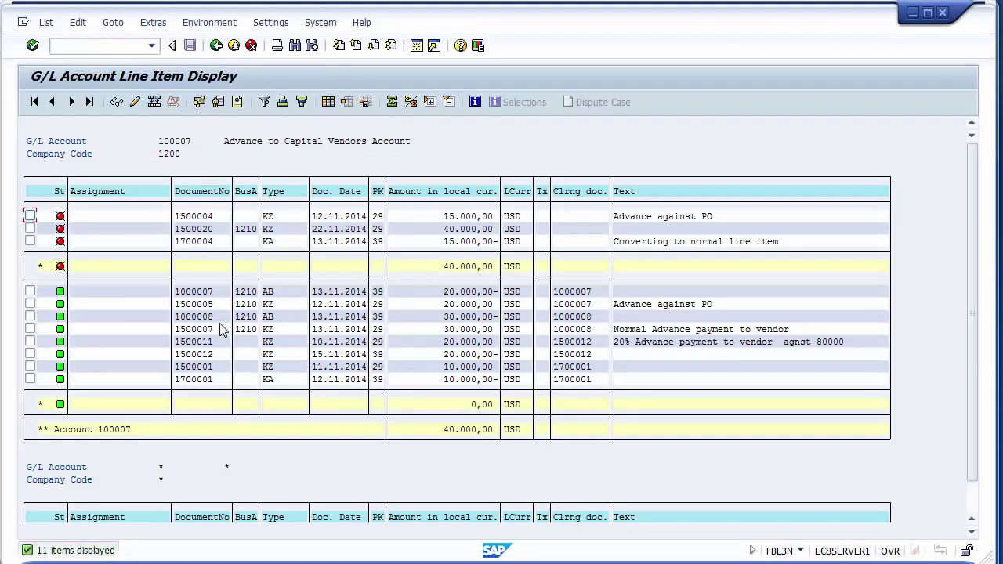
Copy document number 1700004 from the open items of account 100007, checking the Reset Cleared Items session first
left_click(200, 243)
left_click(274, 244)
key("F3")
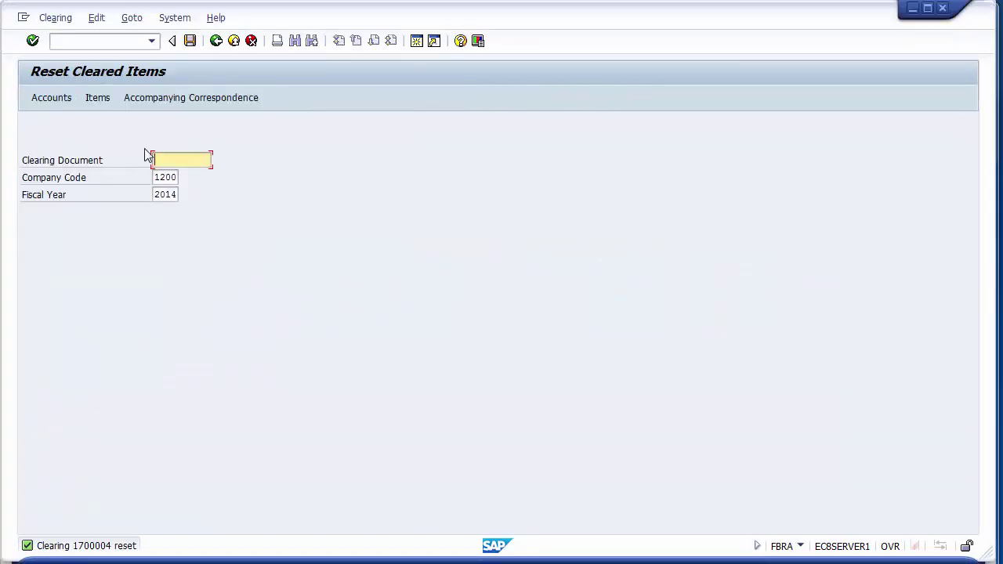
key("F3")
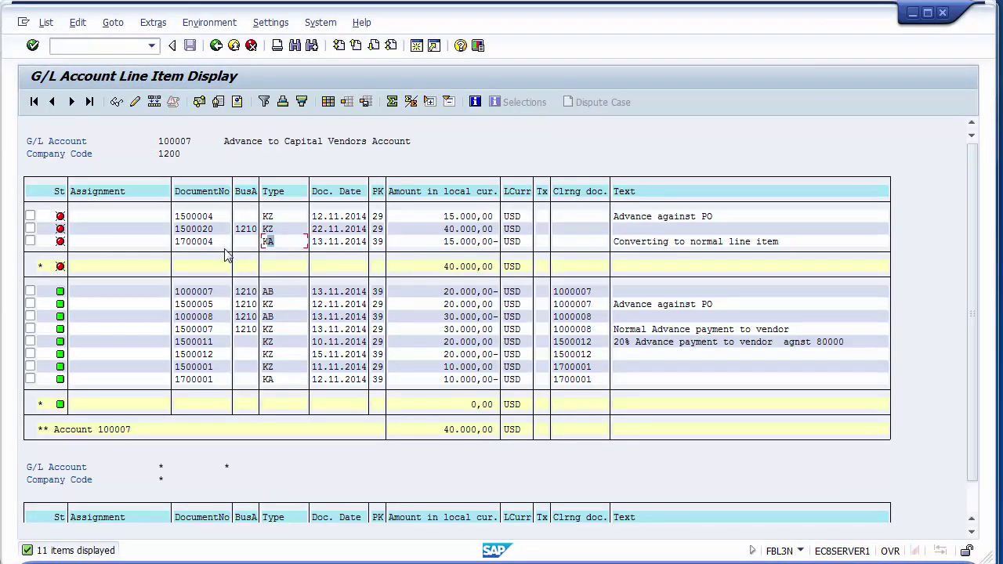
left_click(177, 243)
key("ctrl+y")
left_click_drag(174, 238, 228, 244)
key("ctrl+c")
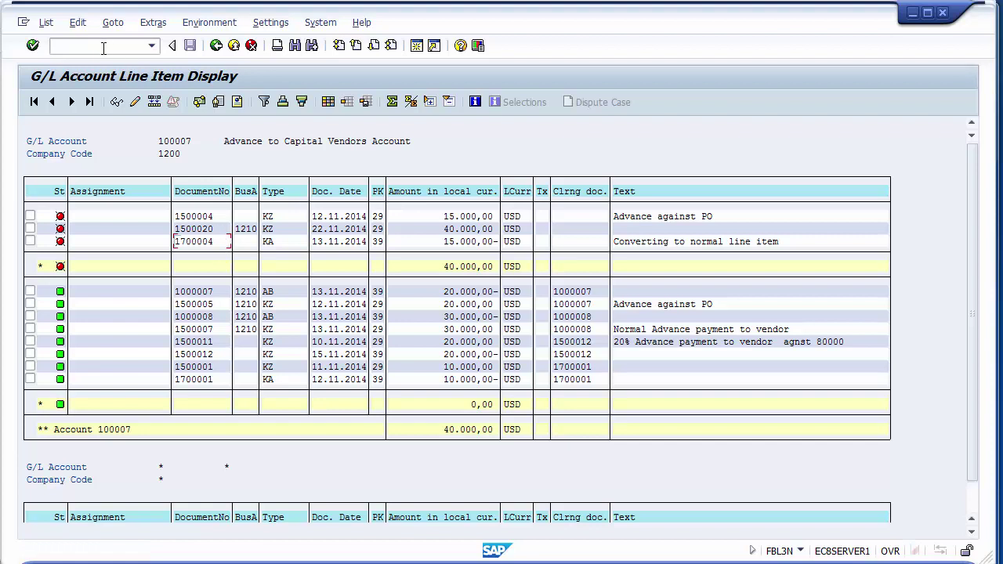
Try to reverse document 1700004 of company code 1200, fiscal year 2014, with reversal reason 02 in transaction FB08
key("alt+Tab")
left_click(102, 48)
type("/")
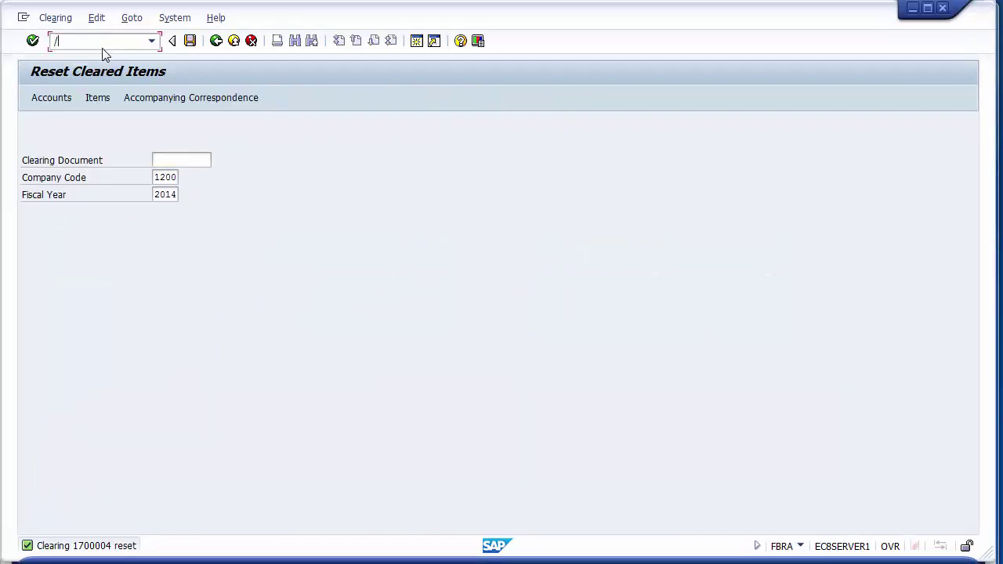
type("nfb08")
key("Return")
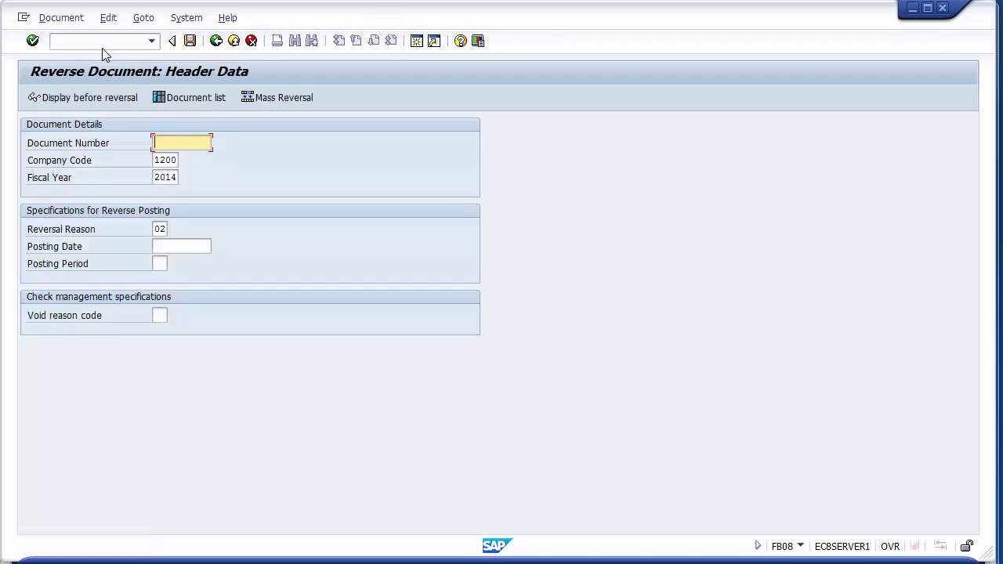
key("ctrl+v")
left_click(190, 41)
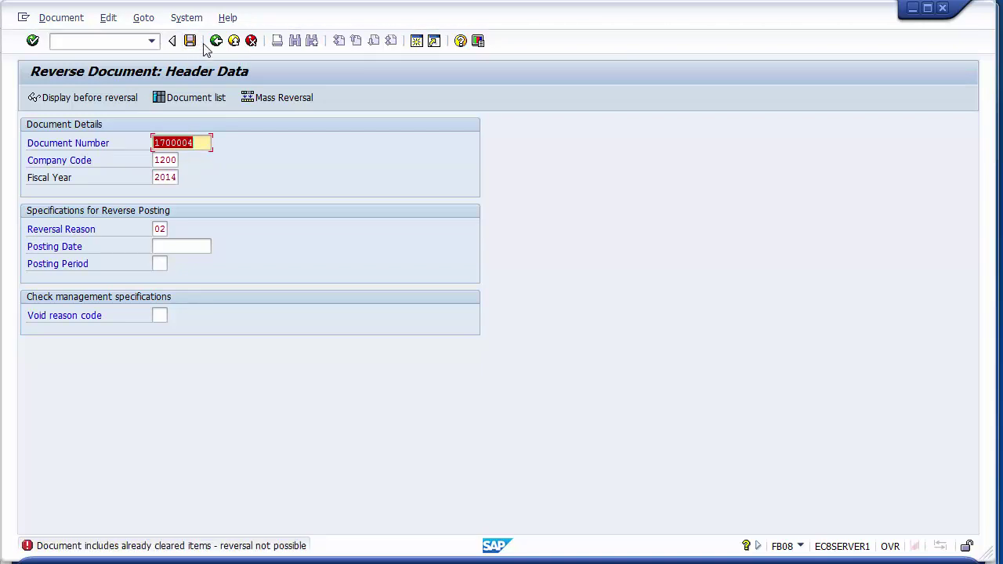
Exit the document reversal, discarding its data, and switch to the PowerPoint presentation listing the reversal transactions
left_click(215, 42)
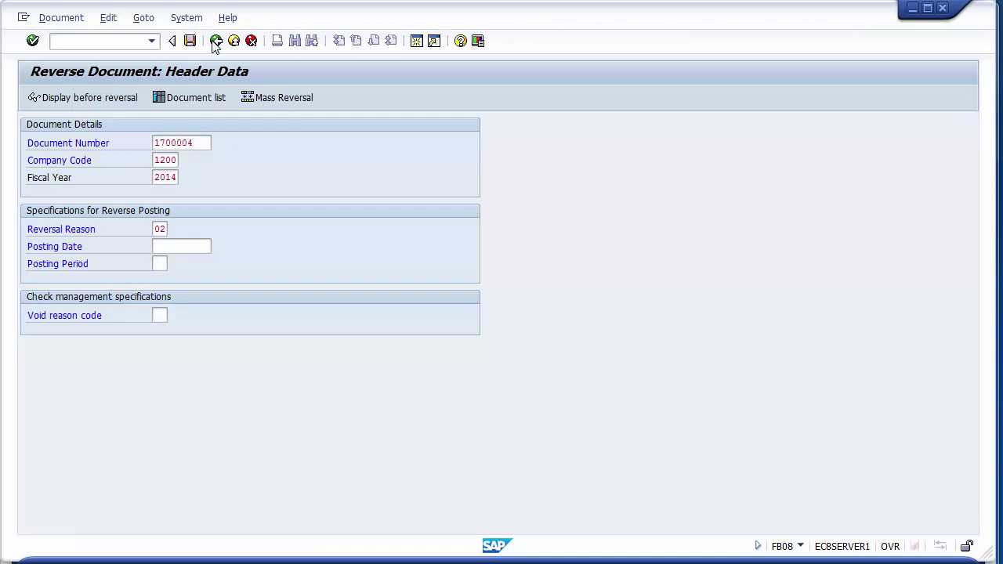
right_click(223, 217)
left_click(229, 322)
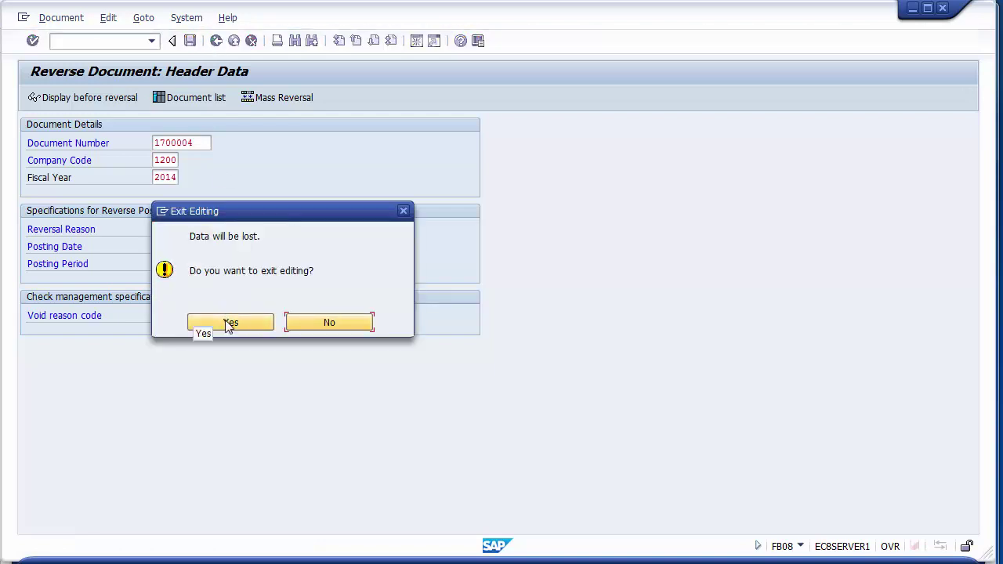
mouse_move(258, 557)
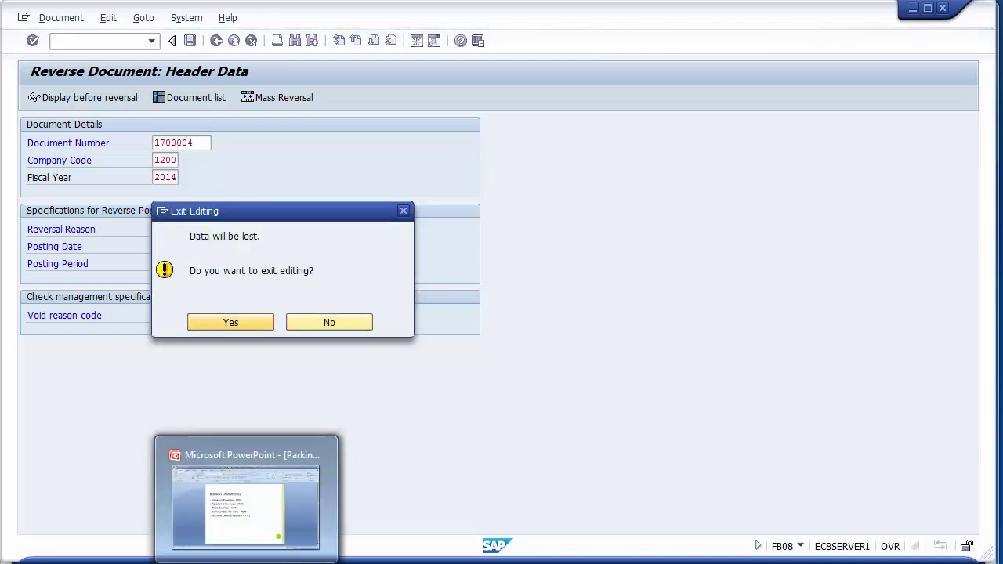
left_click(253, 323)
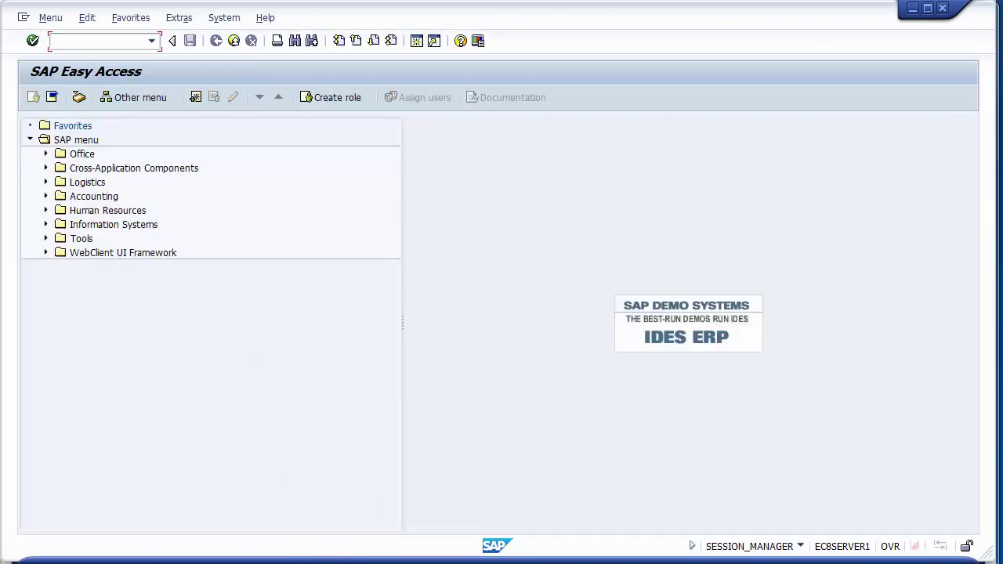
left_click(258, 558)
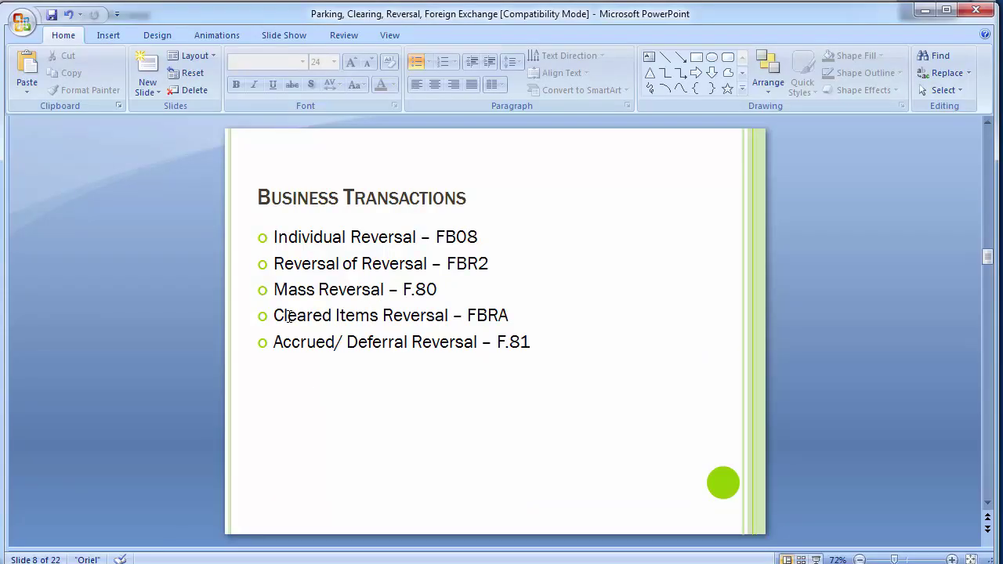